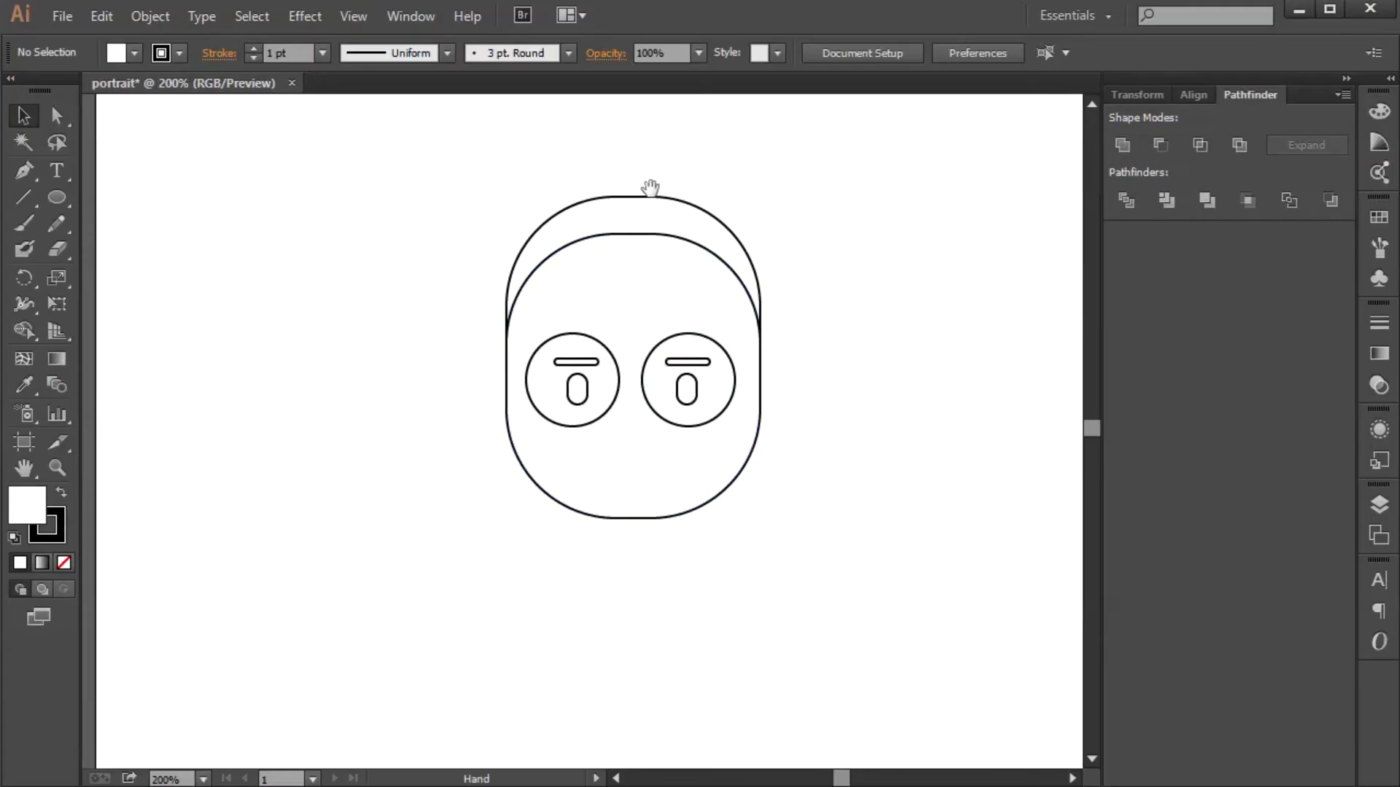
Step: Draw a round hair bun above the head and Alt-drag a copy to the other side
left_click_drag(506, 275, 530, 284)
left_click_drag(846, 264, 526, 237)
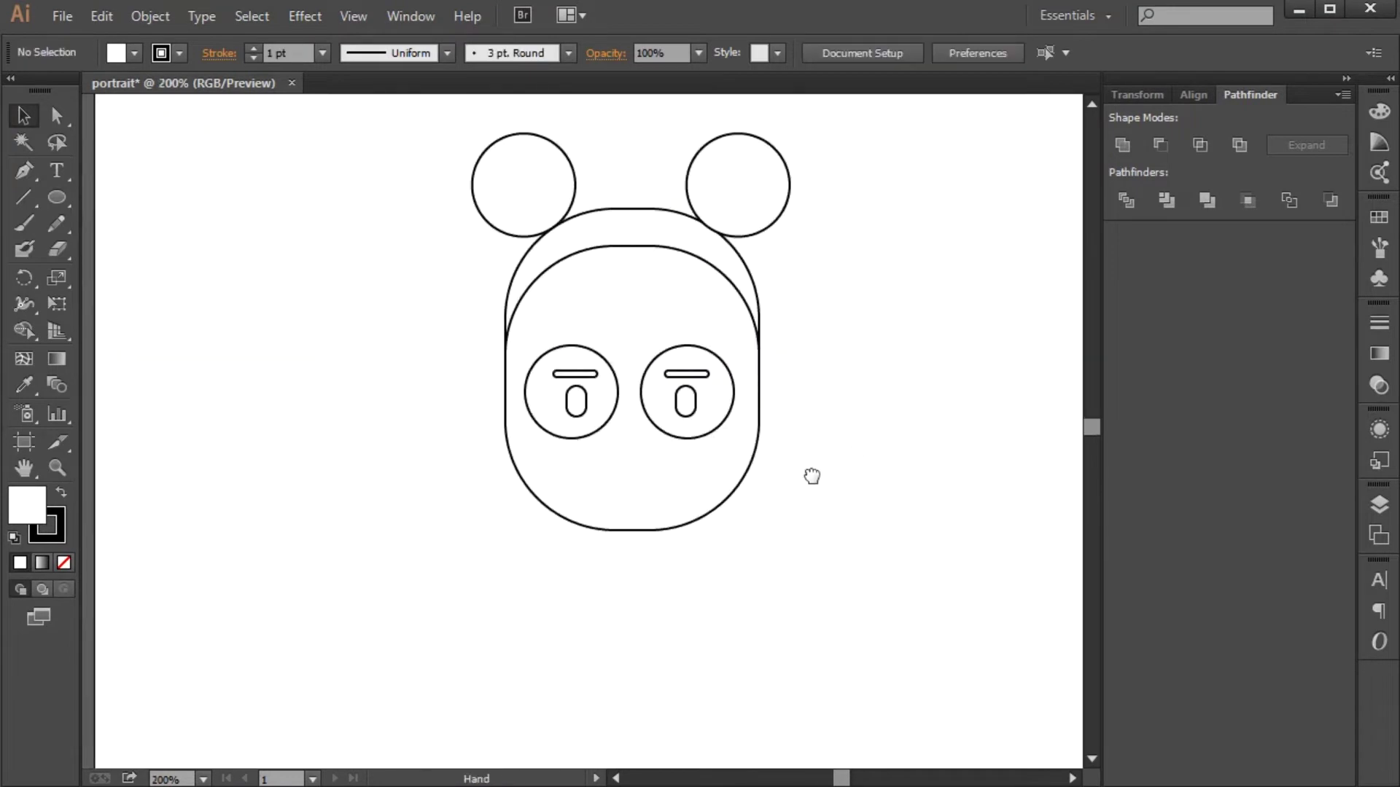
Step: Draw a curved smile with the Pen tool and deepen its curve
left_click(448, 476)
left_click_drag(573, 477, 584, 430)
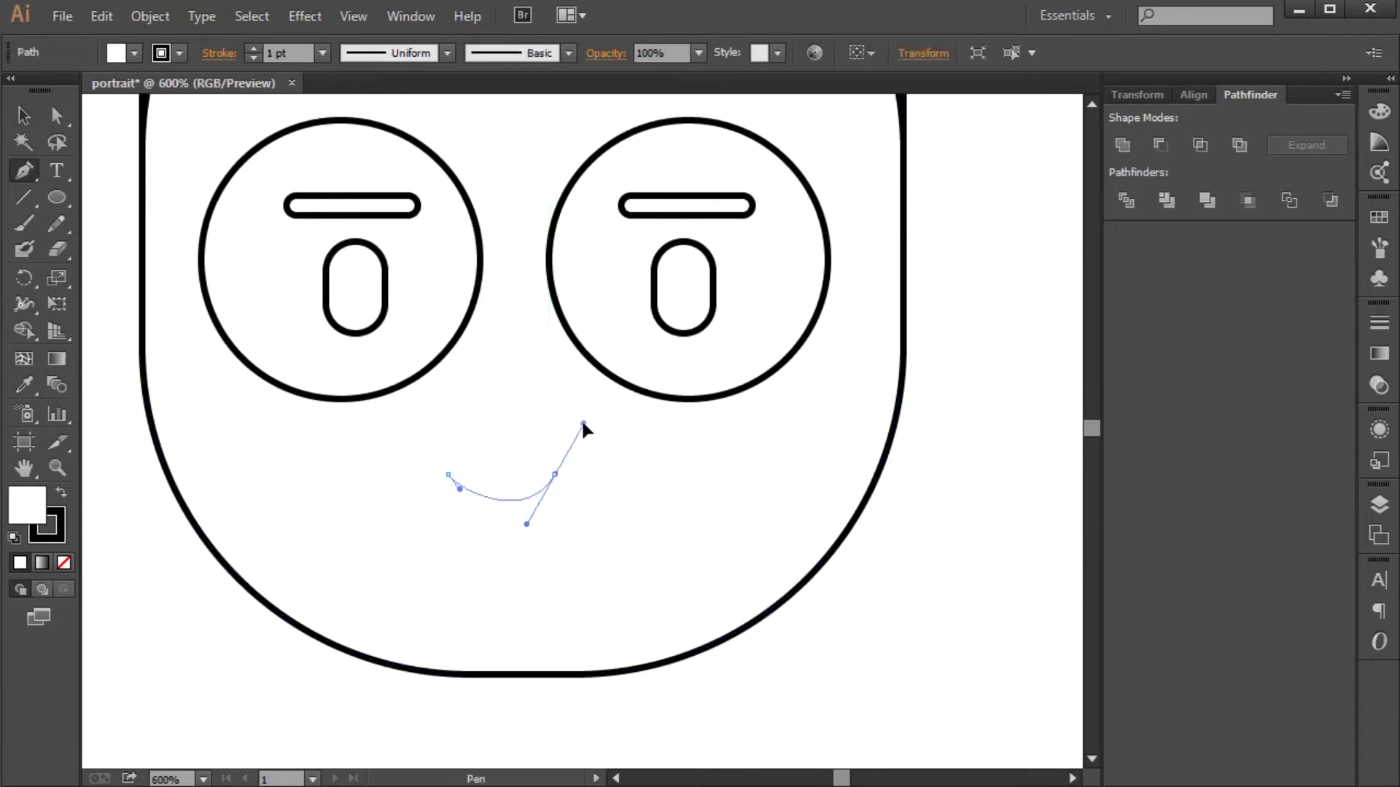
left_click_drag(469, 500, 459, 492, "ctrl")
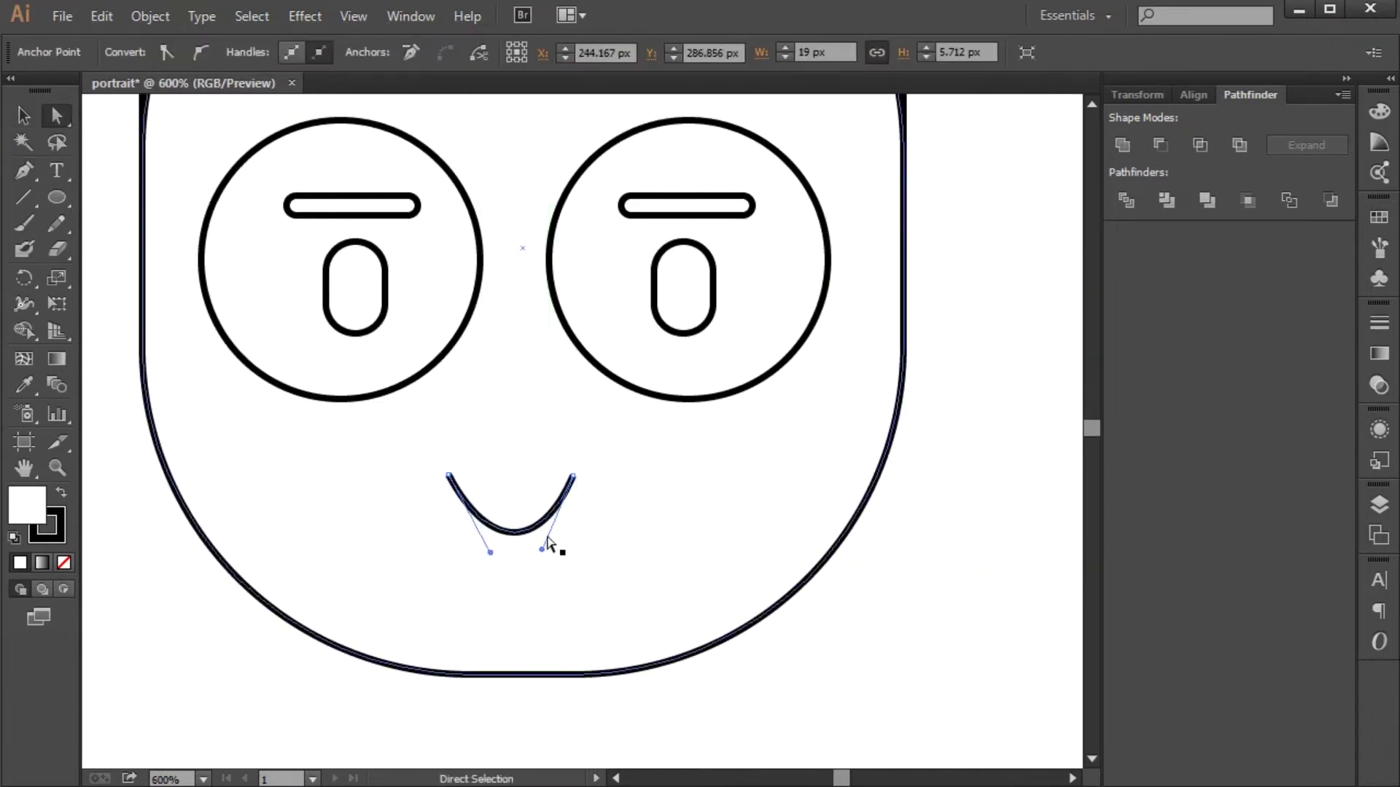
left_click_drag(546, 538, 550, 543)
Step: Zoom in and draw the first small nose dot between the glasses
scroll(519, 560, "up", 1)
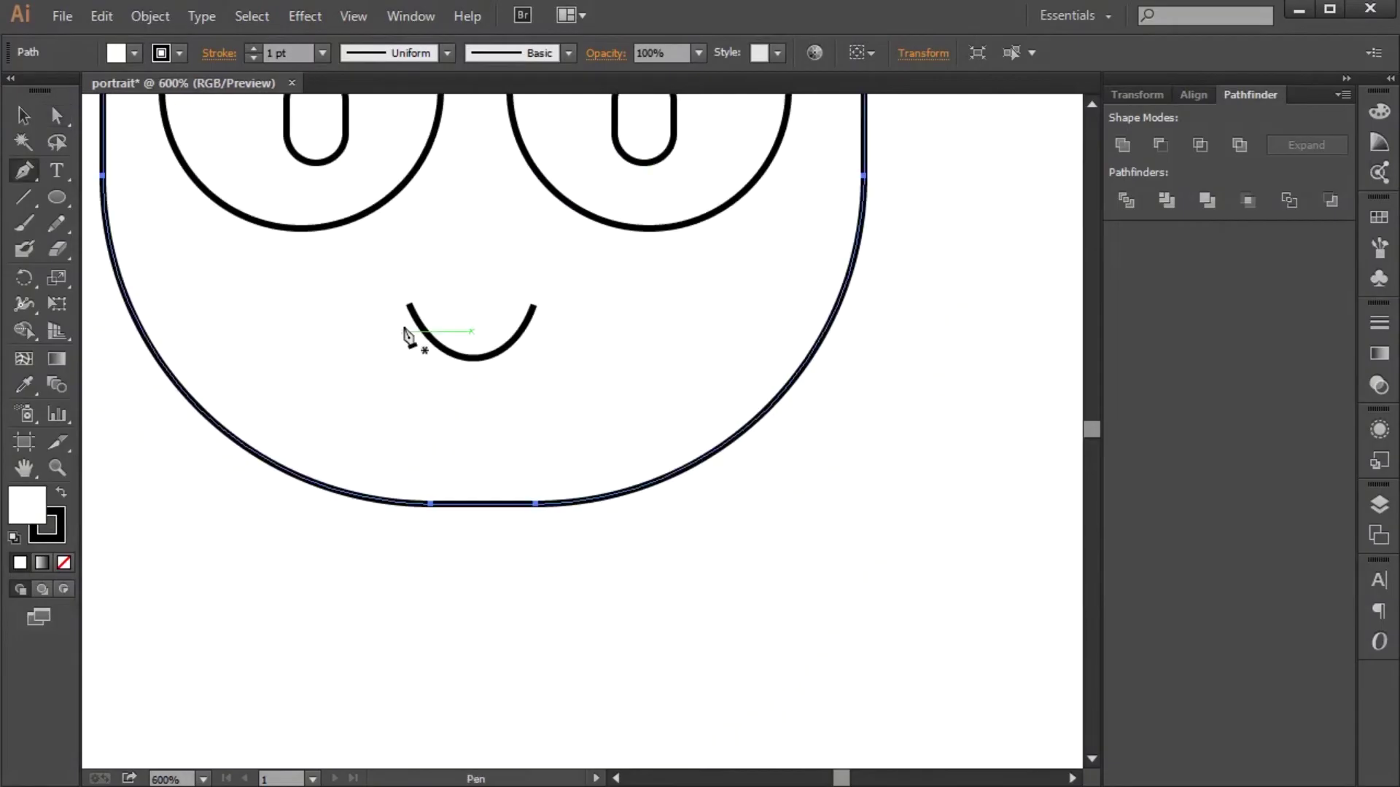
scroll(315, 207, "up", 5)
left_click_drag(515, 426, 517, 429)
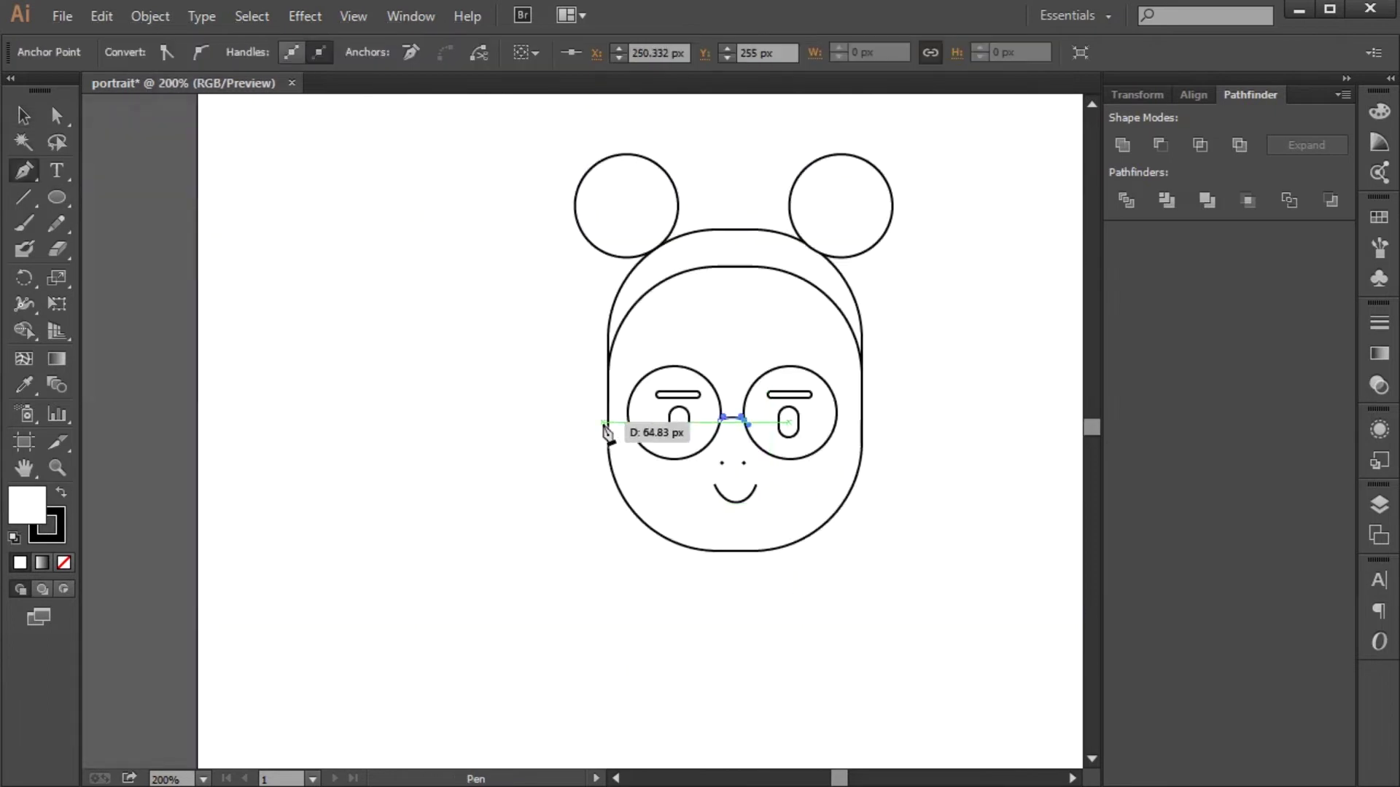
Step: Draw a left ear oval beside the face and create a mirrored right ear
left_click(57, 197)
left_click_drag(571, 394, 634, 472)
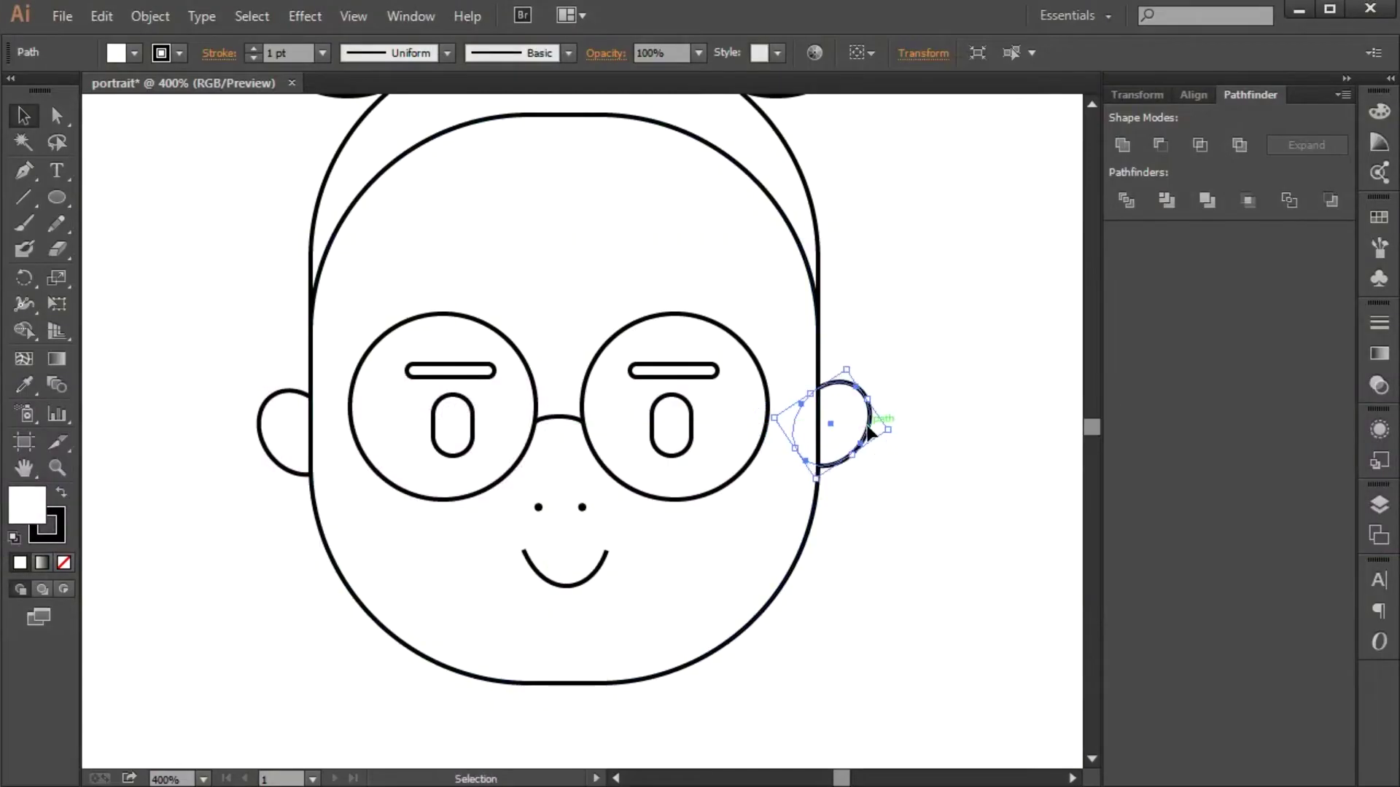
left_click(857, 449)
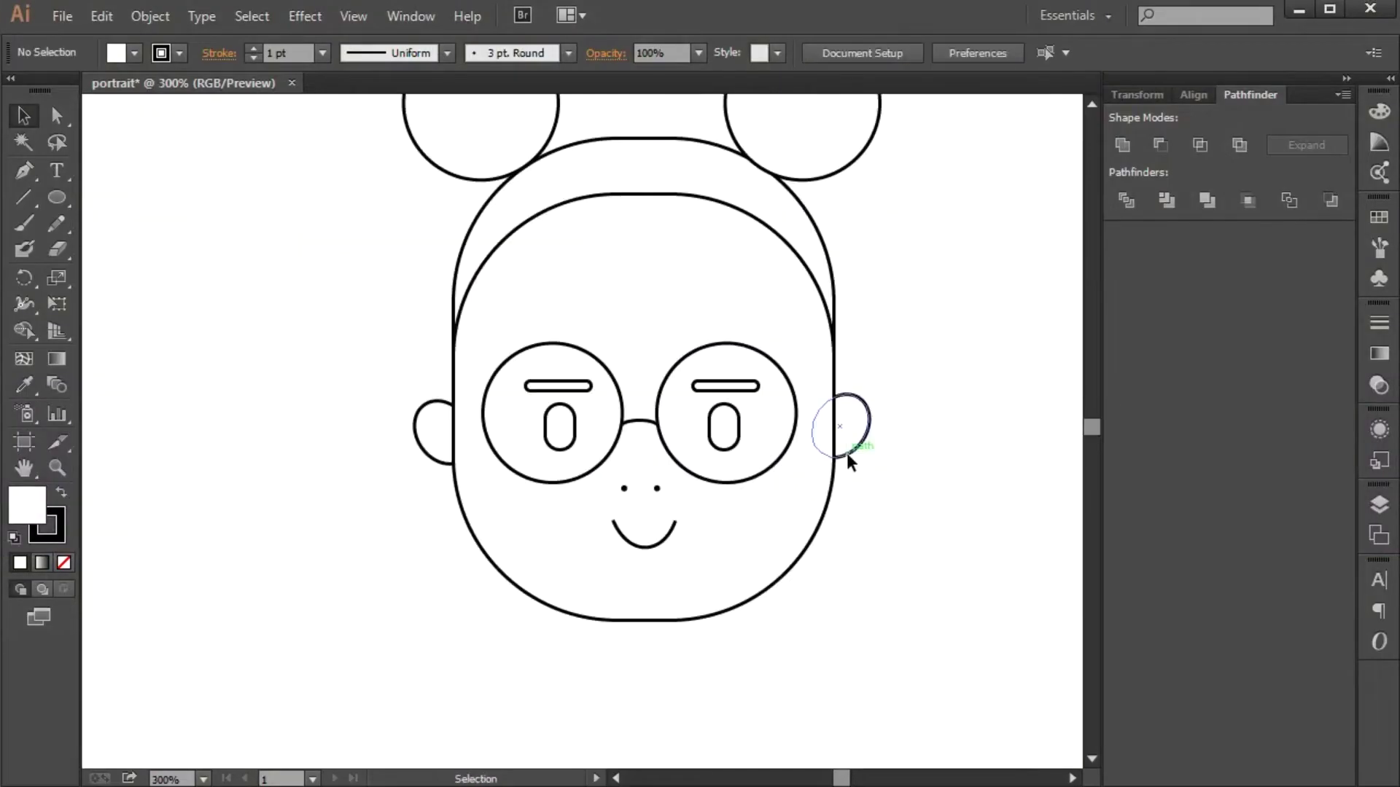
Step: Fill the face outline with white and shift the glasses and features left
left_click(755, 368)
left_click(134, 52)
left_click(78, 153)
left_click(413, 547)
left_click_drag(712, 209, 690, 209)
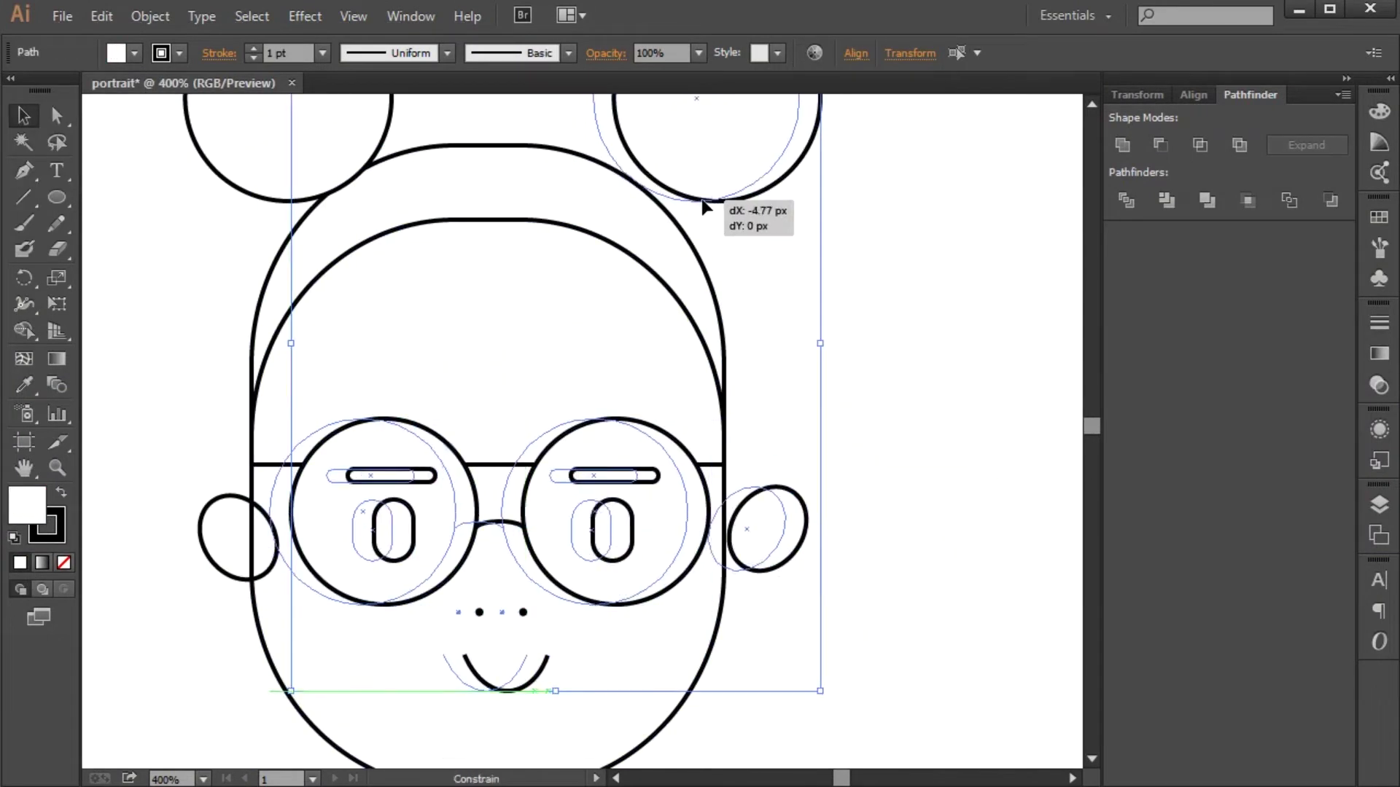
key("ctrl+shift+a")
Step: Shrink the face and hair outlines and reposition the glasses on the face
key("ctrl+minus")
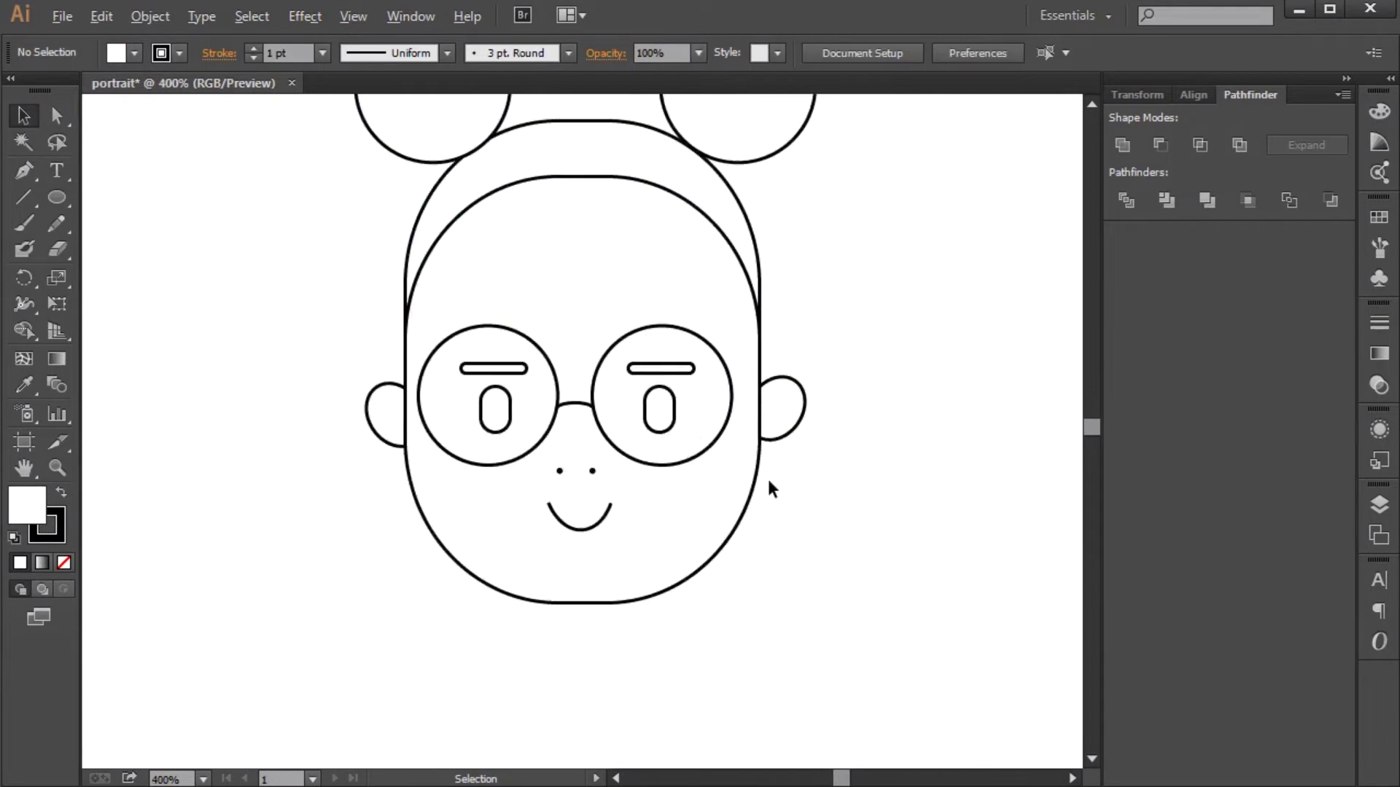
key("ctrl+minus")
key("ctrl+a")
left_click_drag(767, 401, 707, 344)
left_click(636, 442)
left_click_drag(640, 479, 635, 485)
Step: Move the hair buns closer to the head, shorten the face, and raise the mouth
left_click(733, 264)
left_click(781, 269)
left_click_drag(737, 251, 729, 280)
left_click_drag(632, 296, 634, 315)
left_click_drag(632, 558, 649, 502)
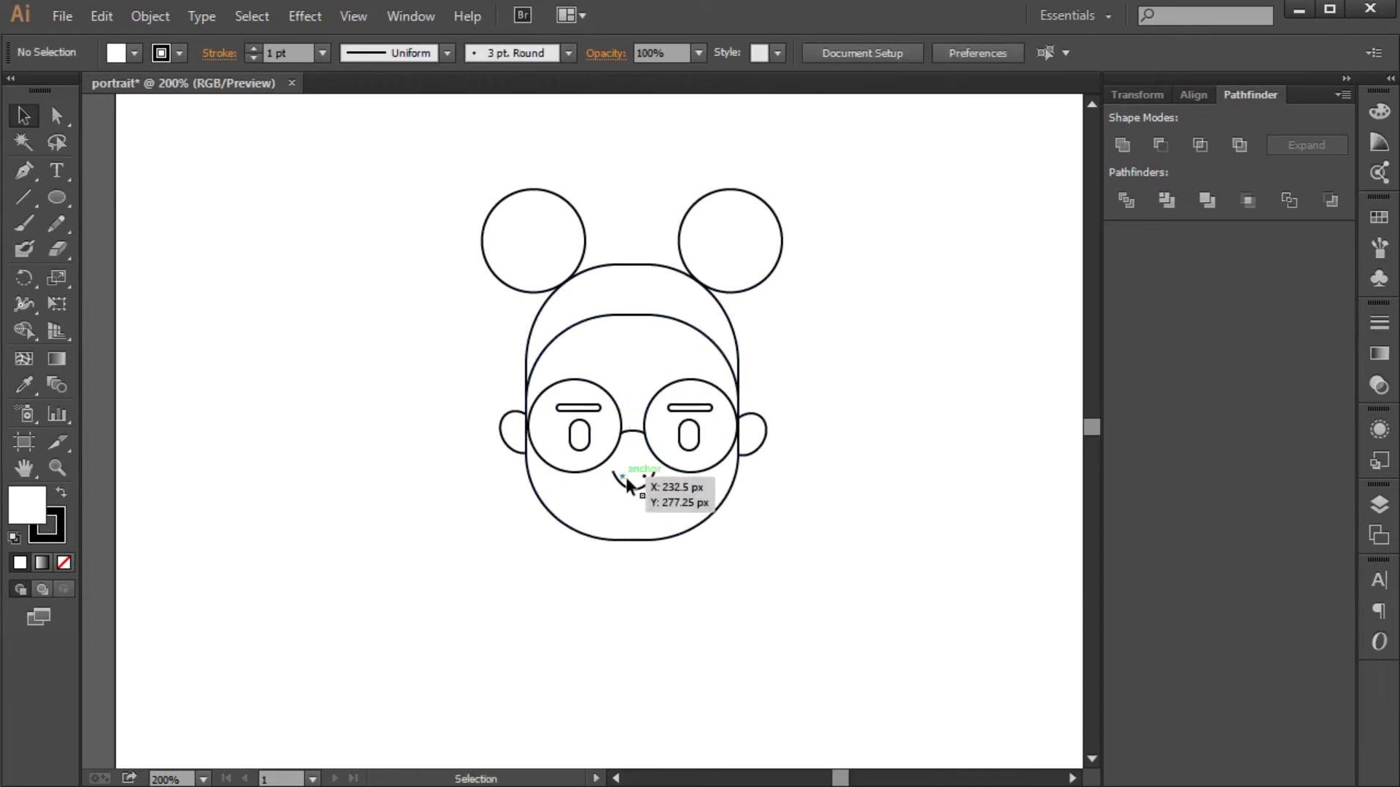
scroll(758, 328, "down", 1)
scroll(861, 408, "up", 1)
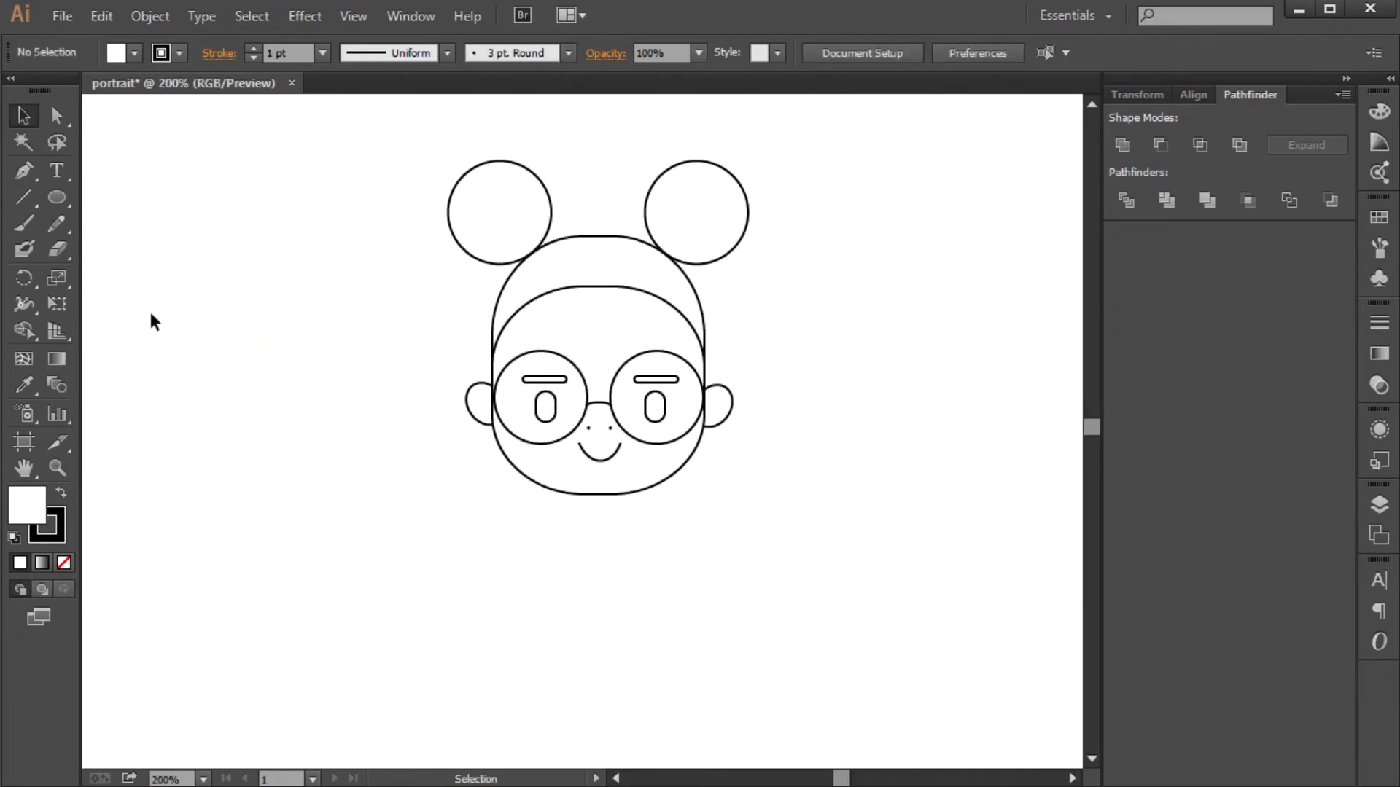
Step: Draw an oval cheek at the lower left of the face and copy it to the right cheek
left_click_drag(557, 473, 567, 472)
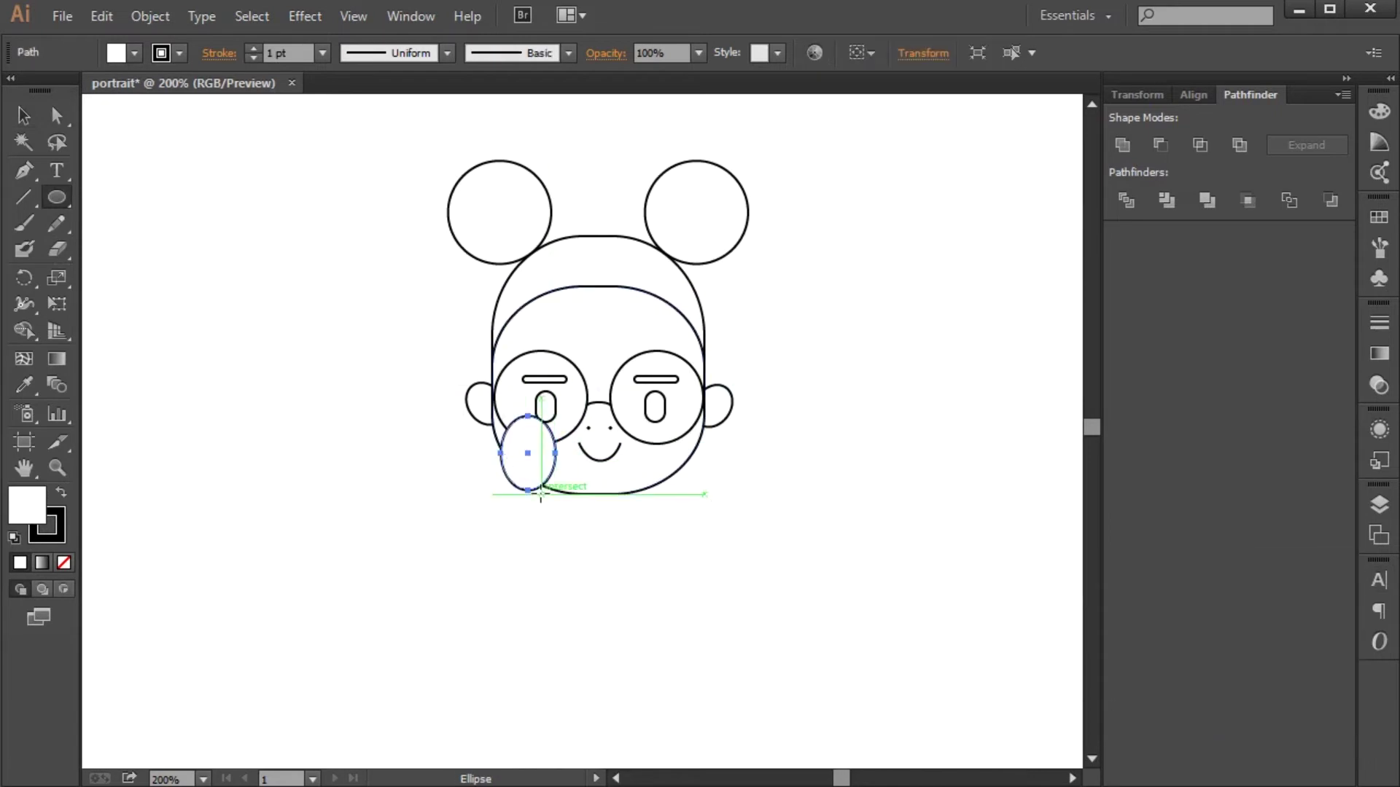
left_click_drag(553, 451, 677, 454)
right_click(676, 451)
key("Escape")
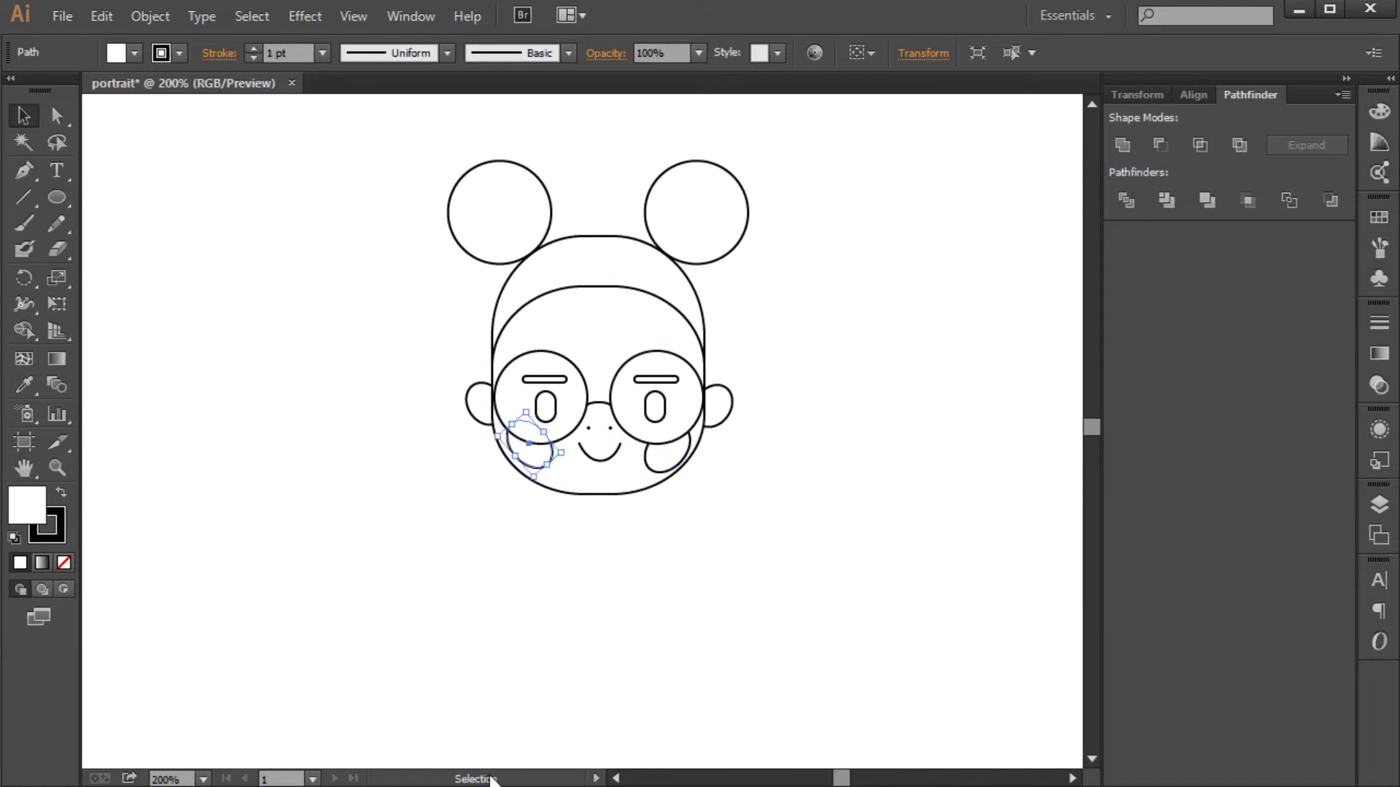
left_click_drag(665, 472, 665, 471)
Step: Draw a small neck rectangle below the chin and a thin collar band across its top
key("m")
left_click_drag(577, 481, 628, 527)
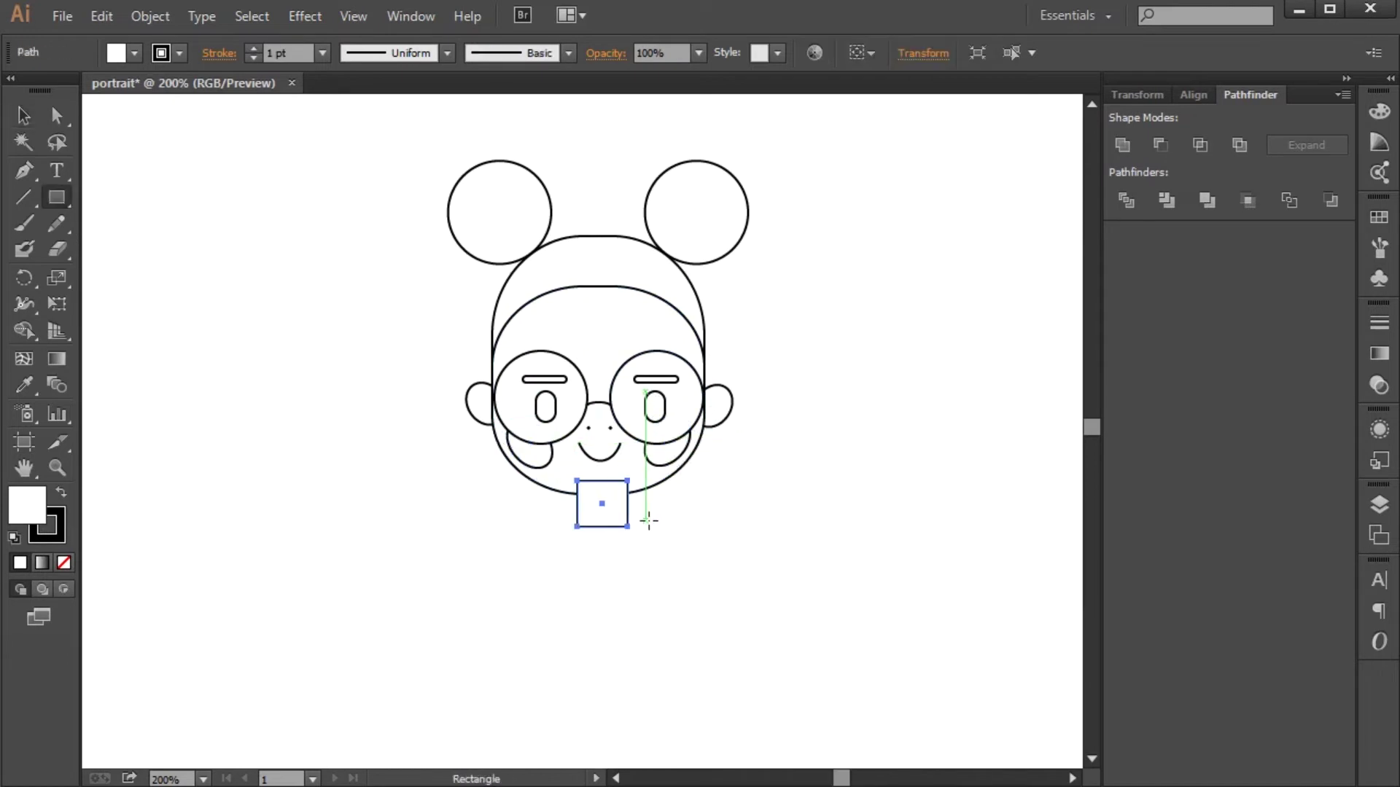
key("ctrl+shift+a")
scroll(612, 538, "up", 3)
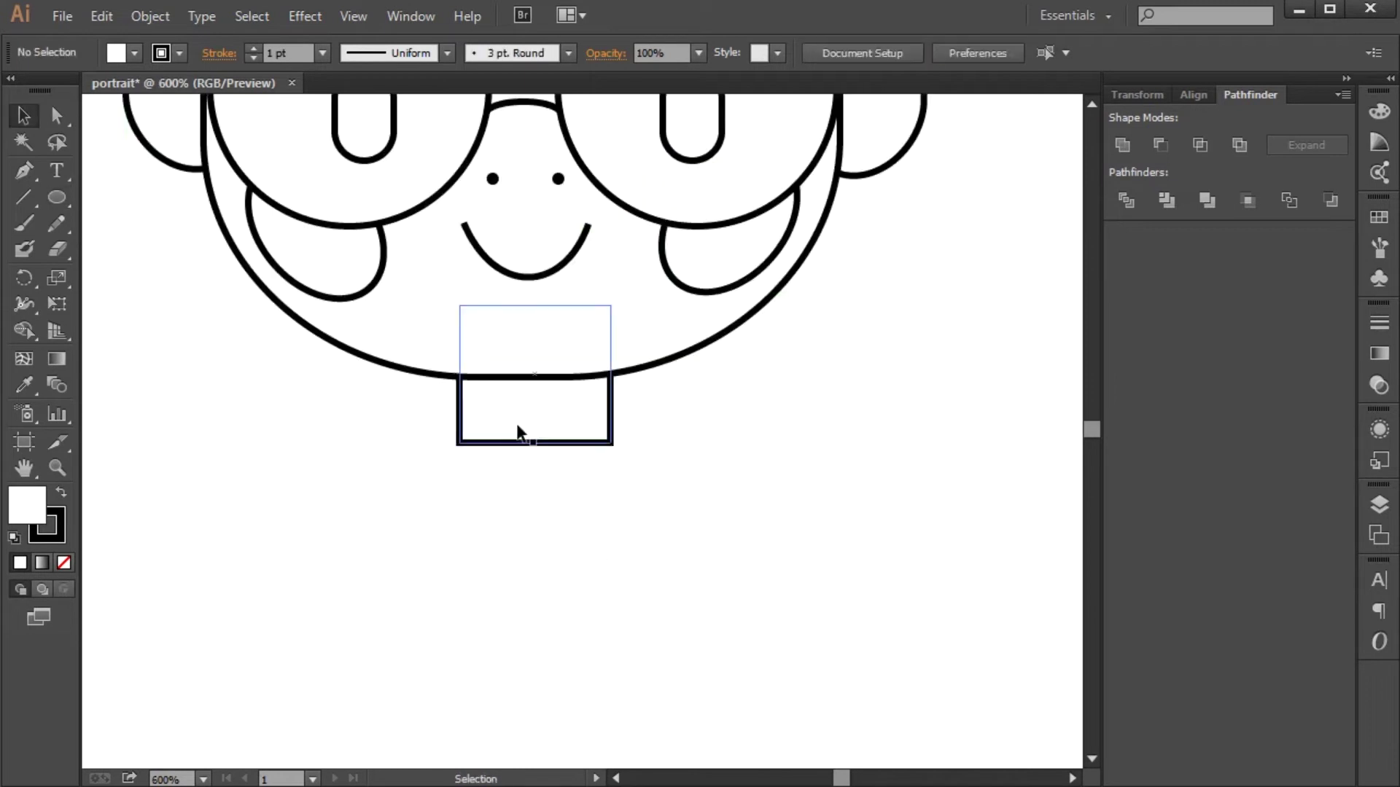
left_click_drag(611, 393, 611, 398)
scroll(583, 321, "down", 3)
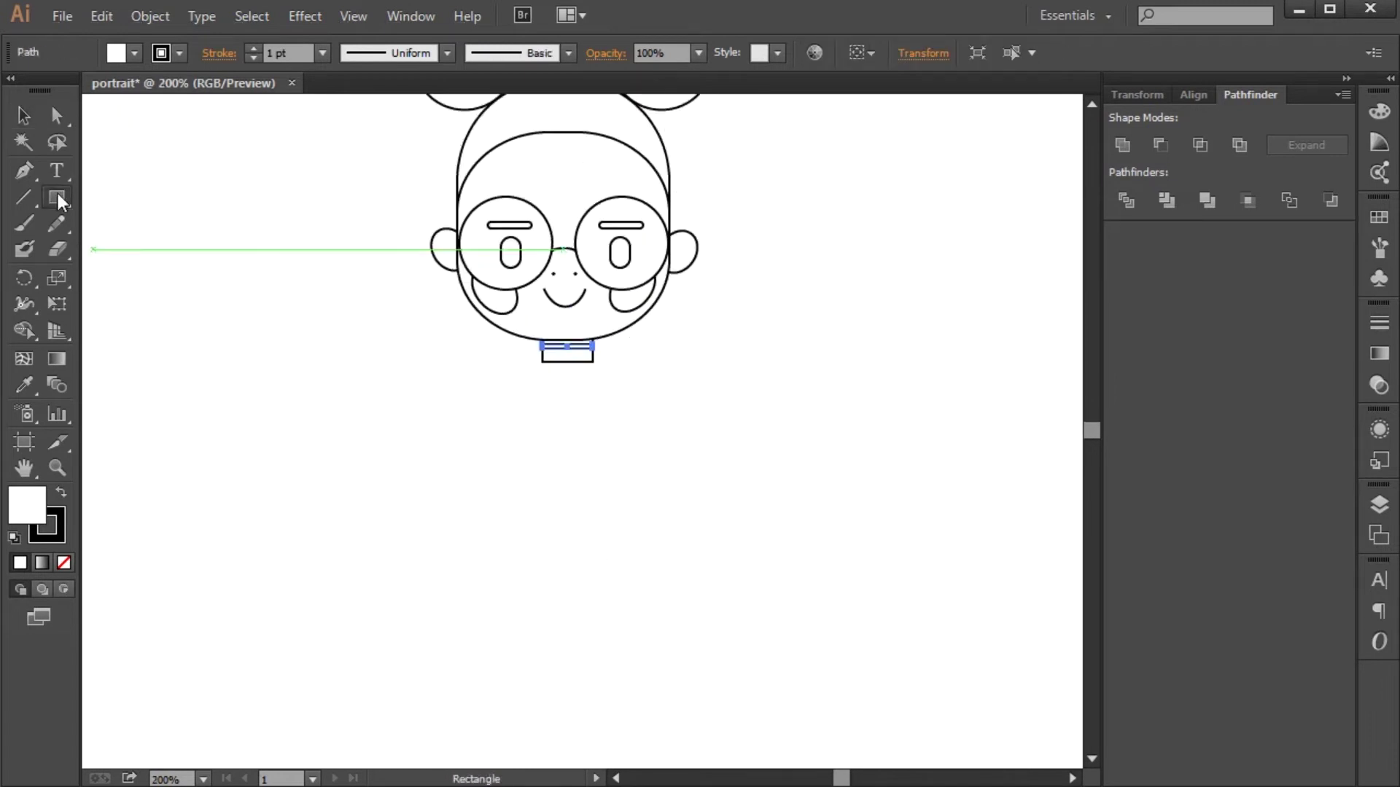
Step: Remove the misplaced black ellipse and draw the larger rounded torso shape
key("ctrl+z")
mouse_move(447, 357)
left_mouse_down()
mouse_move(696, 578)
mouse_move(643, 551)
left_mouse_up()
key("ctrl+z")
left_click(32, 205)
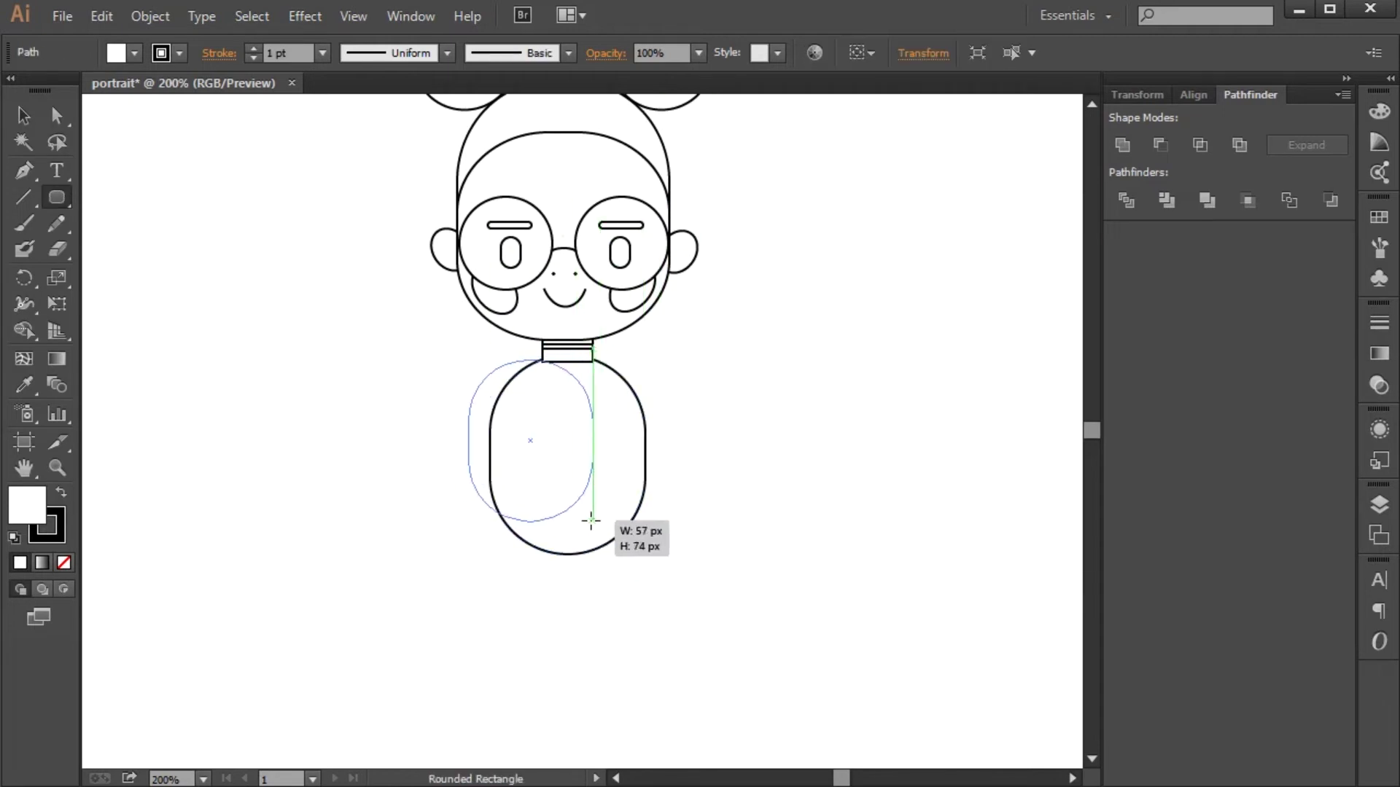
Step: Draw a long rounded arm beside the torso and copy it to the other side
scroll(590, 519, "down", 3)
left_click_drag(591, 519, 605, 478)
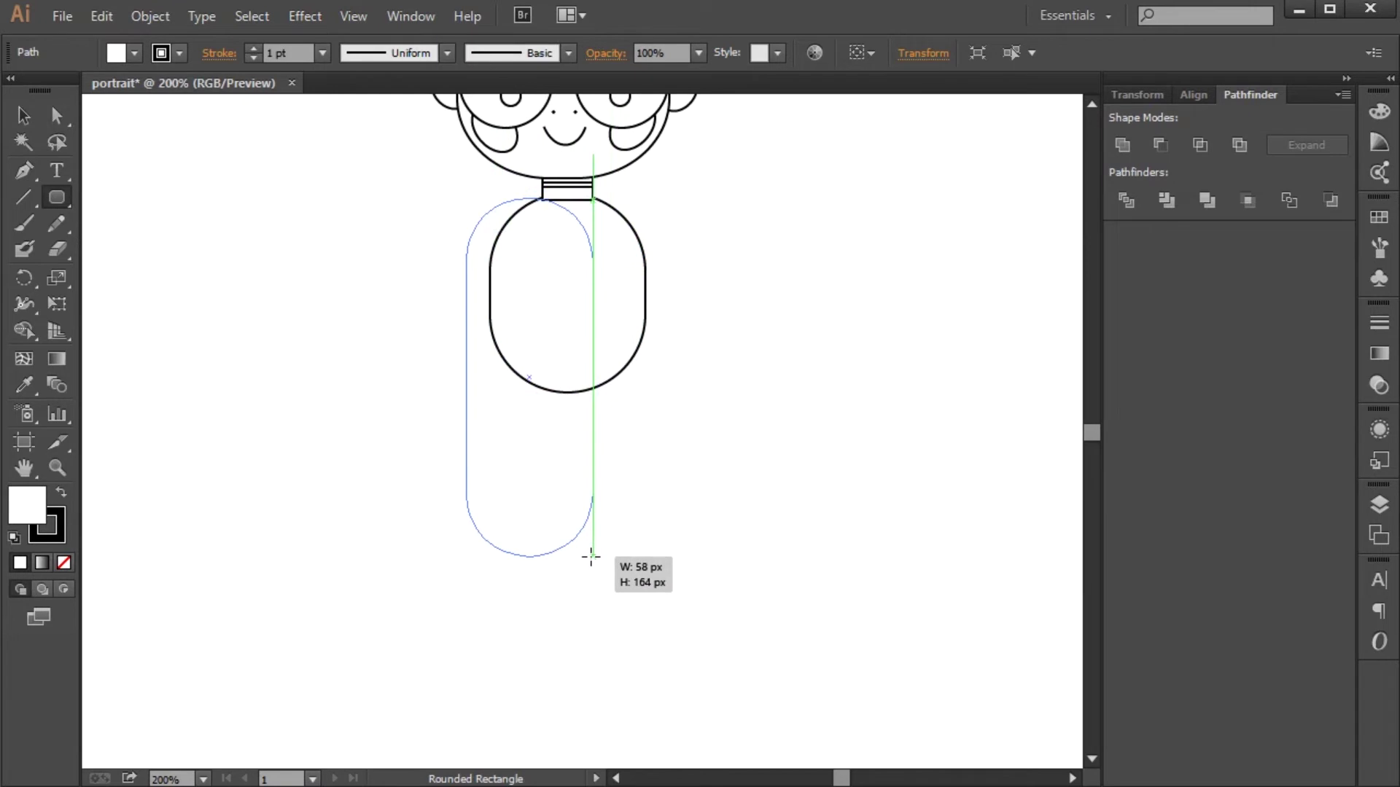
left_click_drag(600, 556, 599, 556)
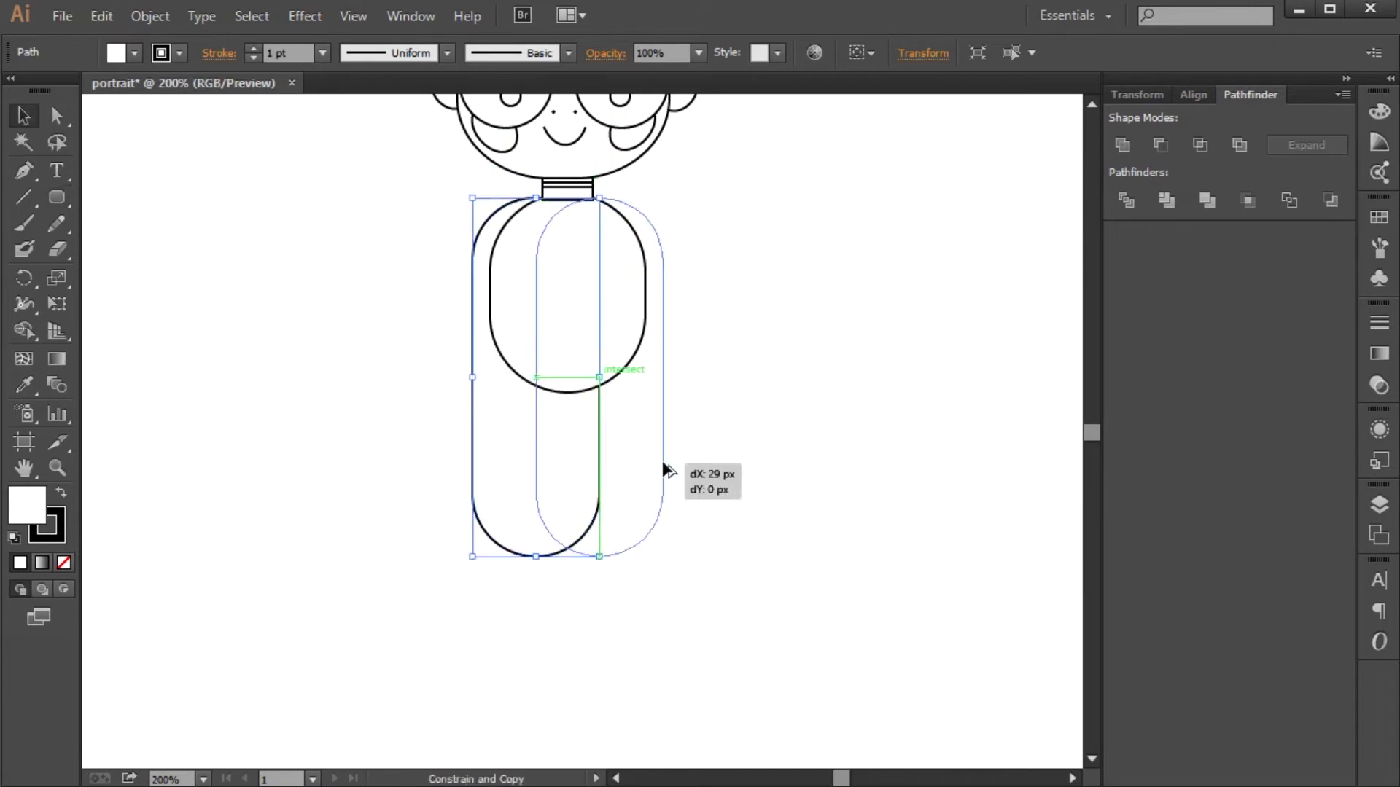
left_click_drag(665, 469, 666, 469)
key("ctrl+shift+a")
scroll(802, 328, "up", 1)
Step: Draw a tall pants rectangle and align it under the torso
left_click_drag(57, 197, 230, 207)
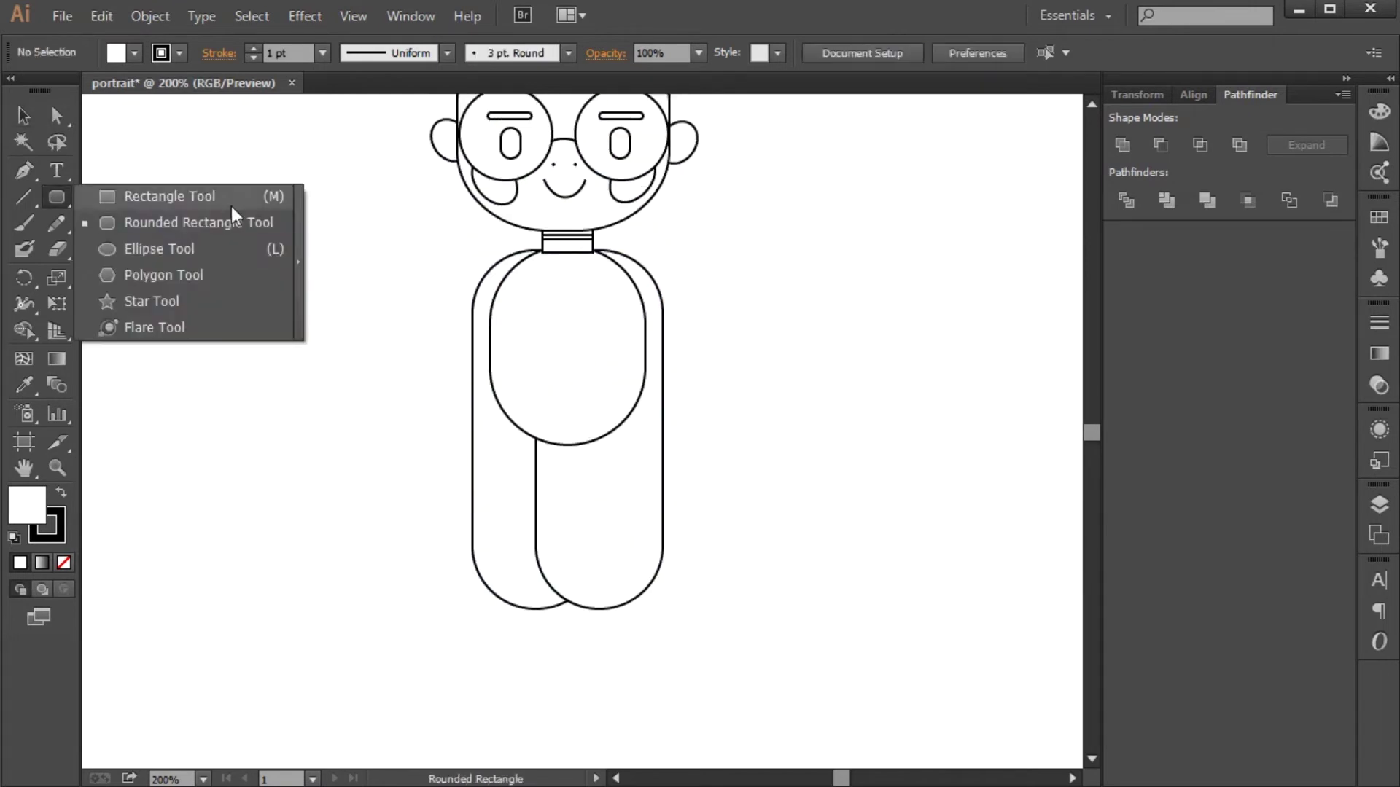
left_click_drag(494, 125, 625, 365)
key("ctrl+minus")
key("ctrl+minus")
key("ctrl+equal")
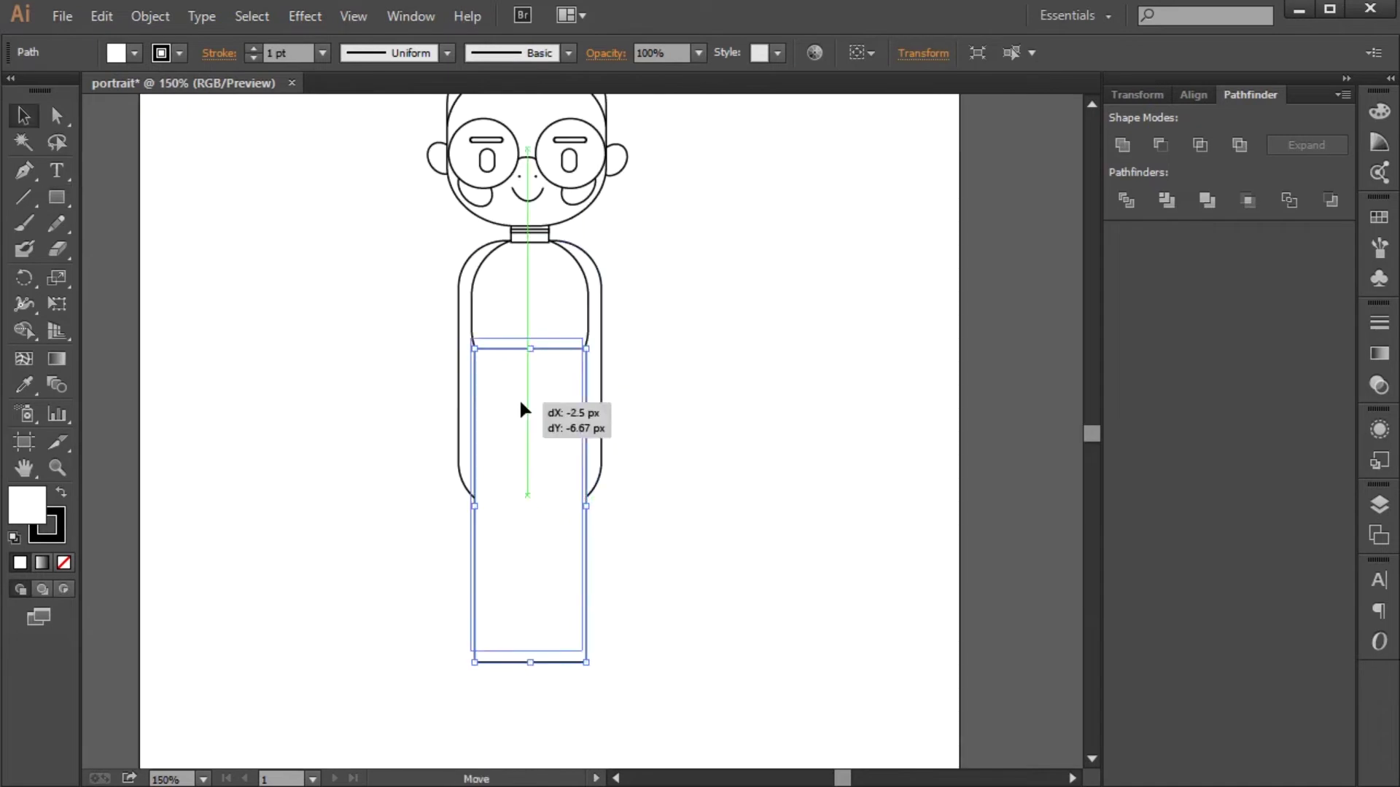
left_click_drag(522, 410, 587, 490)
key("ctrl+equal")
key("ctrl+equal")
key("ctrl+equal")
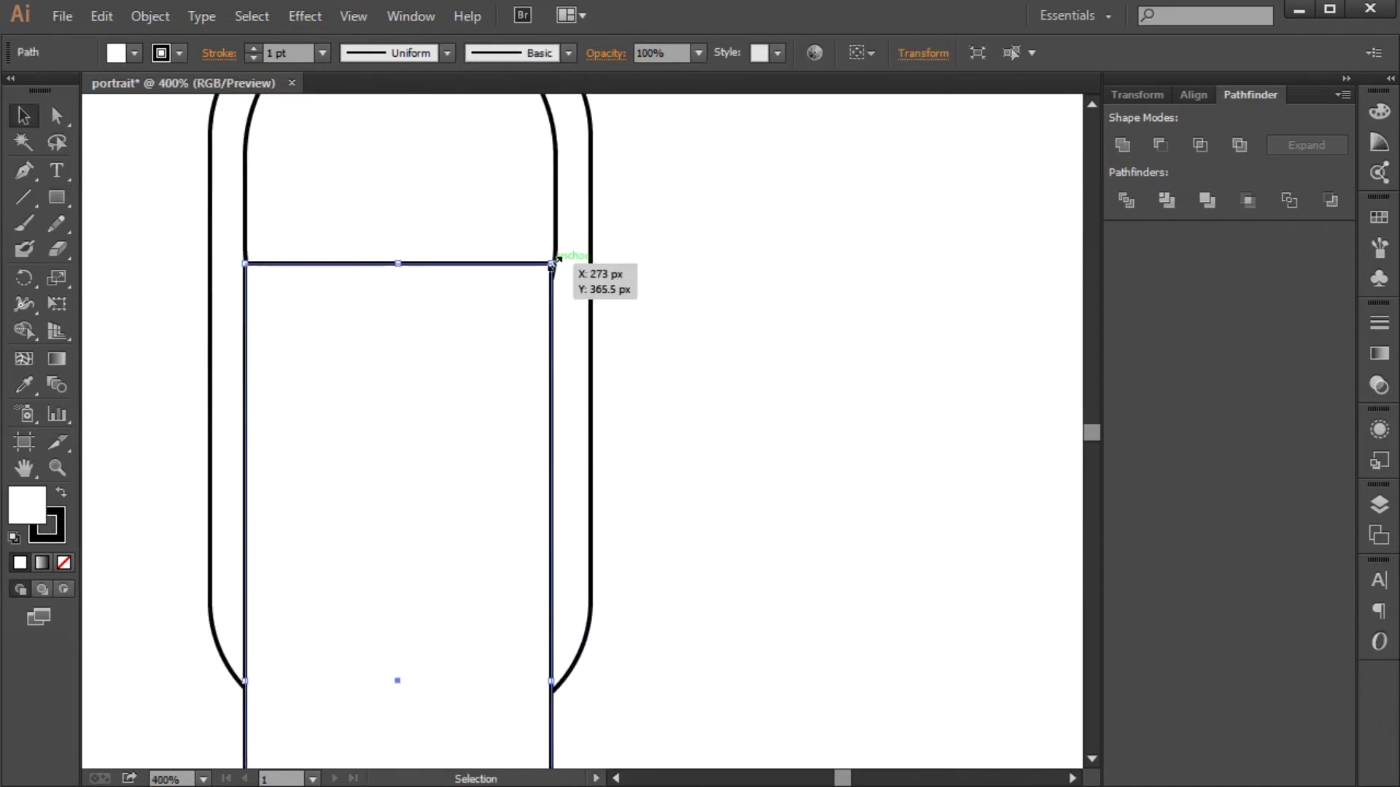
key("ctrl+shift+a")
key("ctrl+minus")
key("ctrl+minus")
key("ctrl+minus")
key("ctrl+equal")
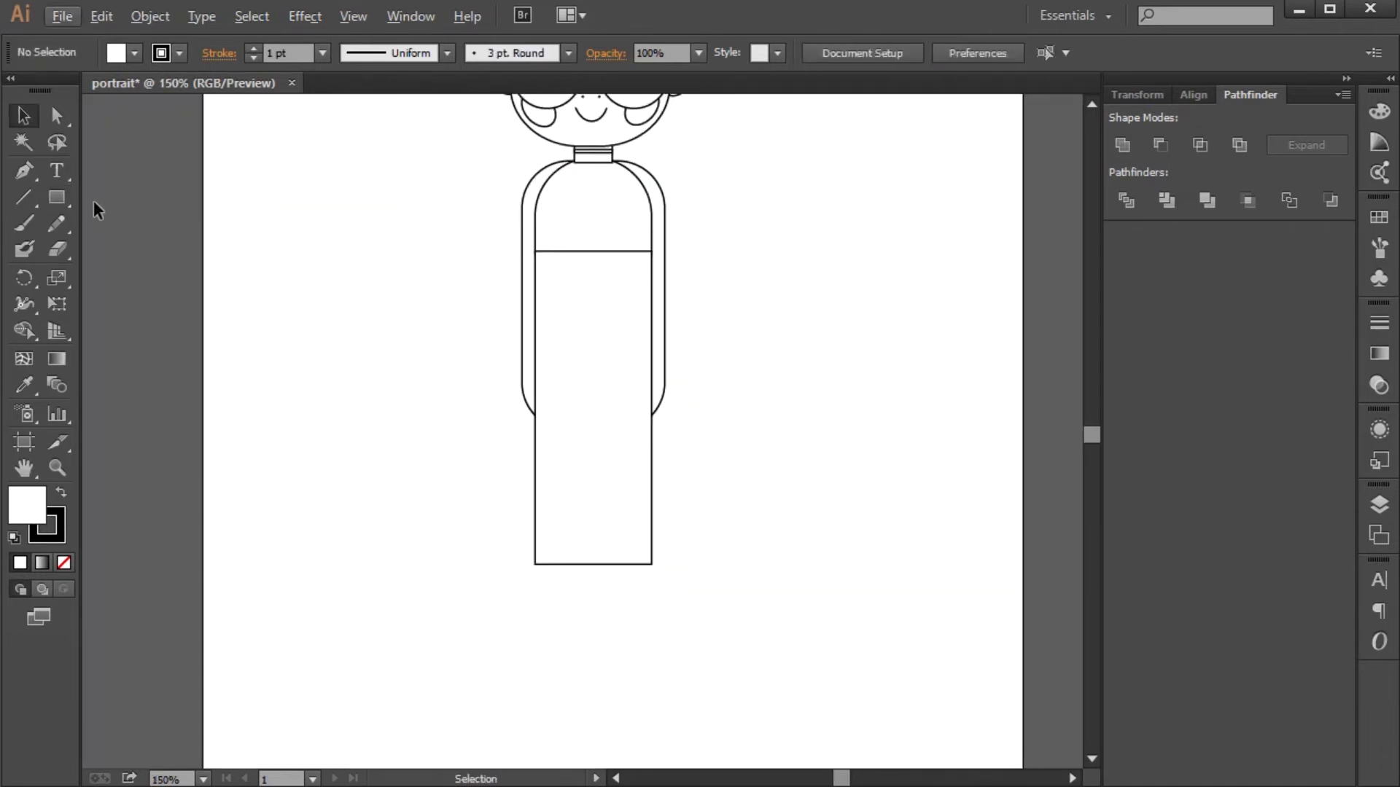
key("backslash")
Step: Draw an angled pant-edge line, reflect-copy it, and add a vertical centre line
left_click_drag(535, 251, 550, 560)
right_click(556, 502)
left_click(772, 700)
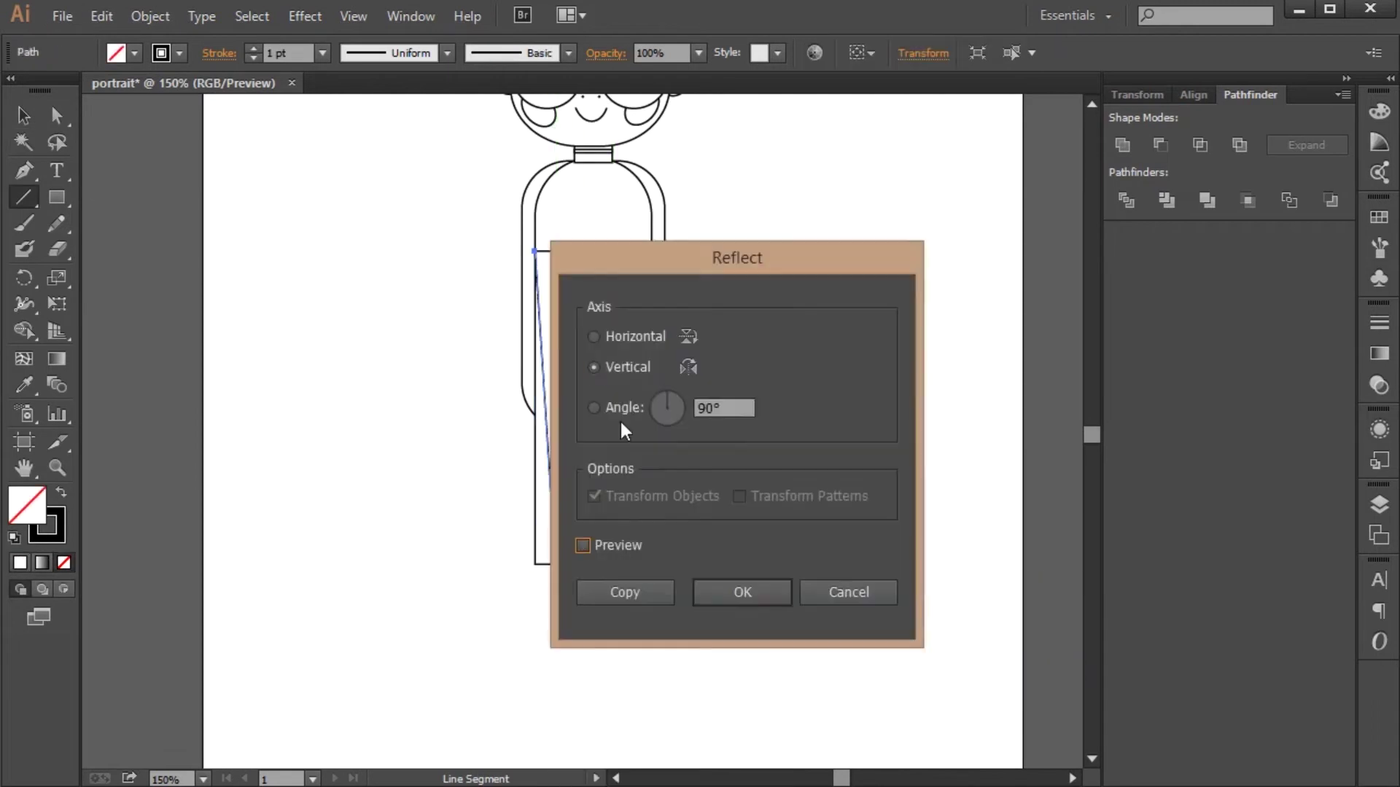
left_click(625, 592)
left_click_drag(543, 368, 642, 368)
left_click(753, 401)
scroll(758, 474, "up", 2)
left_click_drag(637, 468, 638, 312)
Step: Split the pants and lines with Pathfinder Divide, then add an oval hand
key("v")
left_click(780, 331)
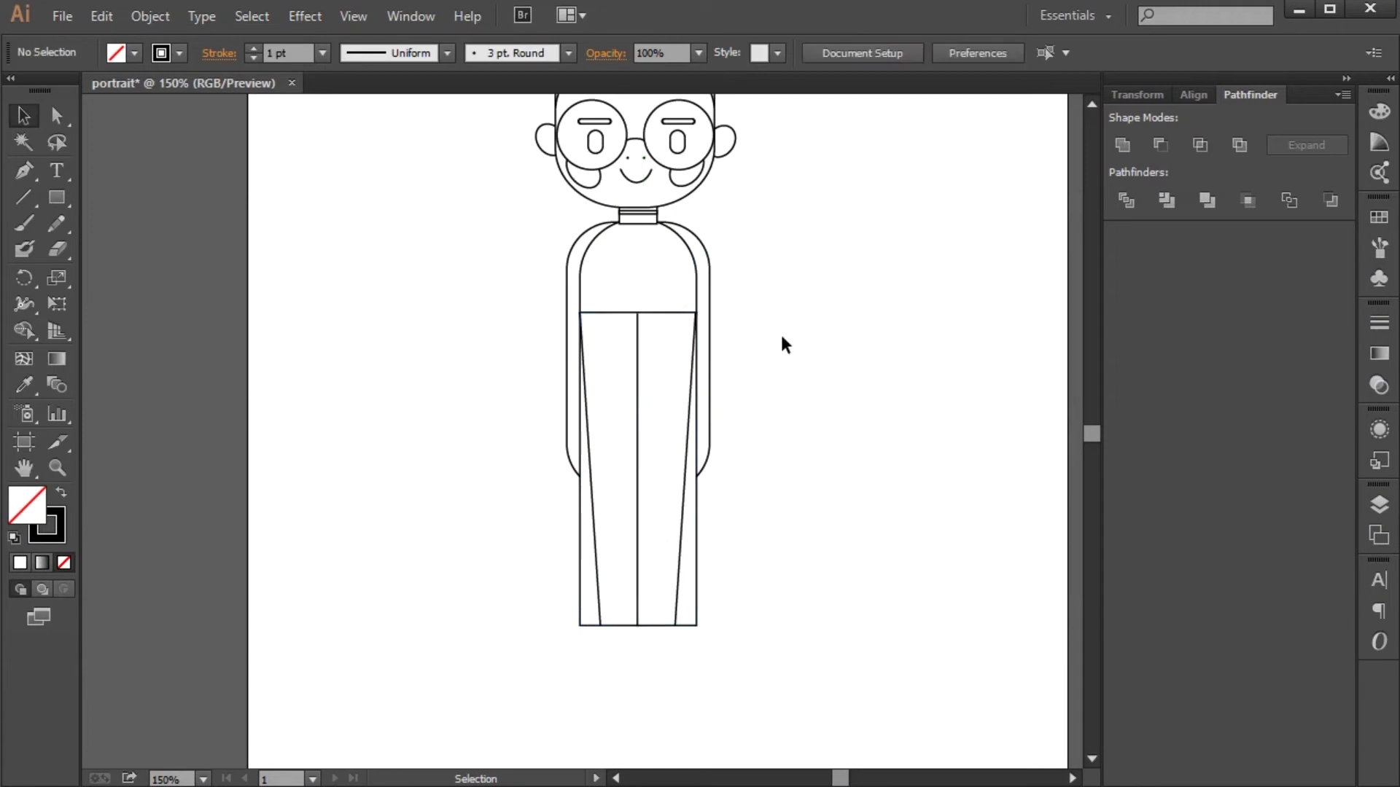
key("ctrl+a")
left_click(411, 15)
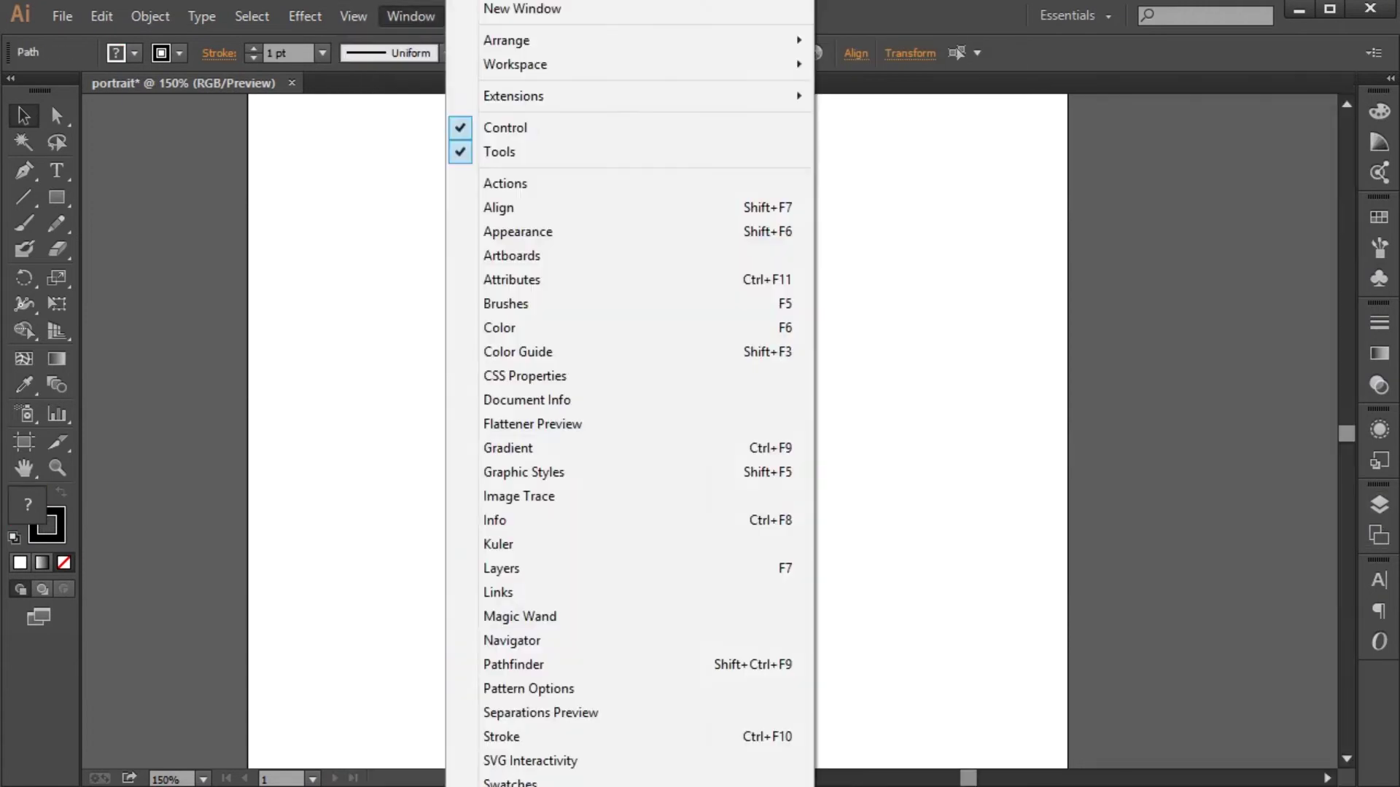
left_click(469, 535)
left_click(1127, 146)
key("ctrl+z")
left_click(1126, 200)
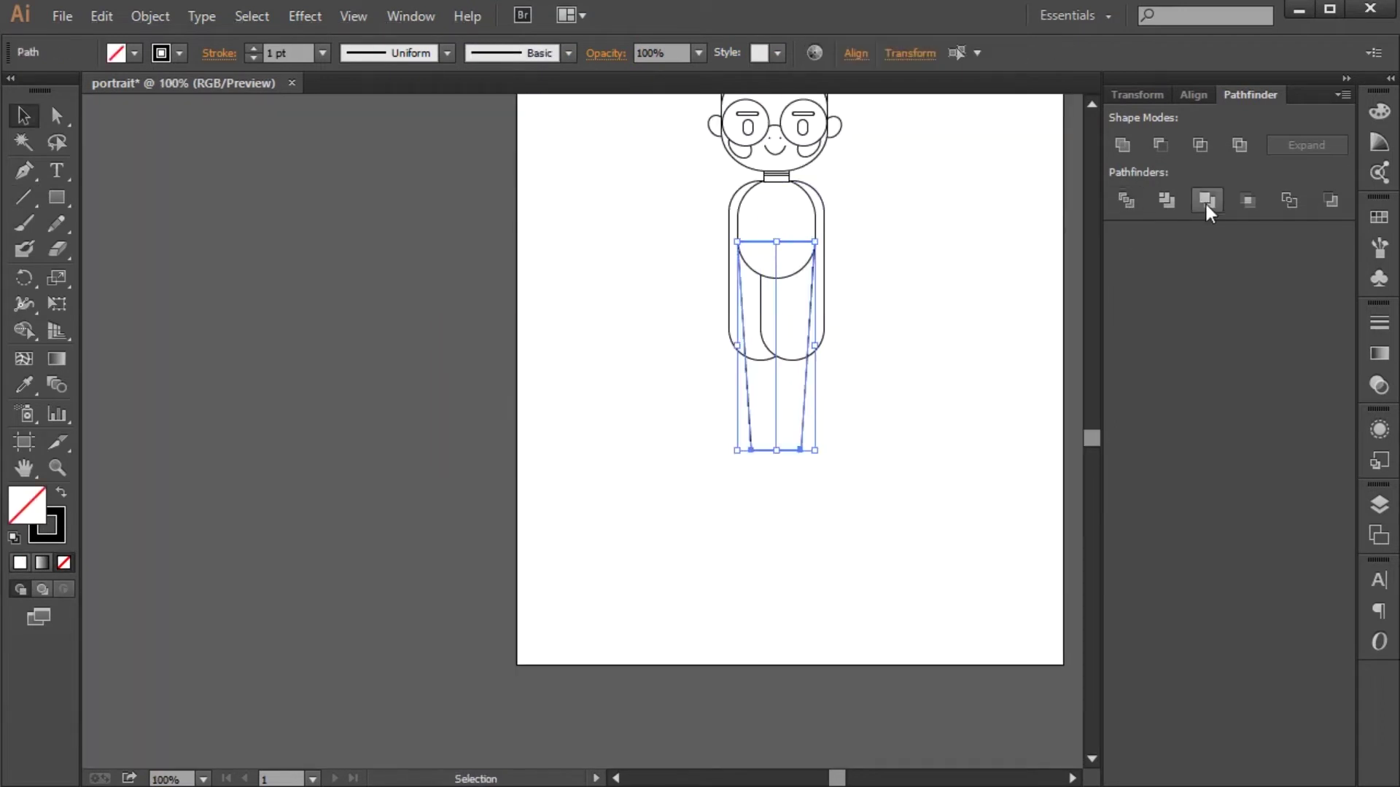
left_click(1207, 201)
left_click(885, 436)
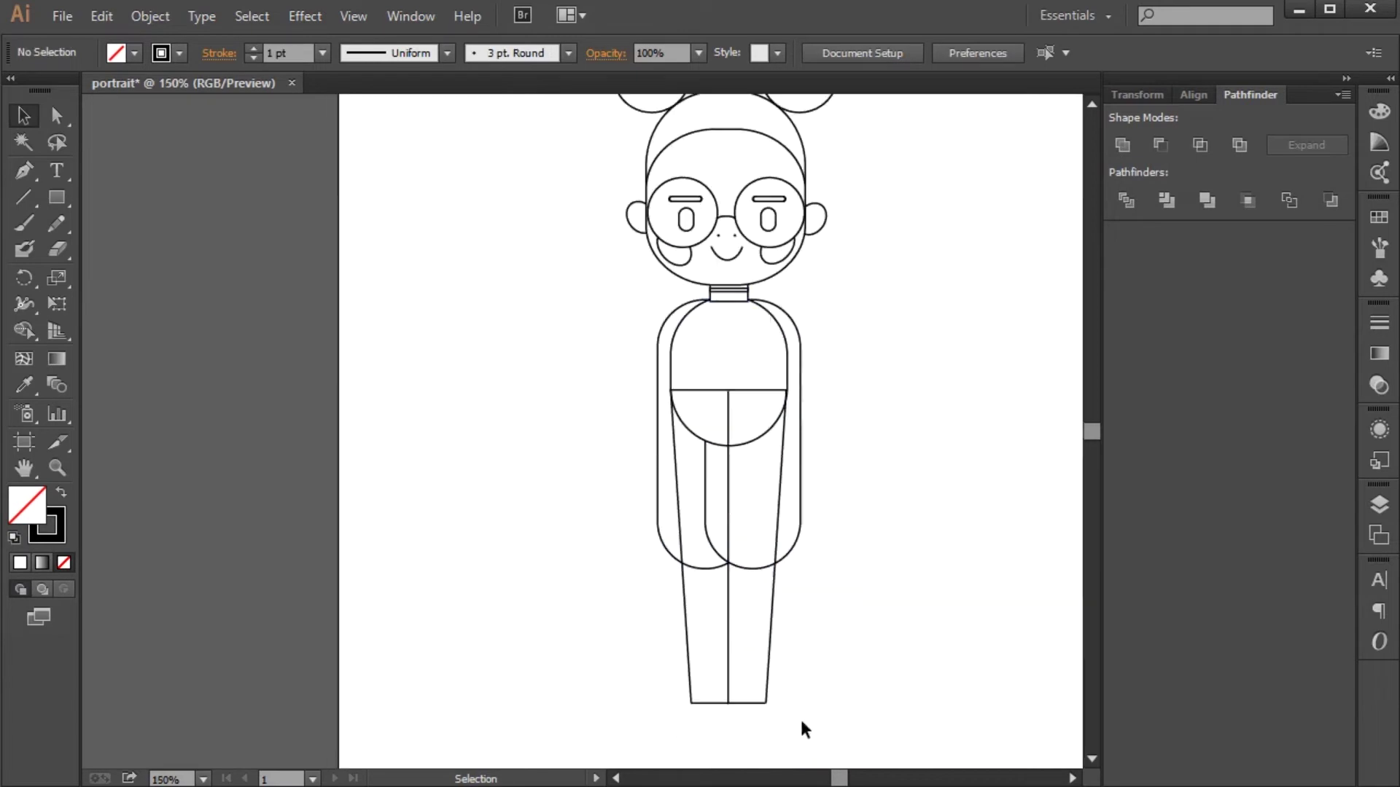
left_click_drag(619, 600, 778, 599)
left_click(595, 598)
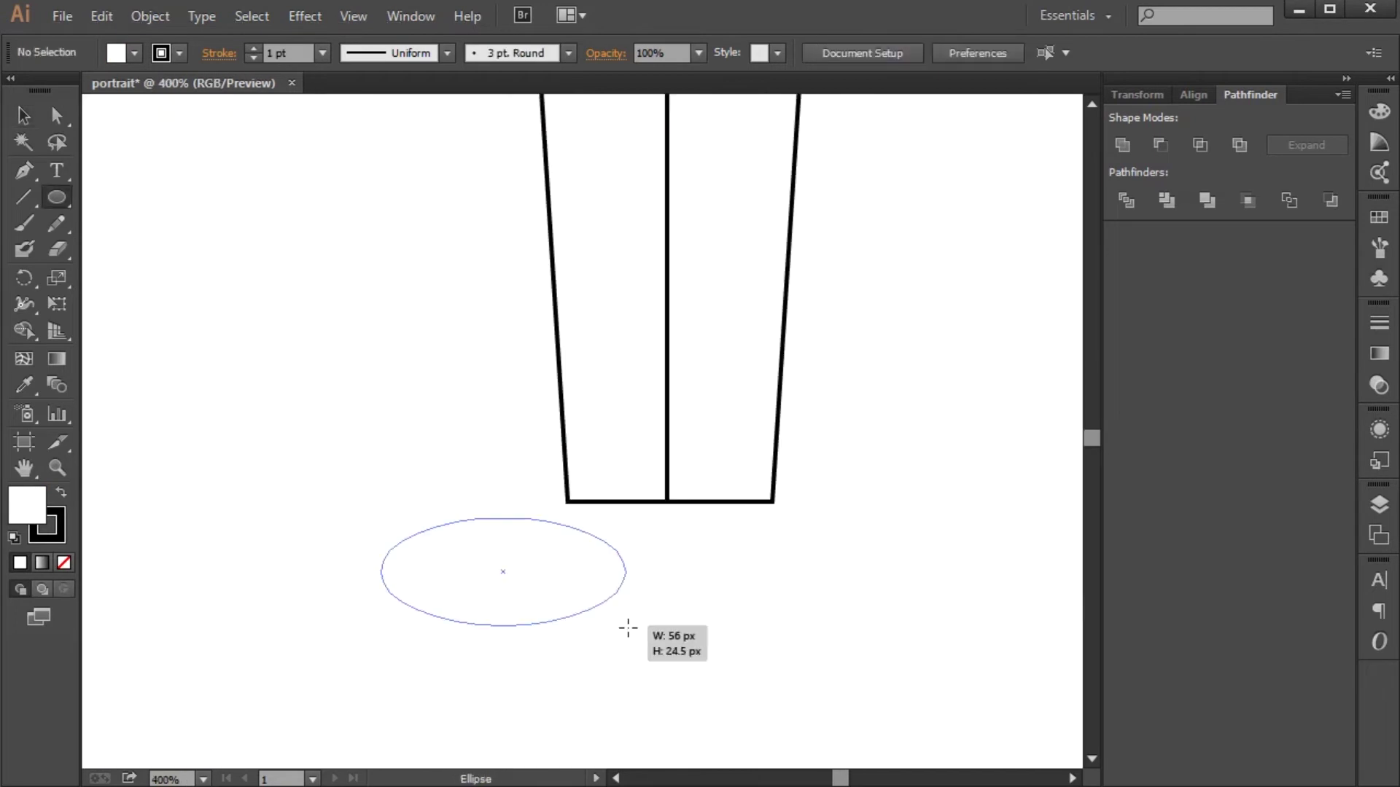
Step: Draw a shoe oval and cut its top away with a rectangle via Pathfinder
left_click_drag(628, 627, 769, 676)
key("m")
left_click_drag(413, 580, 807, 694)
left_click_drag(668, 441, 795, 684)
key("v")
left_click(561, 578, "shift")
left_click(1161, 145)
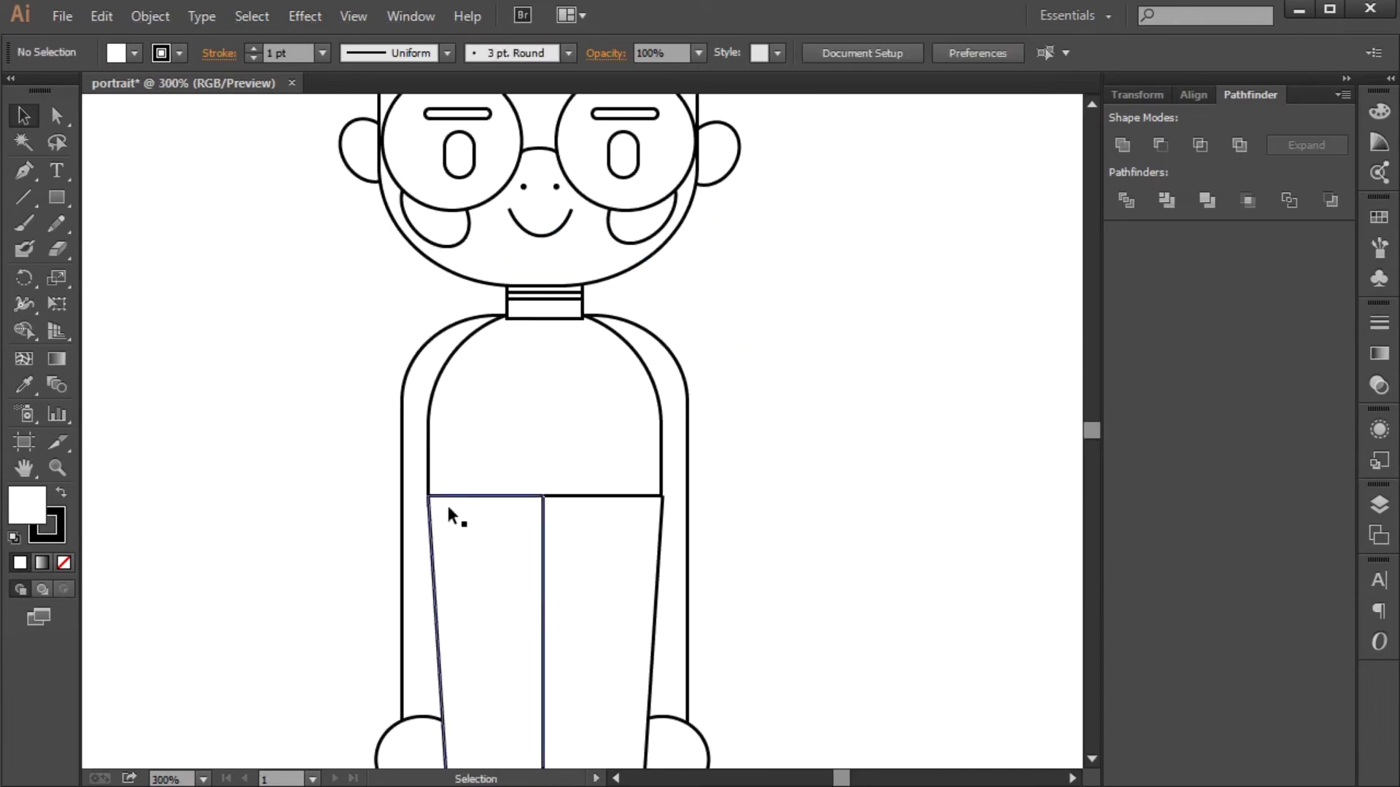
Step: Copy the arm band to the other arm and draw a wide cuff rectangle across both legs
left_click(545, 498)
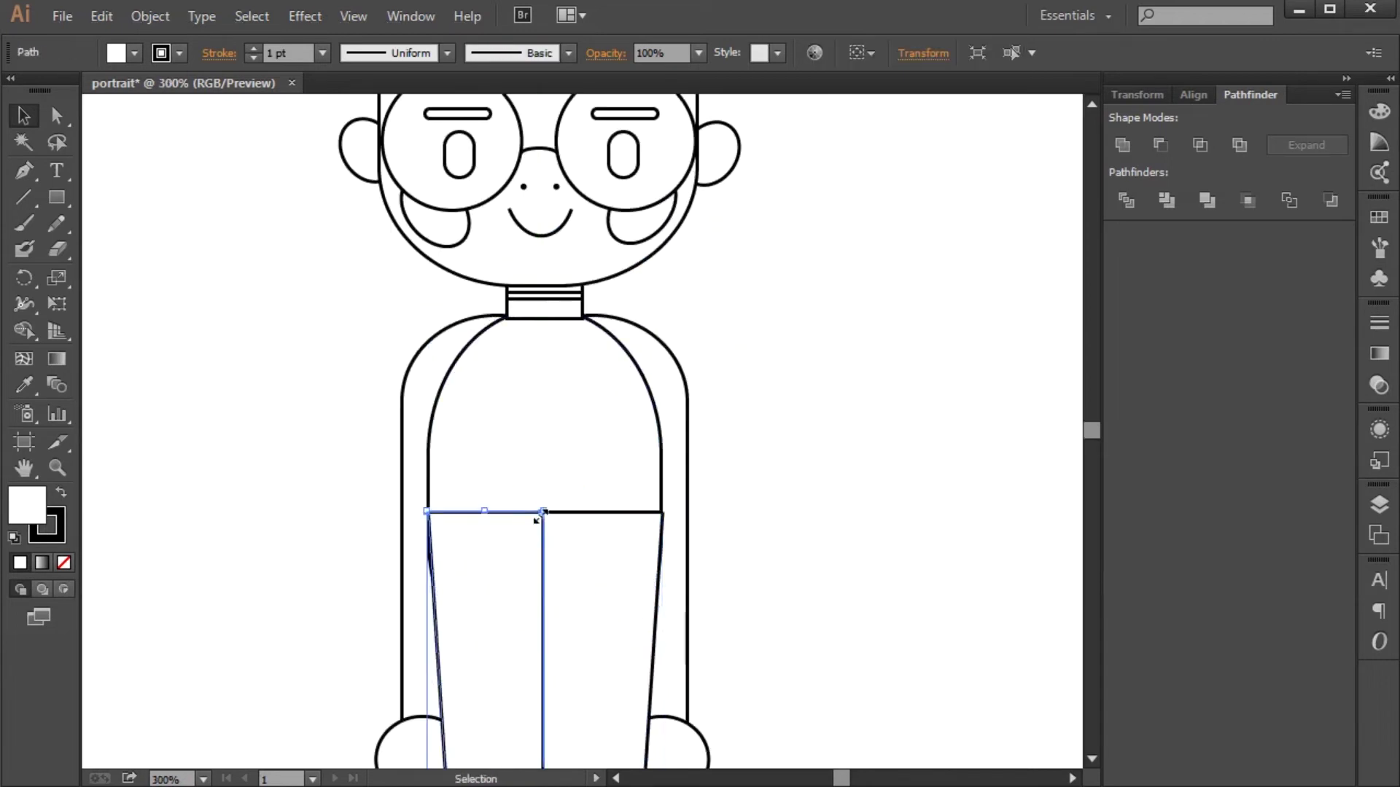
key("ctrl+plus")
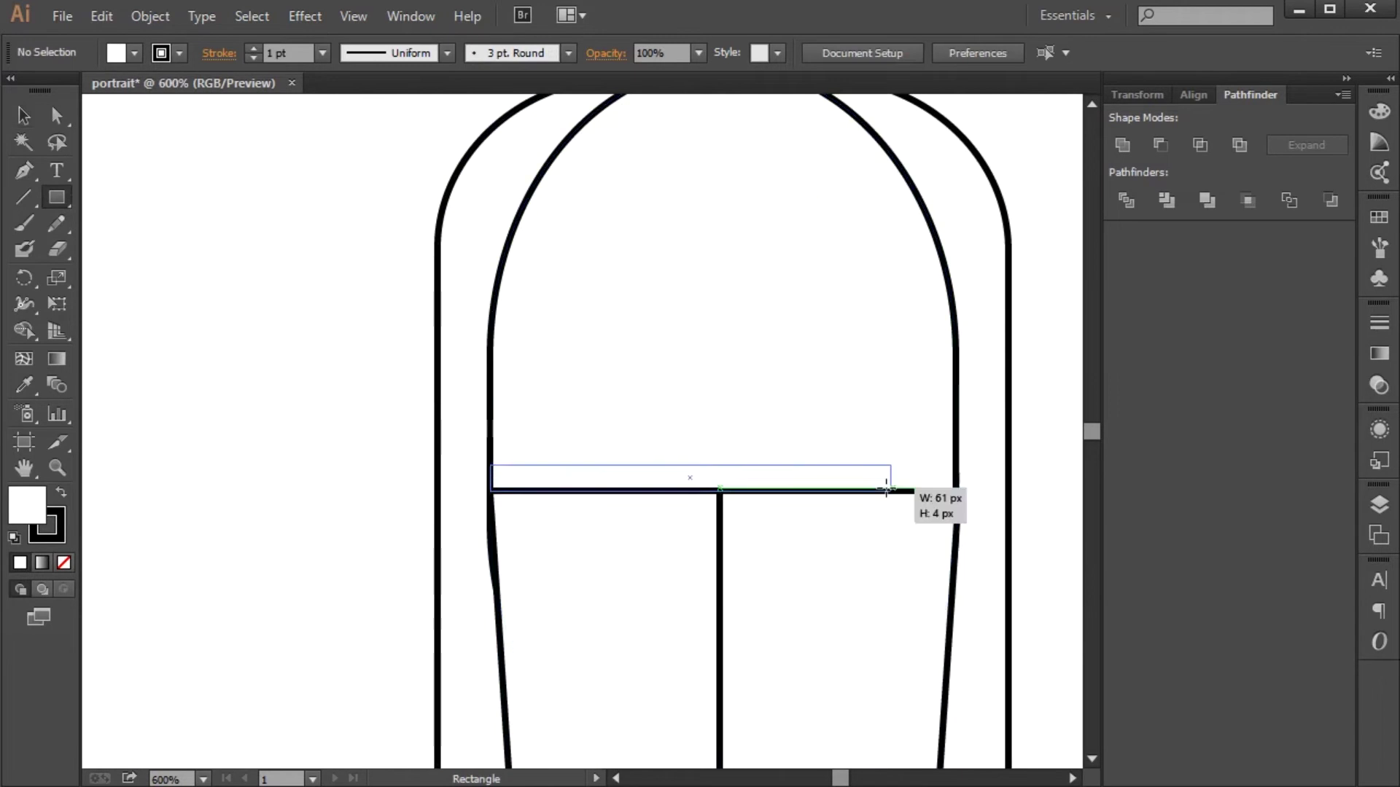
left_click_drag(616, 497, 841, 483)
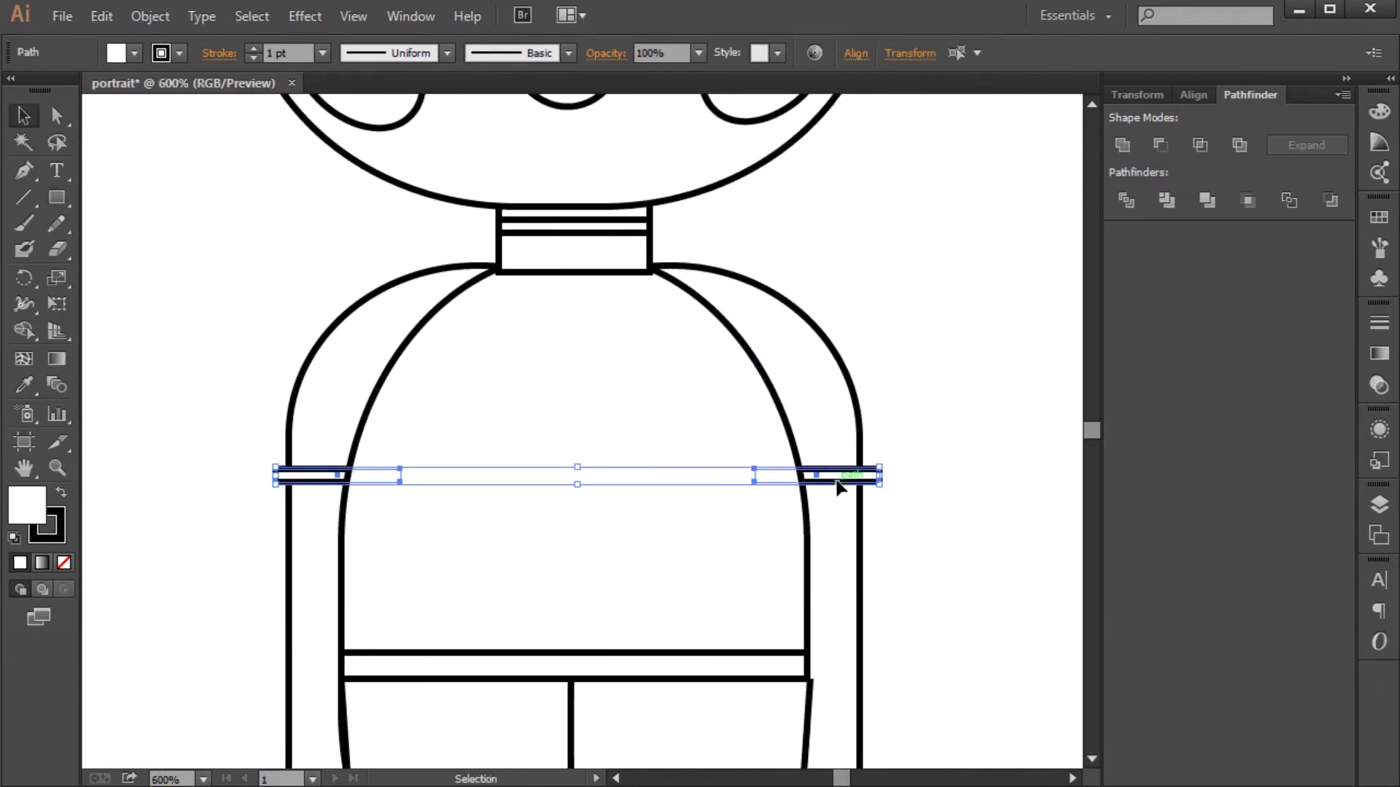
key("ctrl+plus")
key("ctrl+plus")
key("ctrl+plus")
key("l")
left_click_drag(473, 490, 717, 577)
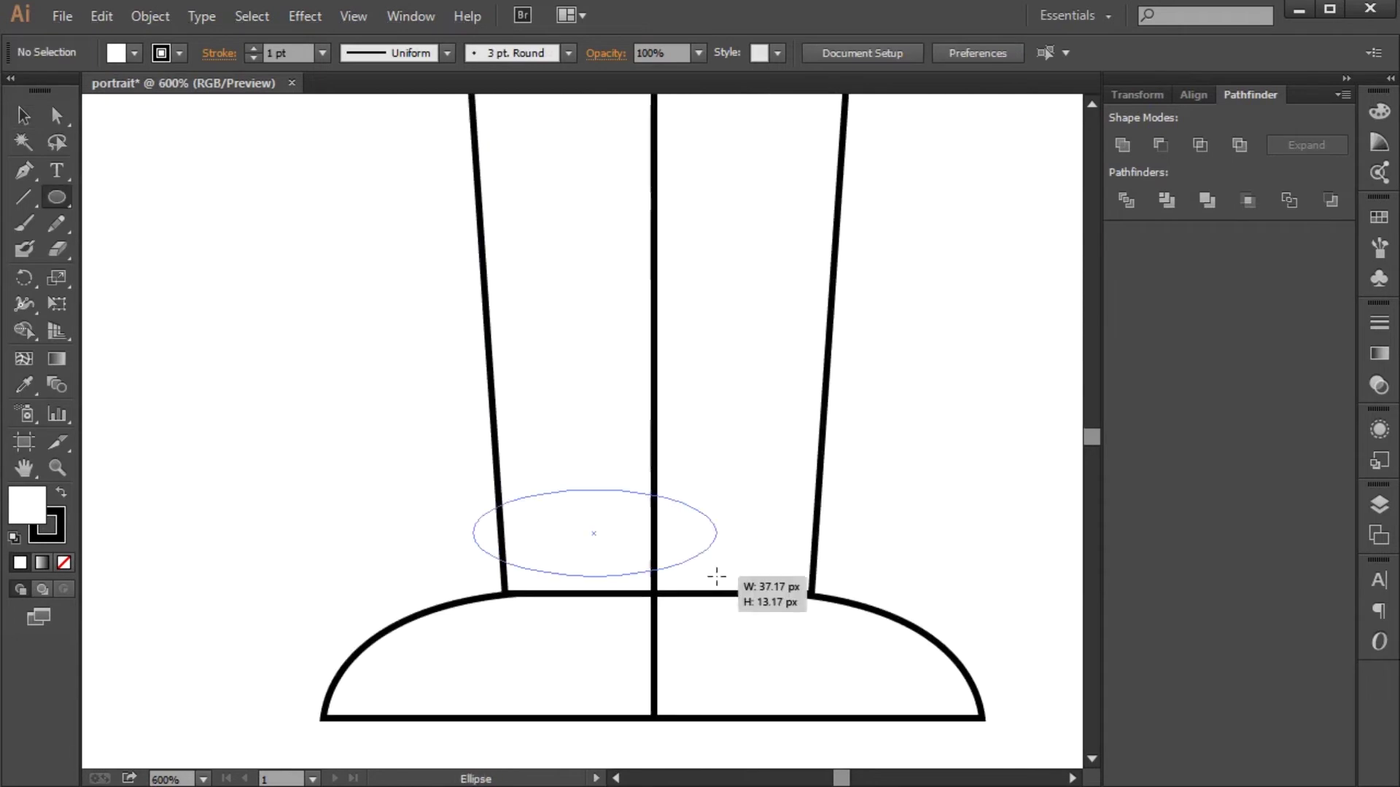
left_click_drag(862, 594, 861, 593)
key("ctrl+z")
mouse_move(450, 514)
left_mouse_down()
mouse_move(891, 595)
mouse_move(871, 560)
left_mouse_up()
Step: Taper the cuff's bottom corners, bring it to front, and add a centre line
key("v")
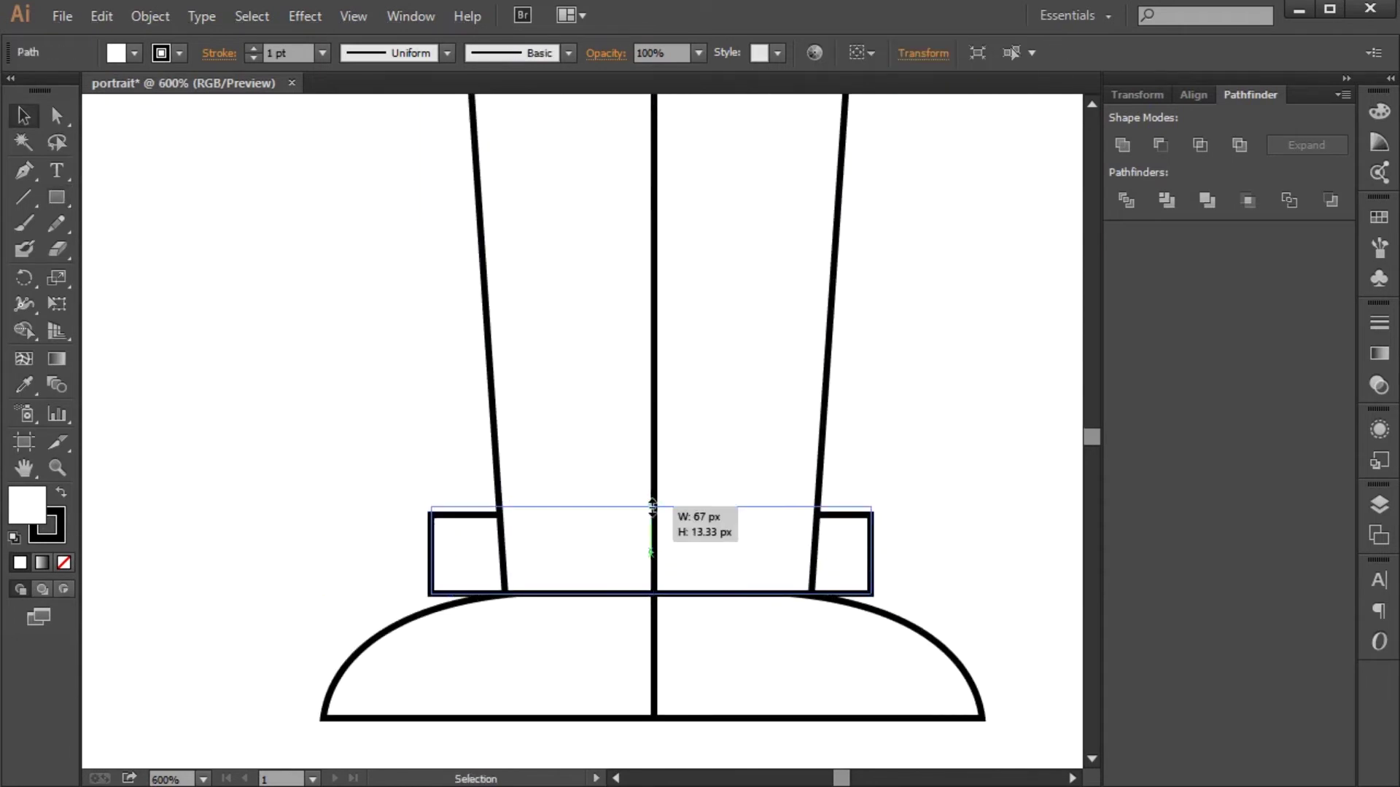
left_click_drag(670, 515, 670, 508)
key("a")
left_click_drag(450, 593, 453, 598)
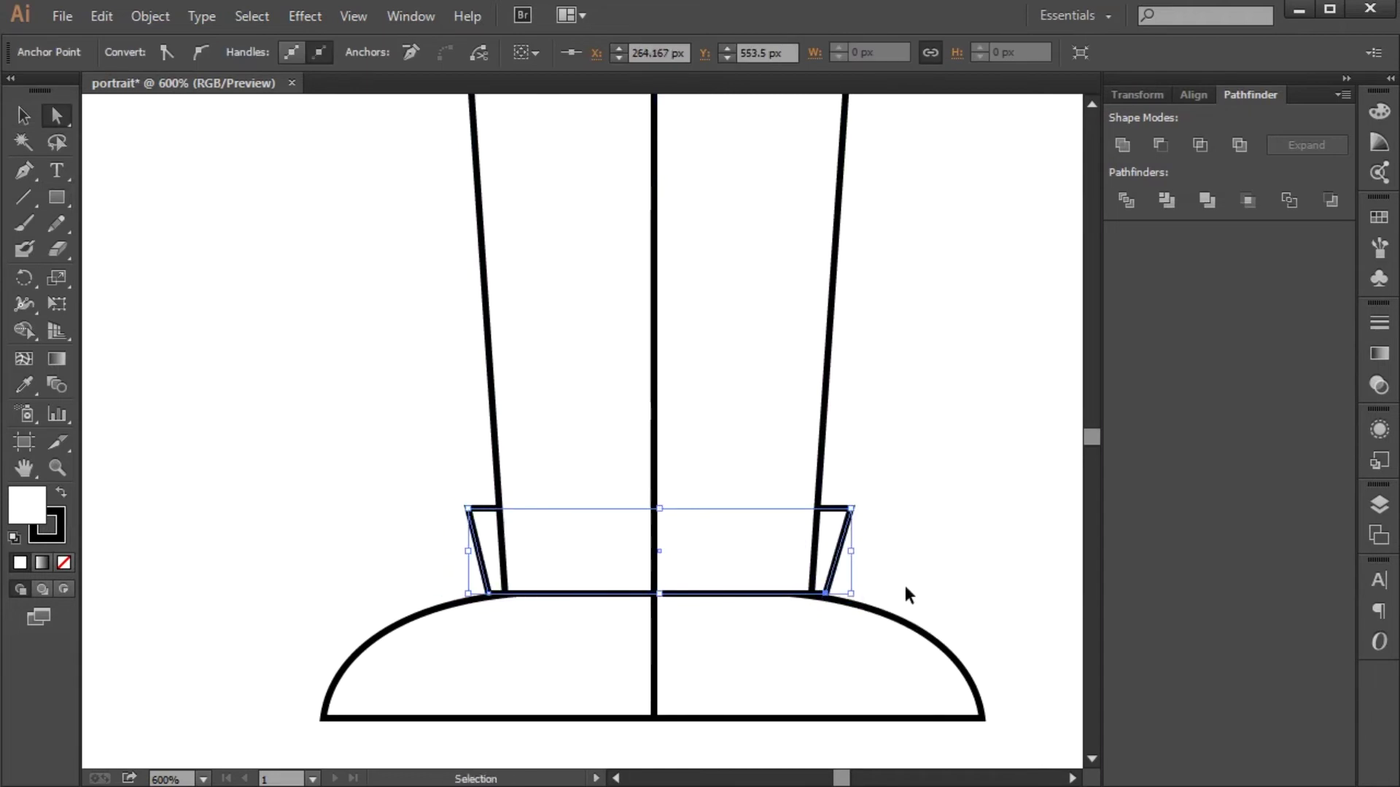
key("ctrl+shift+bracketright")
key("backslash")
left_click_drag(653, 510, 653, 597)
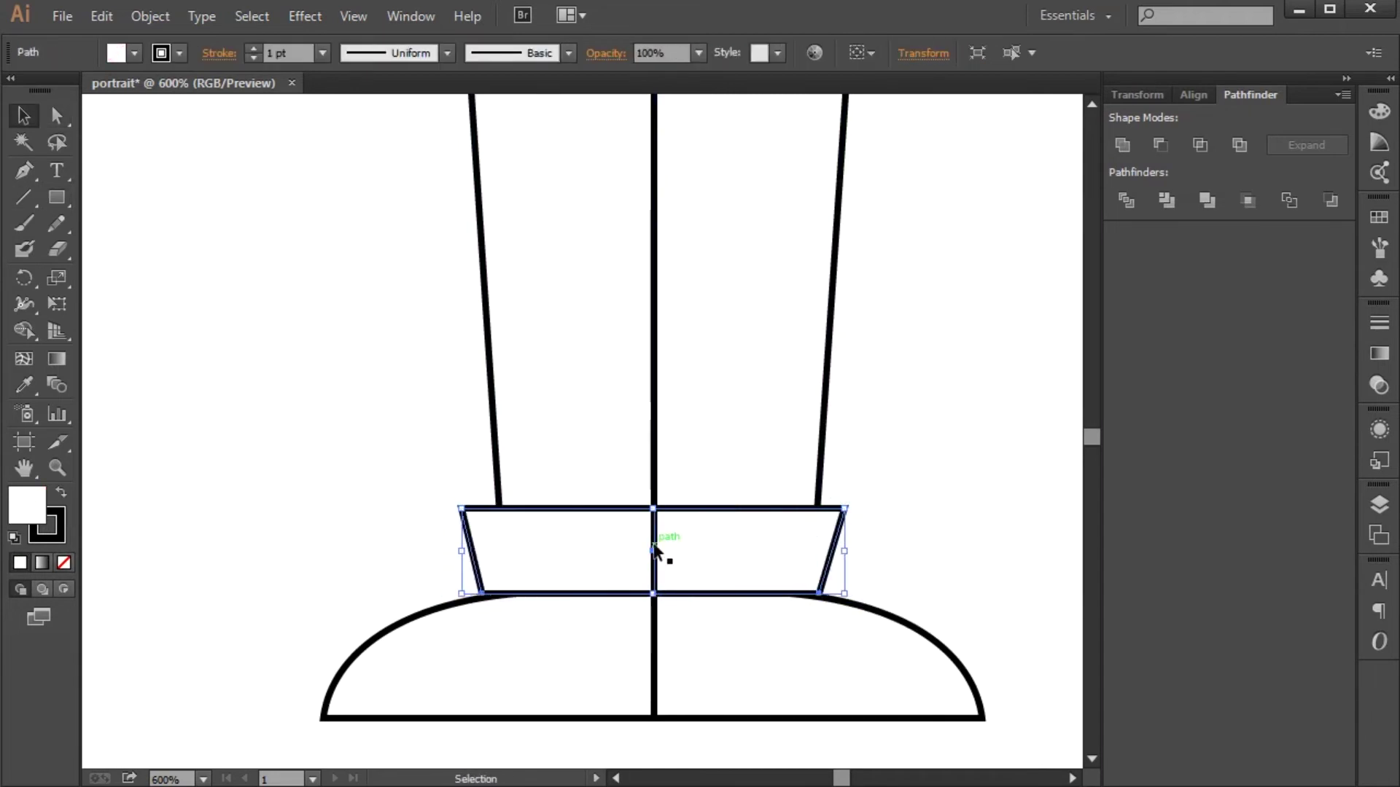
Step: Zoom out to review the whole figure and inspect the right trouser leg
key("ctrl+shift+a")
key("ctrl+0")
scroll(729, 438, "up", 3)
left_click(656, 503)
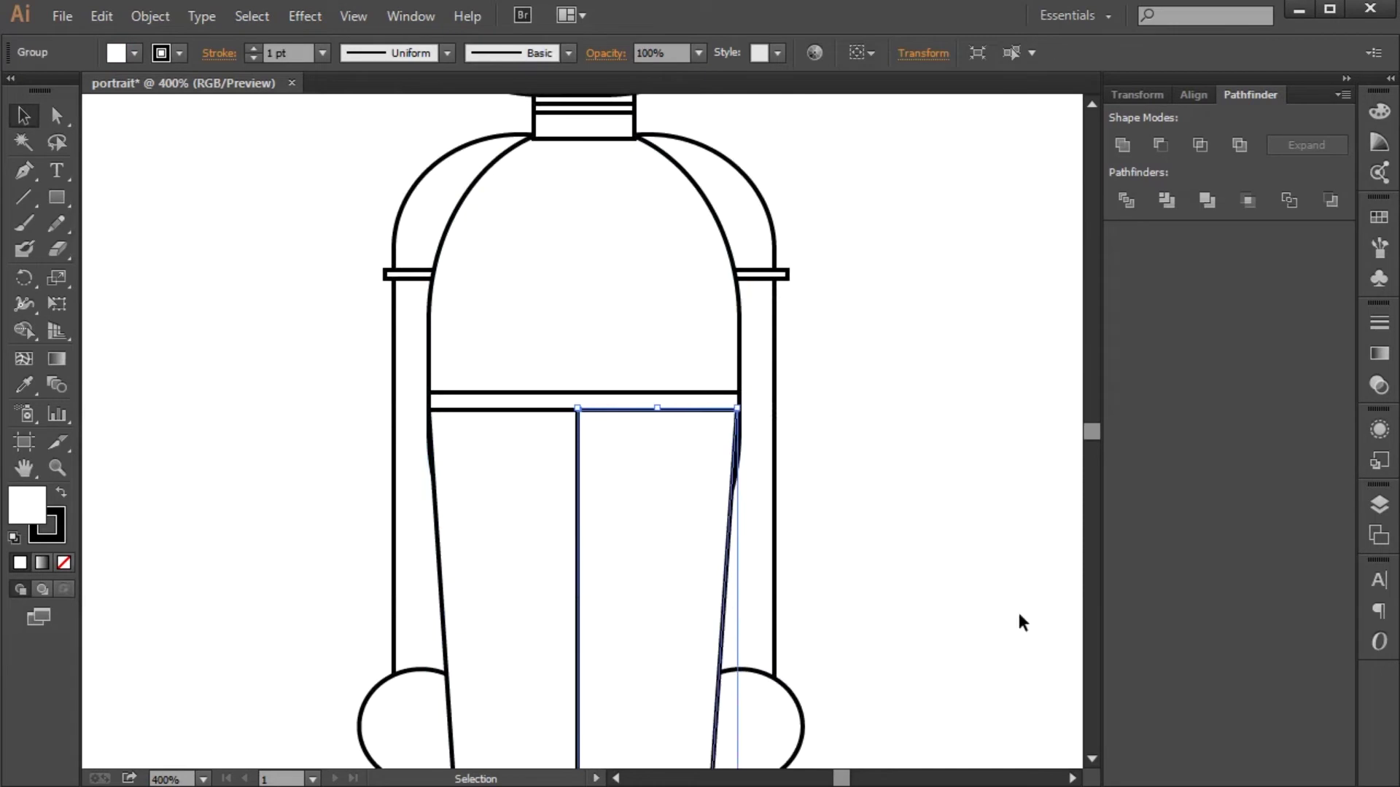
left_click(945, 326)
scroll(944, 326, "down", 1)
key("a")
scroll(672, 469, "up", 2)
scroll(566, 353, "up", 2)
scroll(759, 428, "down", 6)
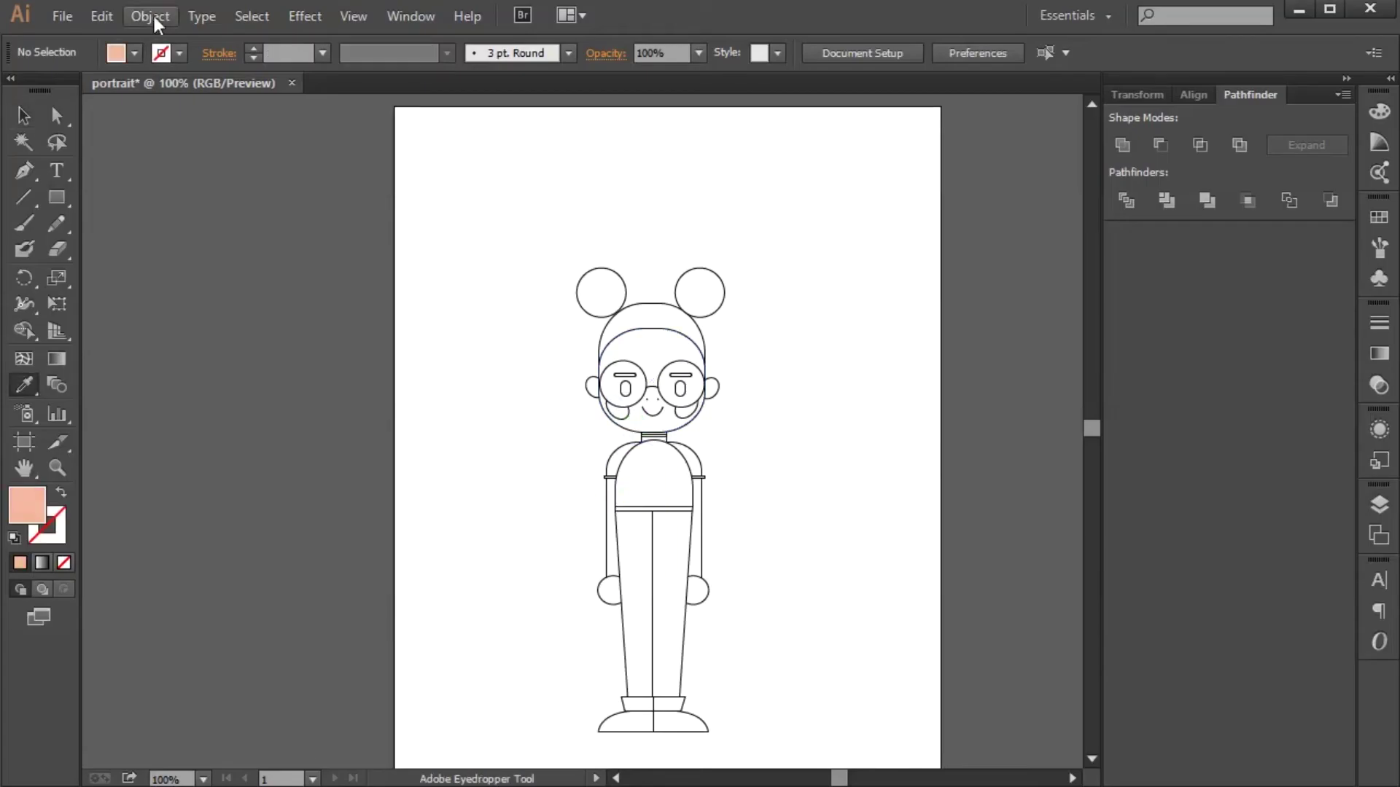
Step: Fill the face with skin tone and copy it onto the ears and both arms
left_click(689, 426)
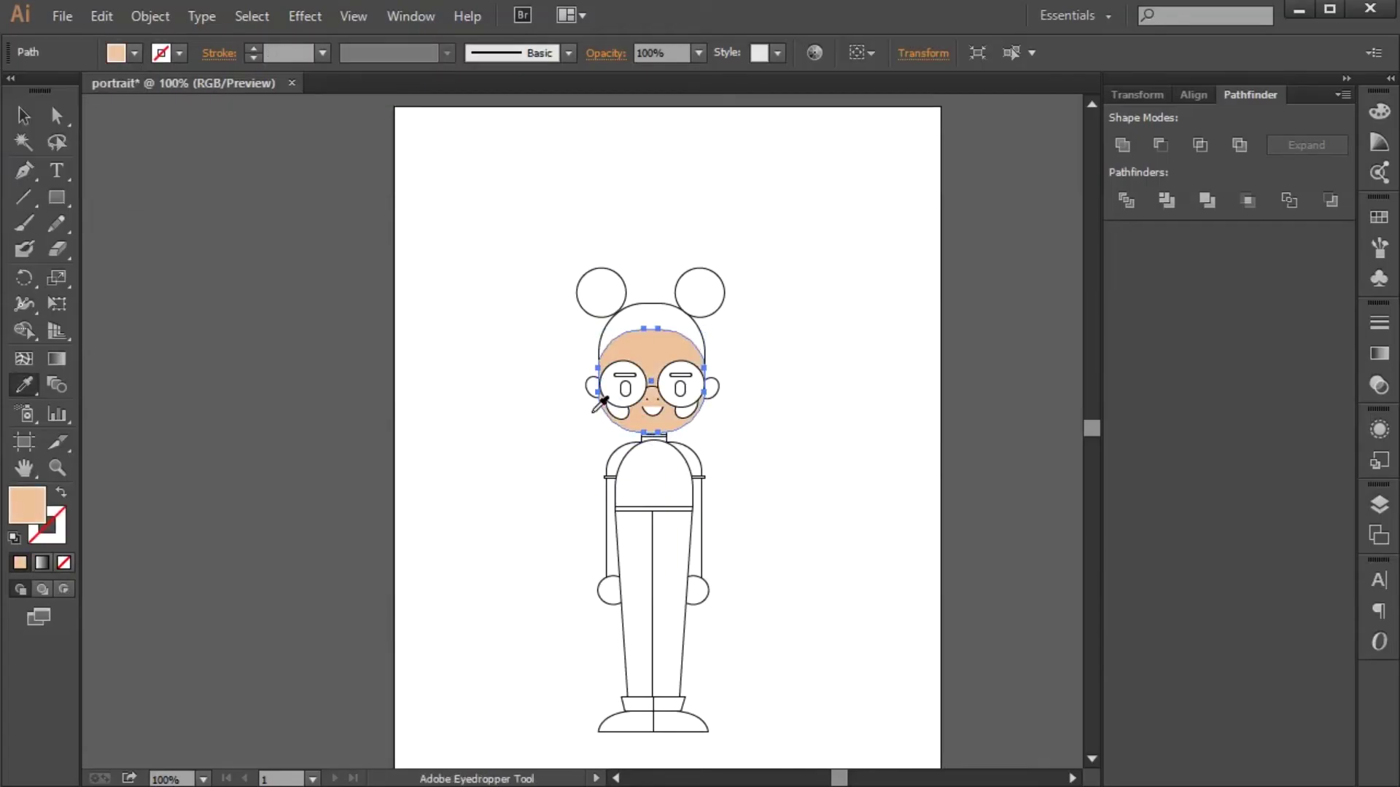
key("v")
left_click(606, 556, "shift")
key("i")
left_click(665, 335)
key("v")
left_click(760, 450)
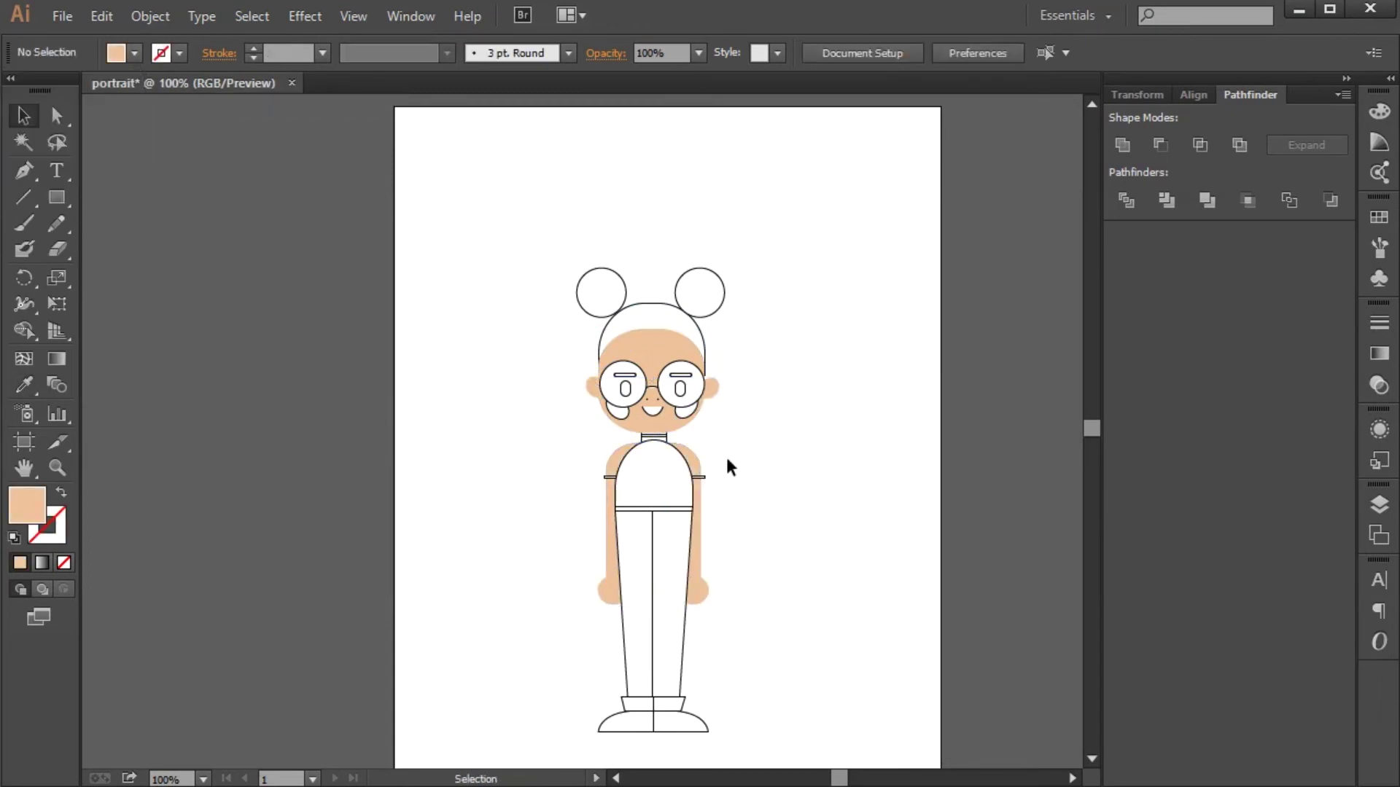
Step: Fill the hair and both buns light grey, with no outline on the buns
left_click(695, 317)
left_click(134, 53)
left_click(42, 159)
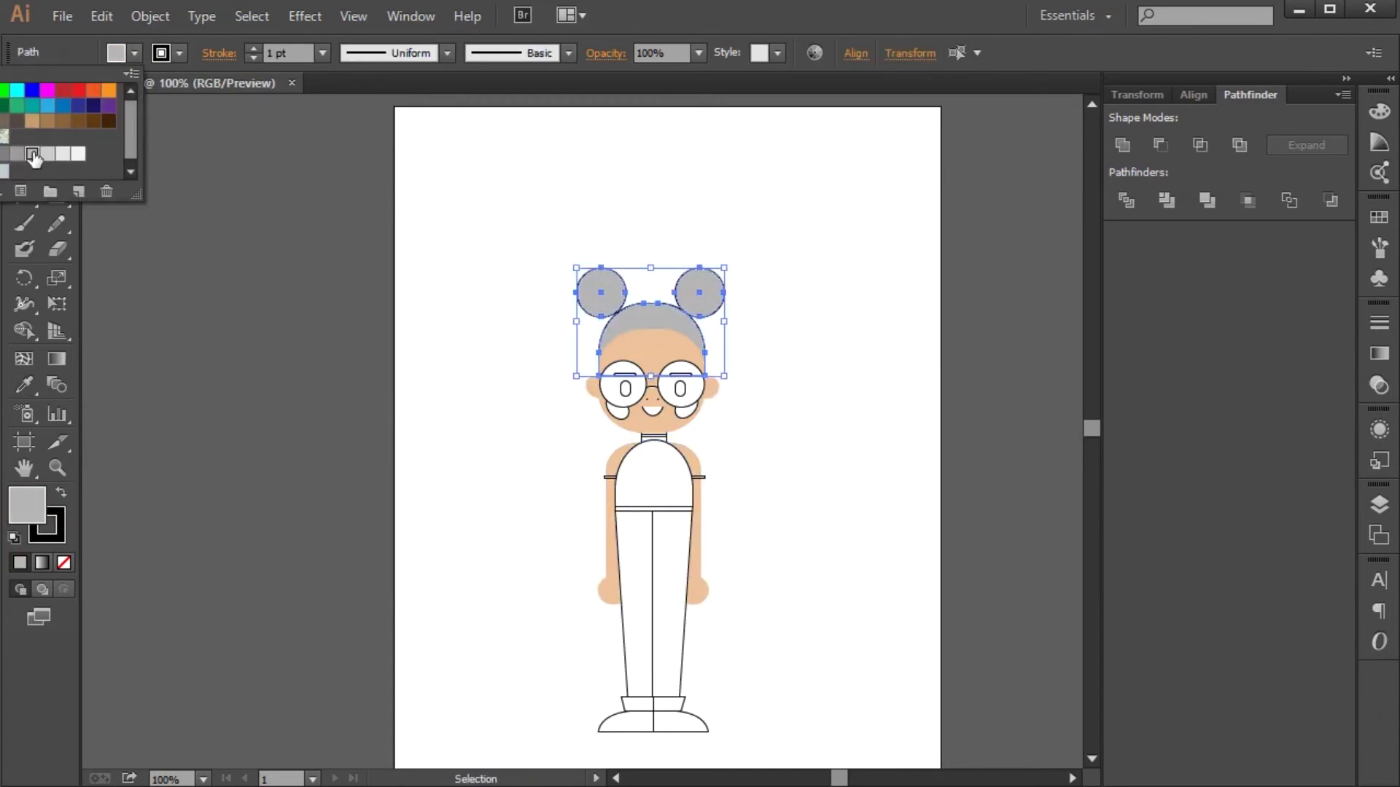
left_click(800, 489)
left_click(601, 292)
left_click(699, 292, "shift")
left_click(178, 53)
Step: Reposition the left bun beside the head and make the glasses bridge unfilled
left_click(9, 84)
key("ctrl+plus")
left_click_drag(468, 256, 471, 256)
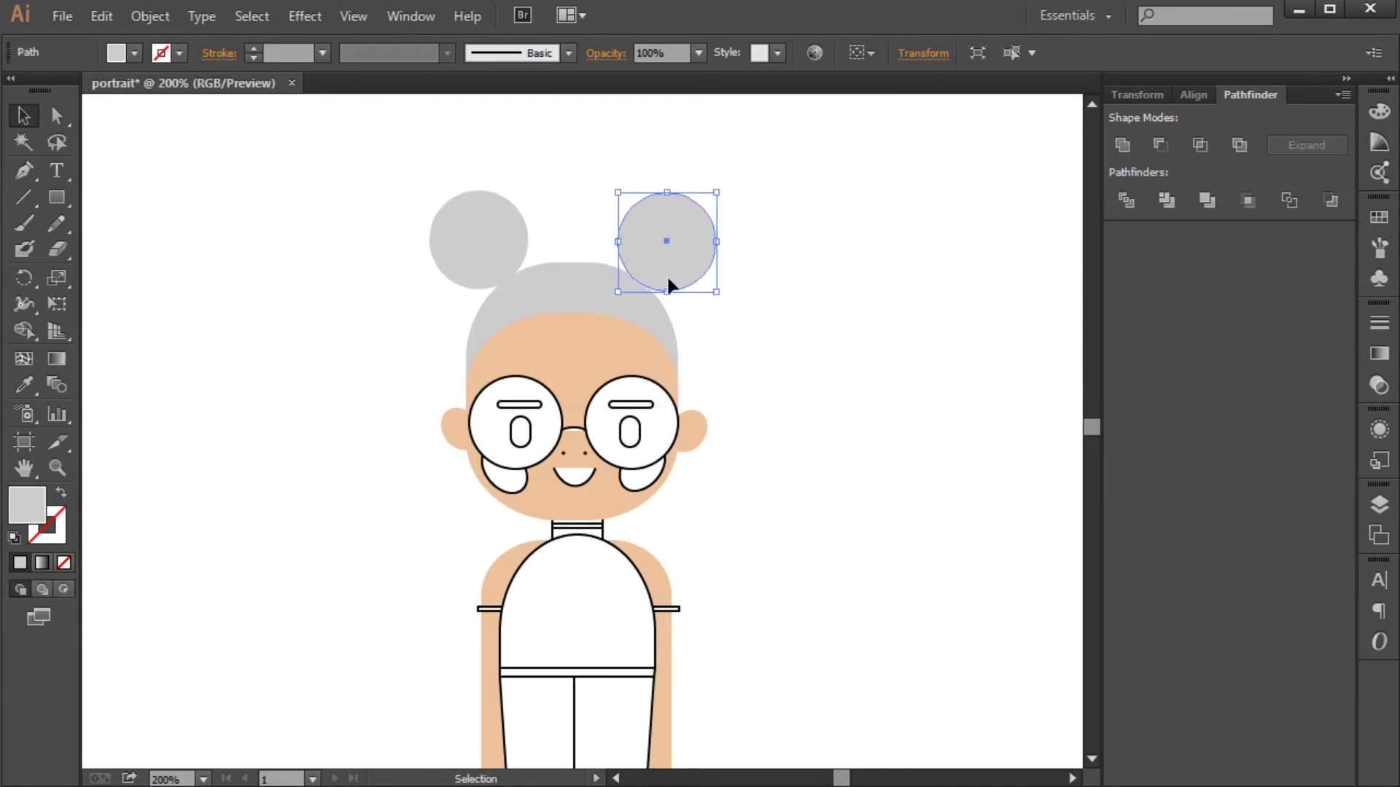
left_click(135, 52)
left_click(9, 84)
Step: Fill both eyebrows and the pupils black
left_click(446, 270)
left_click(740, 269, "shift")
left_click(134, 53)
left_click(38, 84)
left_click(748, 396, "shift")
Step: Save the mouth's red as a new swatch and make the mouth a red outlined smile
left_click(574, 512)
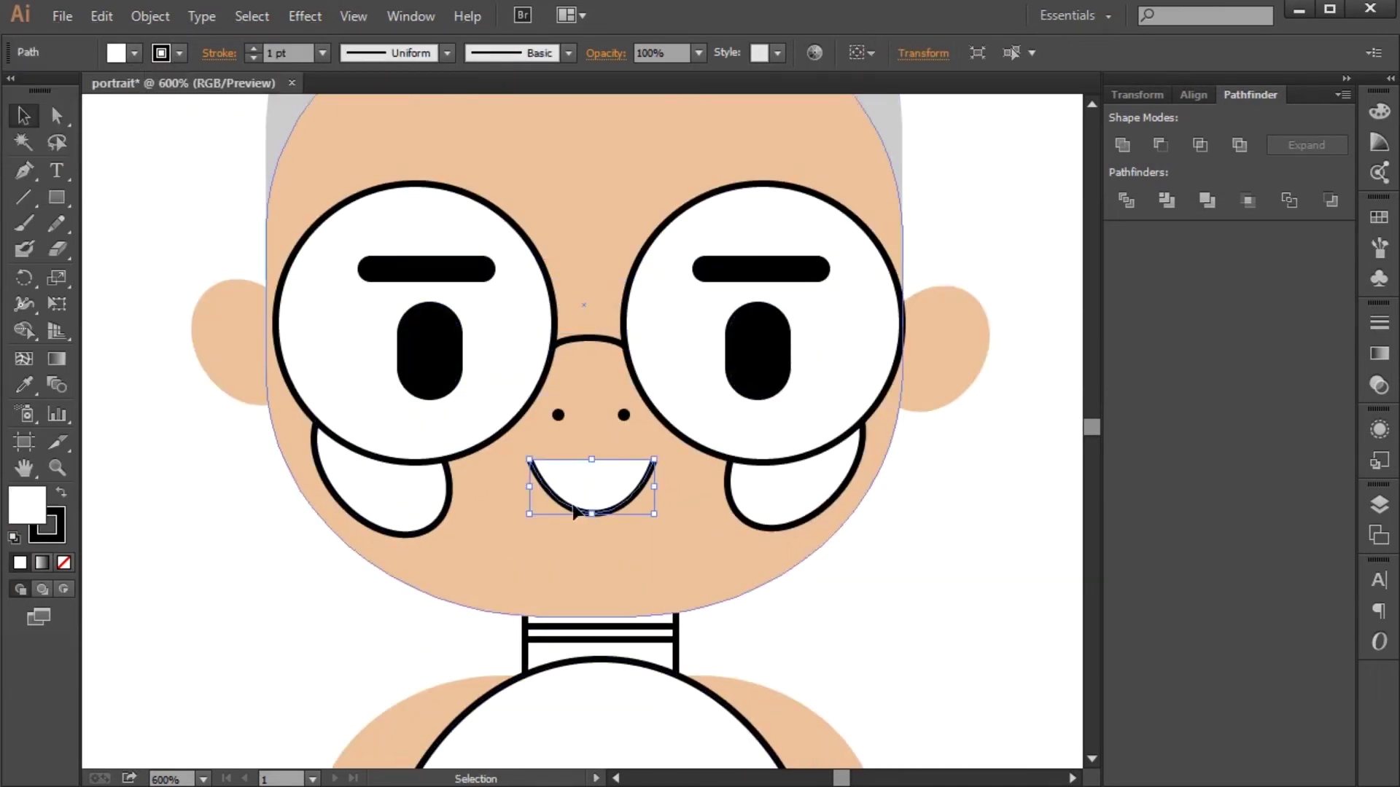
left_click(734, 607)
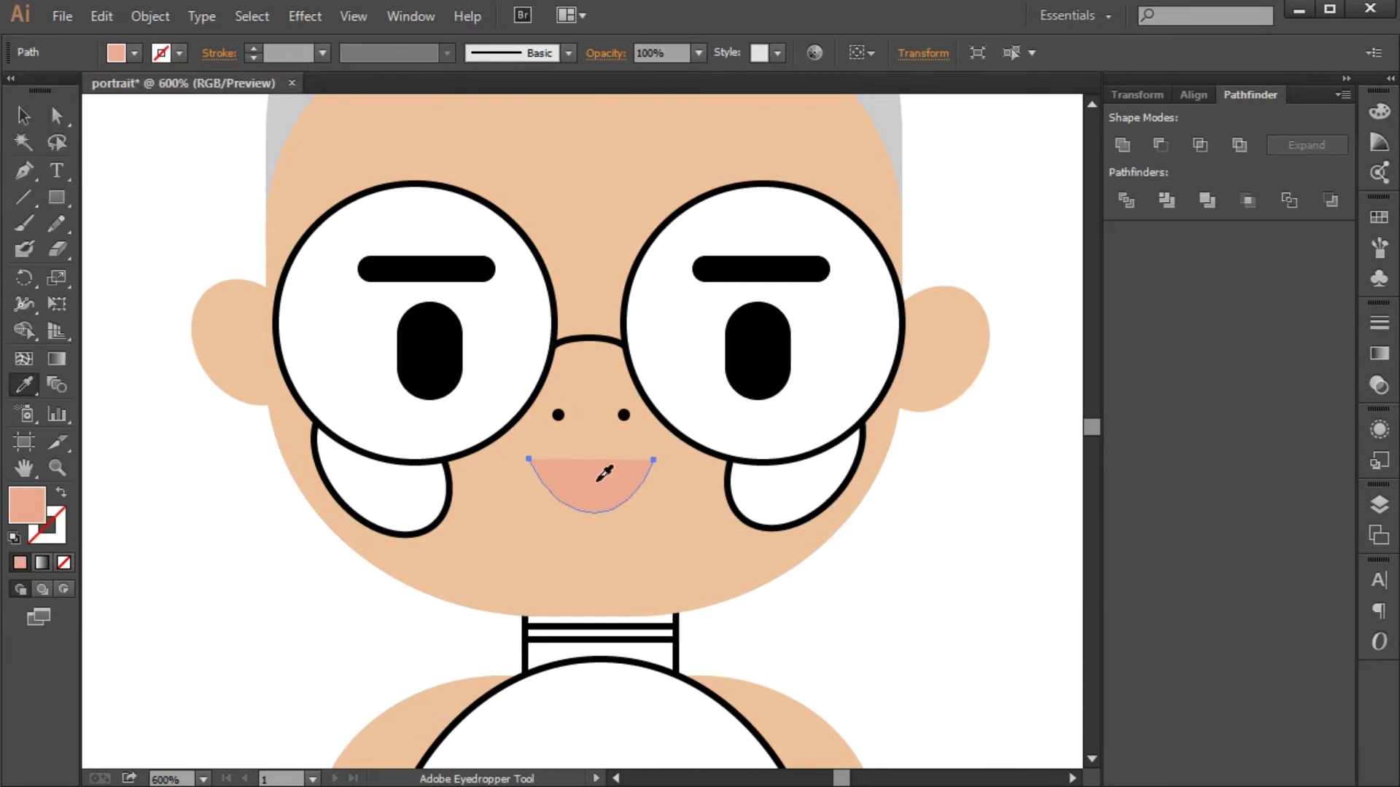
left_click(134, 53)
left_click(9, 84)
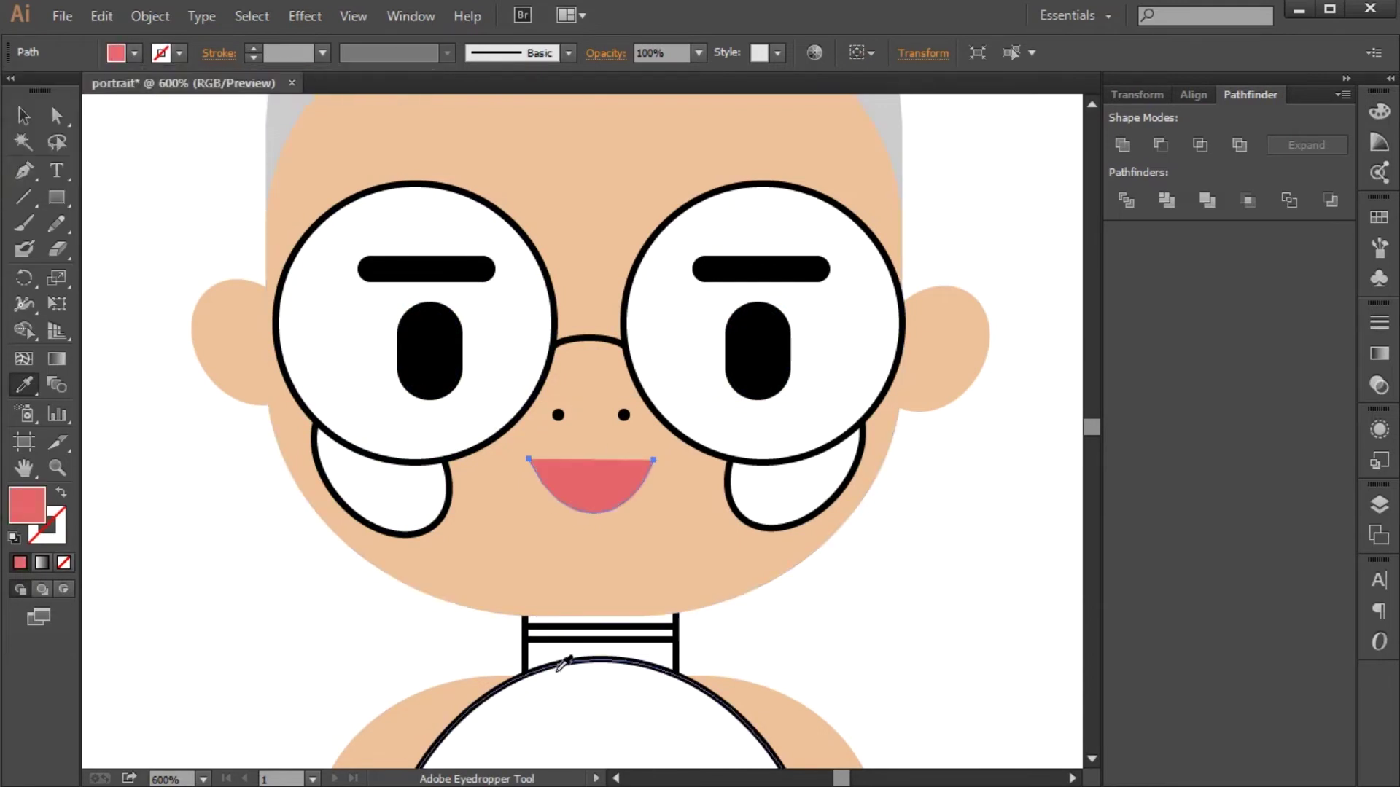
scroll(565, 663, "up", 1)
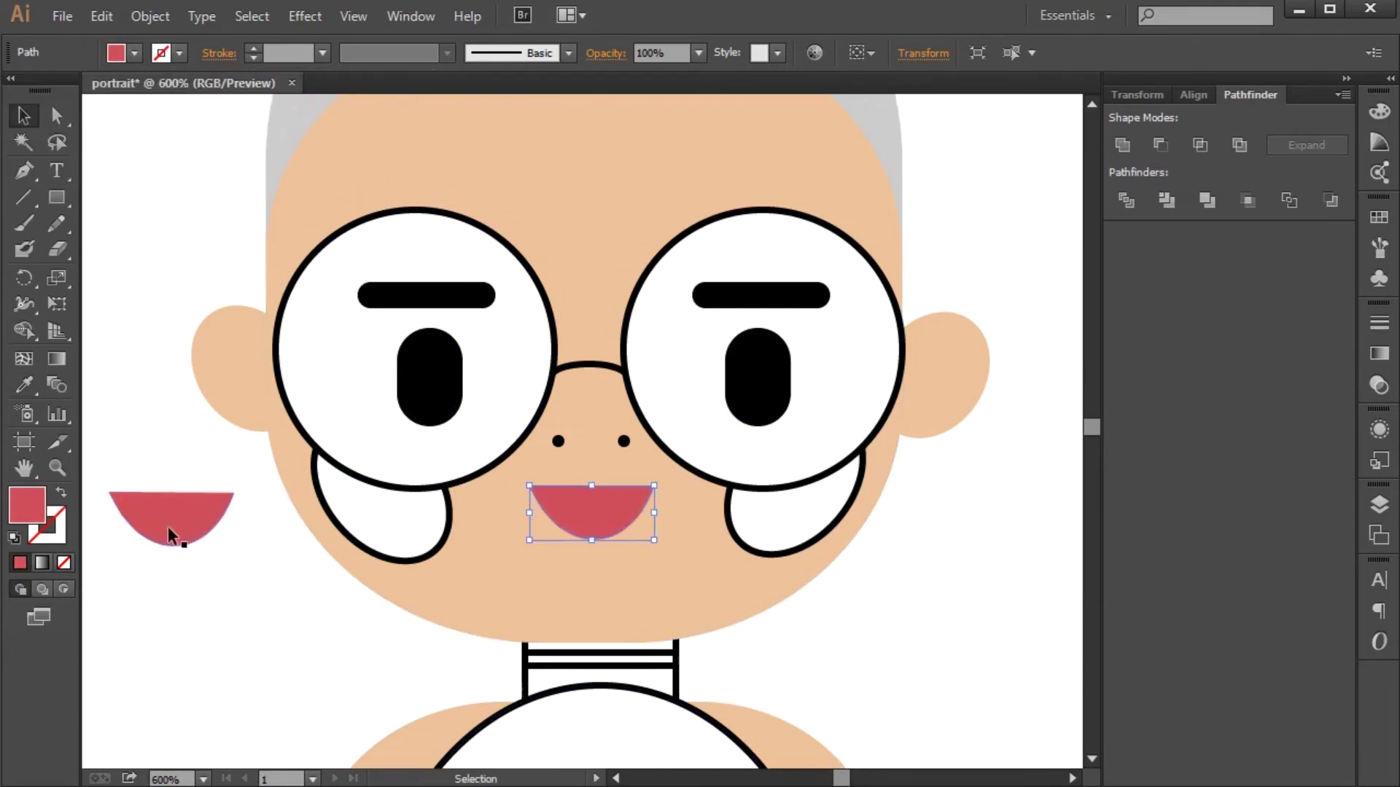
double_click(172, 519)
left_click(134, 53)
left_click(78, 191)
key("Return")
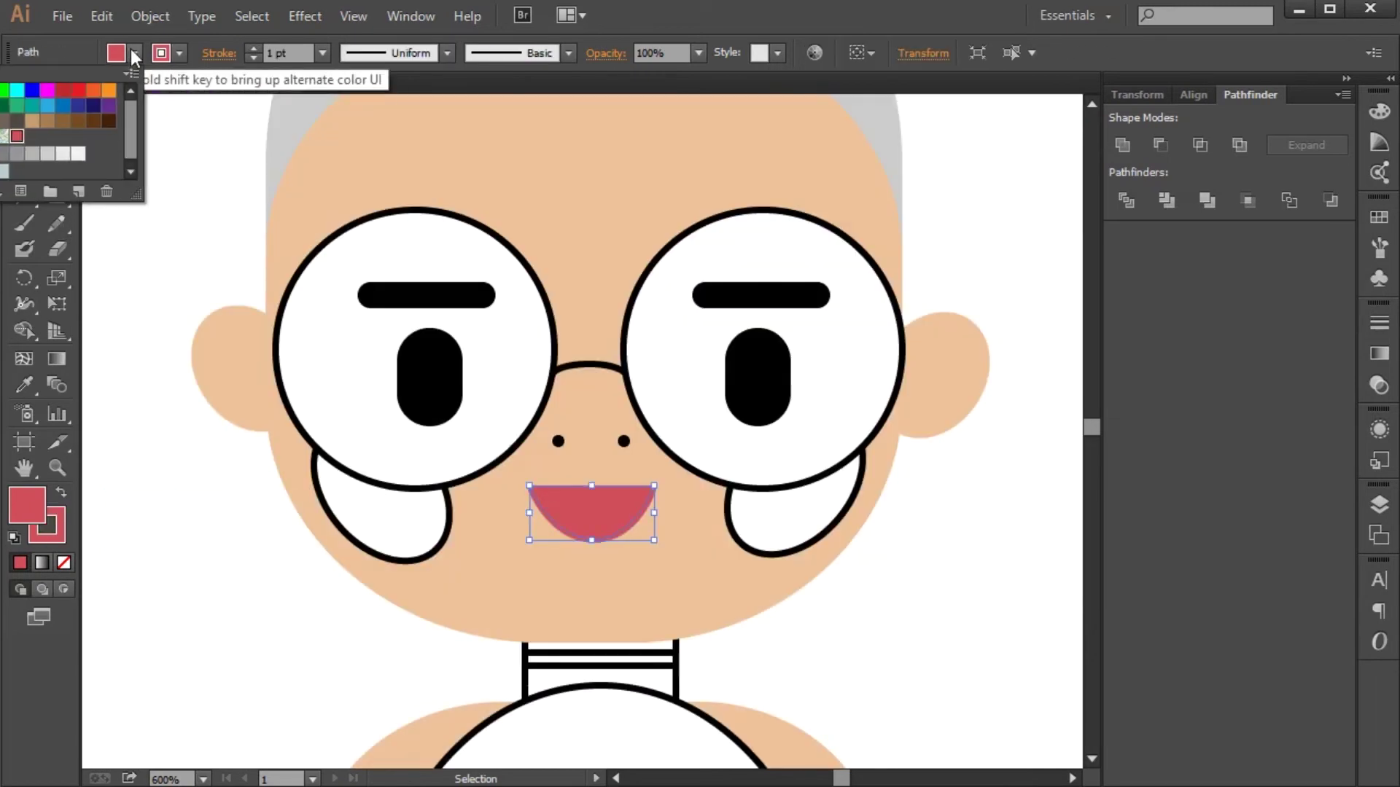
left_click(623, 445)
Step: Colour both cheeks pink and select the neck band for its fill
left_click(459, 507)
left_click(863, 503, "shift")
key("i")
scroll(563, 365, "down", 1)
key("v")
left_click_drag(544, 510, 741, 613)
left_click(134, 52)
Step: Fill the waistband black and both trouser legs dark grey without outlines
key("Escape")
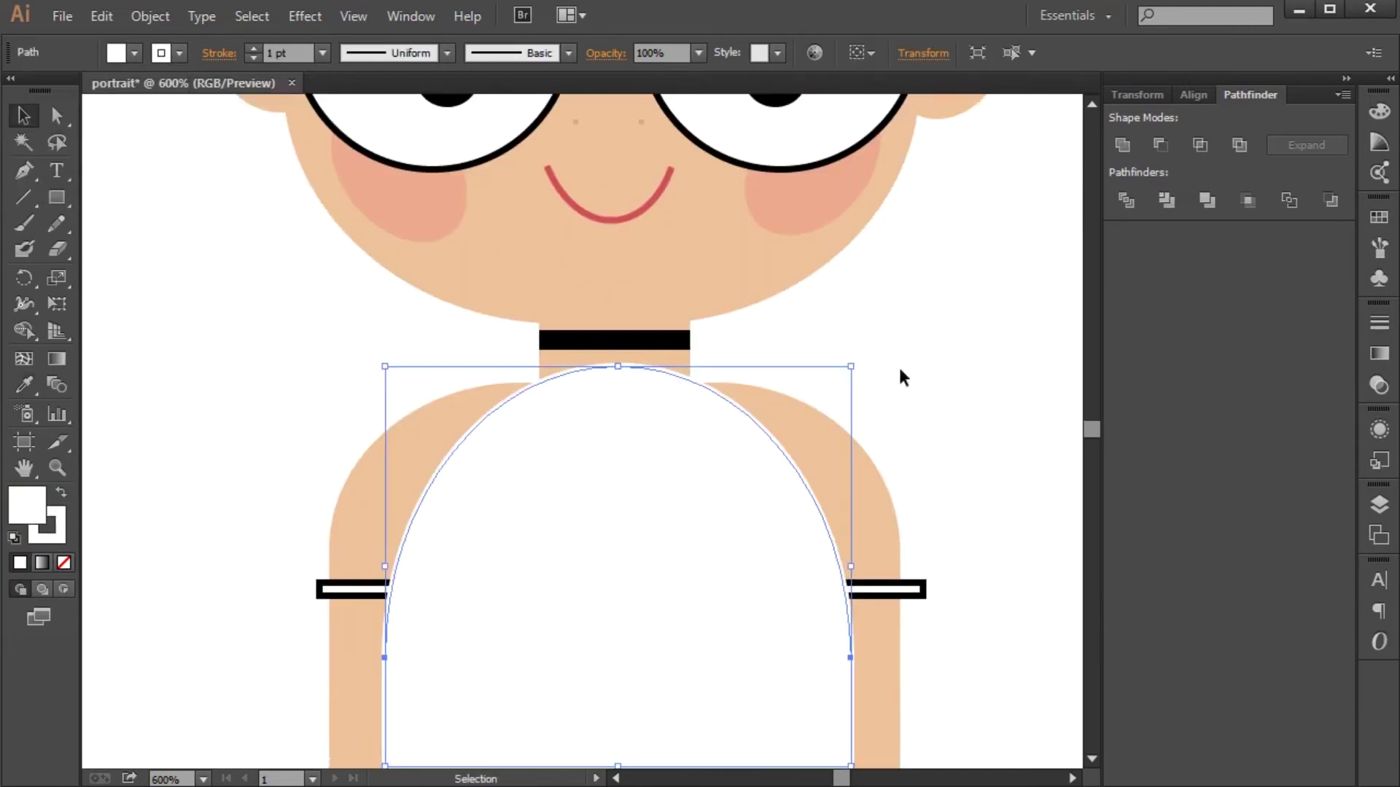
scroll(746, 452, "down", 2)
scroll(693, 460, "down", 2)
key("ctrl+shift+a")
left_click(769, 509)
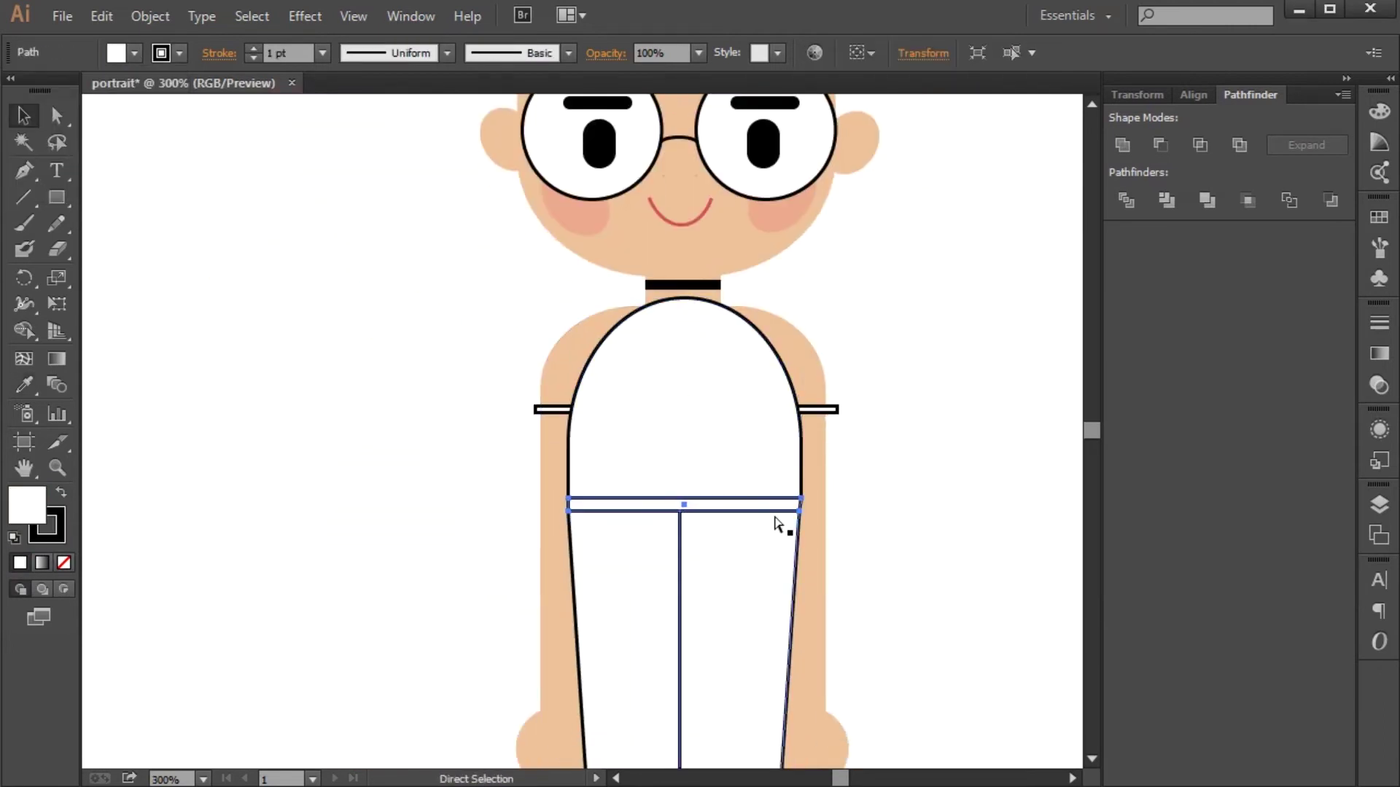
left_click(134, 53)
scroll(876, 480, "down", 2)
left_click(627, 510)
left_click(134, 53)
left_click(17, 153)
left_click(737, 510)
left_click(135, 52)
left_click(16, 154)
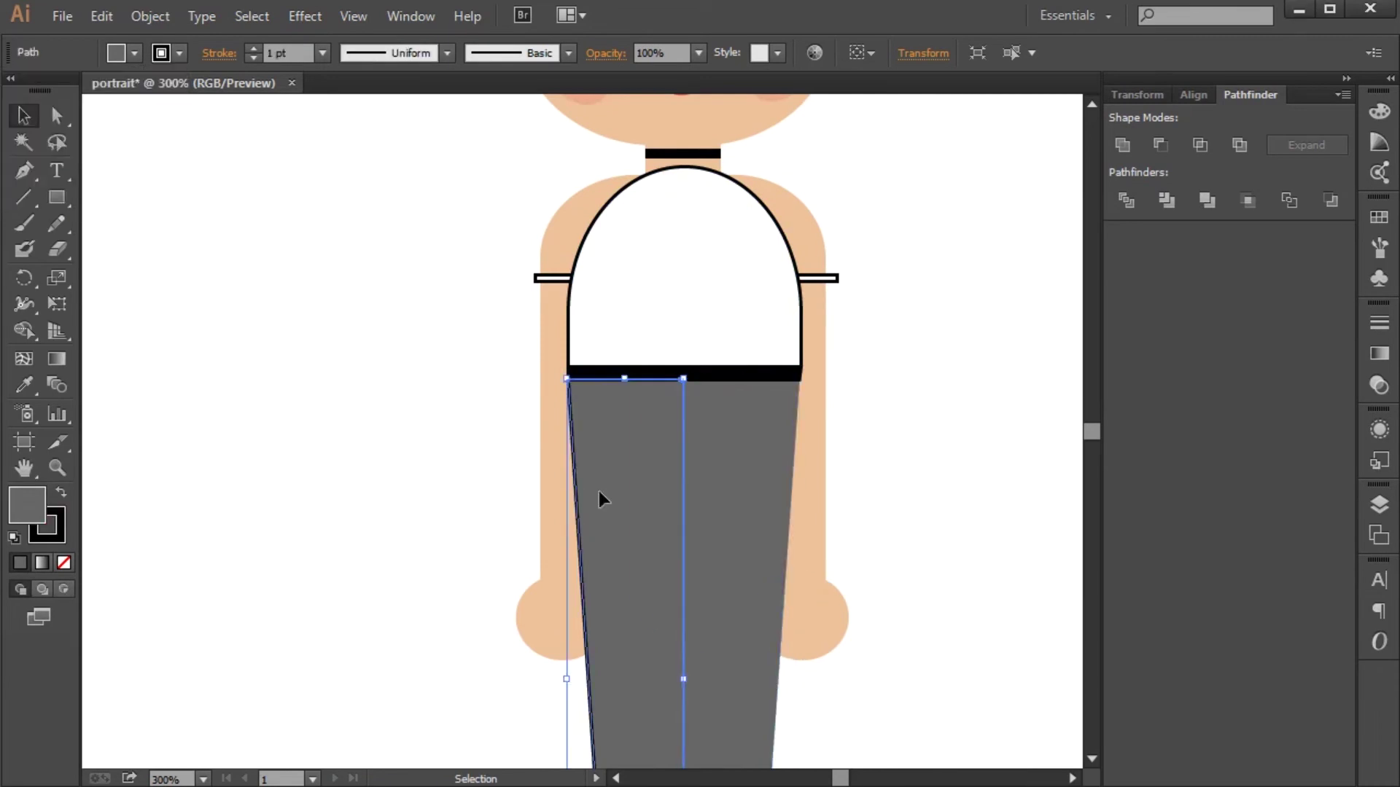
Step: Remove the black outline from the white shirt
key("ctrl+shift+a")
scroll(965, 383, "down", 3)
scroll(738, 312, "up", 2)
scroll(738, 321, "up", 2)
left_click(719, 242)
left_click(178, 52)
left_click(17, 154)
left_click(953, 386)
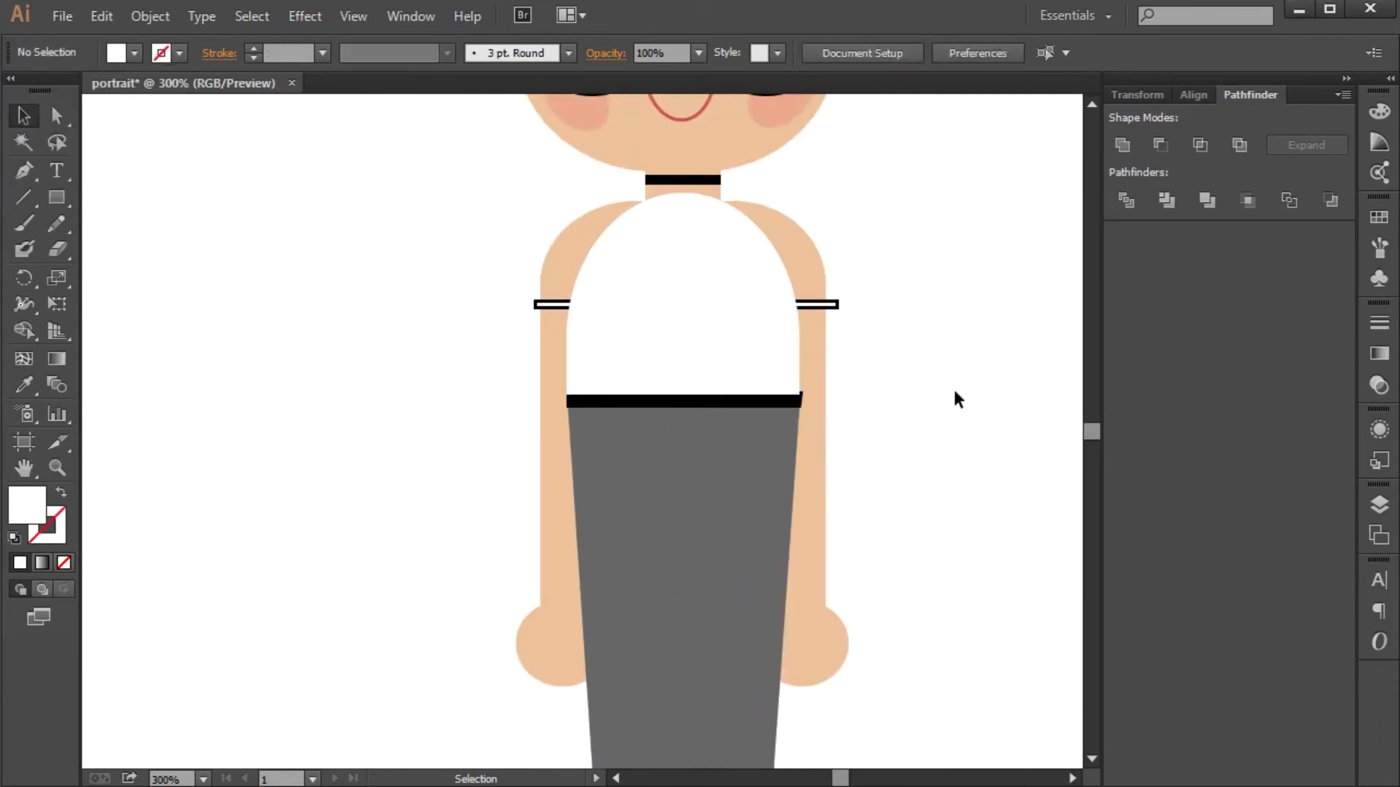
left_click(723, 401)
Step: Nudge the waistband's top-right corner point to meet the arm
scroll(820, 416, "up", 2)
key("a")
left_click(924, 425)
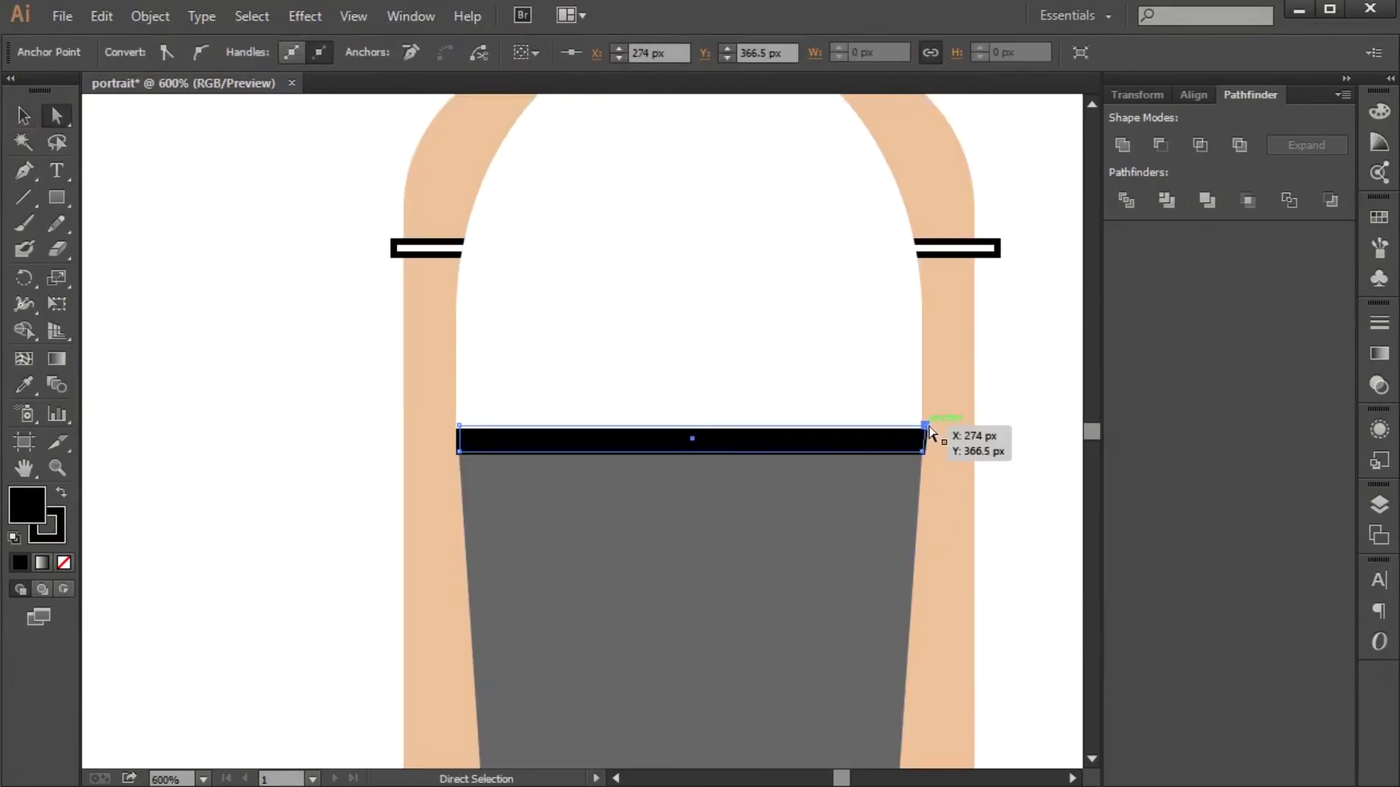
scroll(934, 481, "up", 1)
left_click_drag(926, 479, 922, 483)
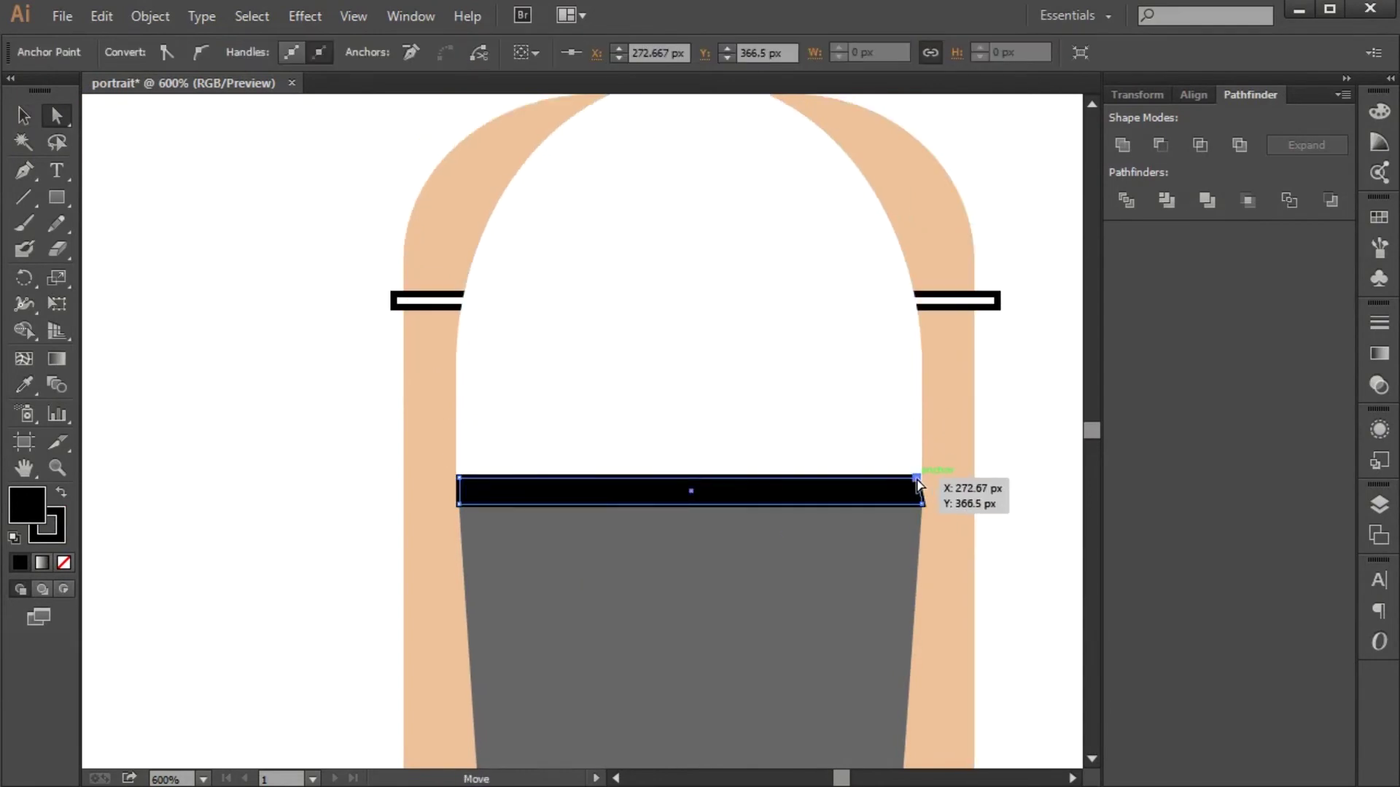
scroll(448, 646, "up", 3)
scroll(943, 535, "down", 5)
scroll(865, 365, "down", 3)
Step: Fill the trouser cuff light grey with no outline and the shoe red
left_click(721, 671)
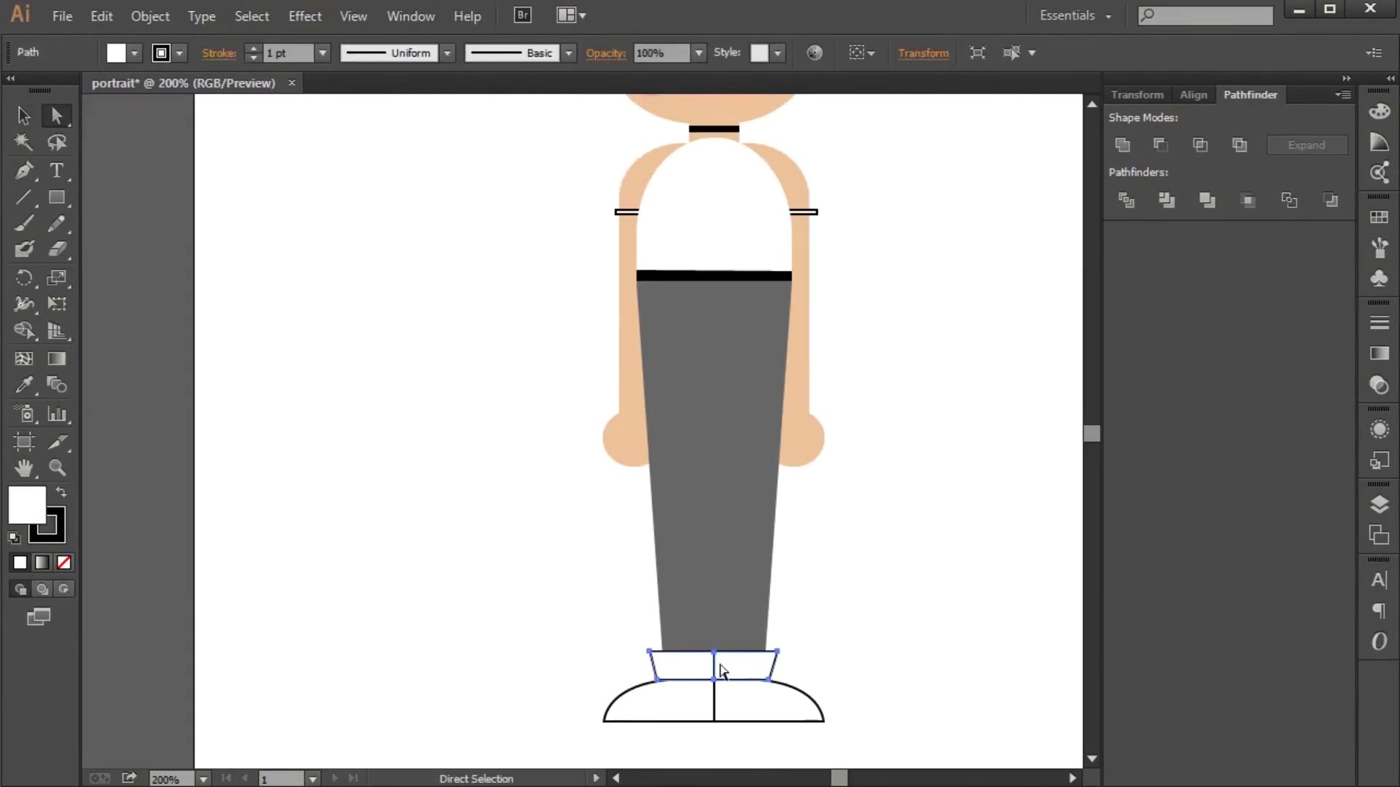
left_click(752, 681)
left_click(116, 53)
left_click(44, 95)
left_click(123, 57)
left_click(54, 76)
left_click(715, 667)
left_click(161, 53)
left_click(11, 77)
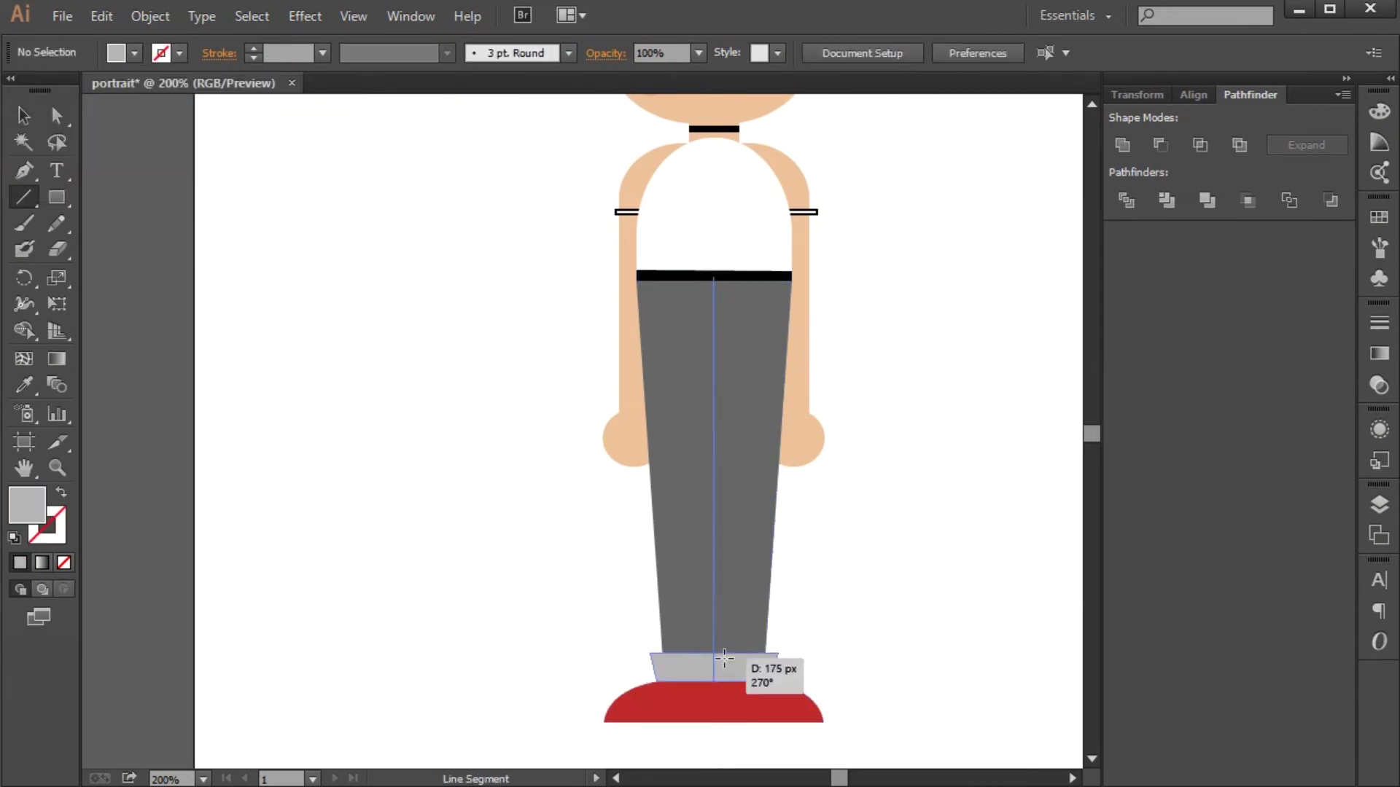
Step: Draw a black unfilled crease line down the trousers from waist to cuff
left_click_drag(724, 658, 724, 658)
left_click(179, 53)
left_click(33, 76)
key("v")
left_click(815, 663)
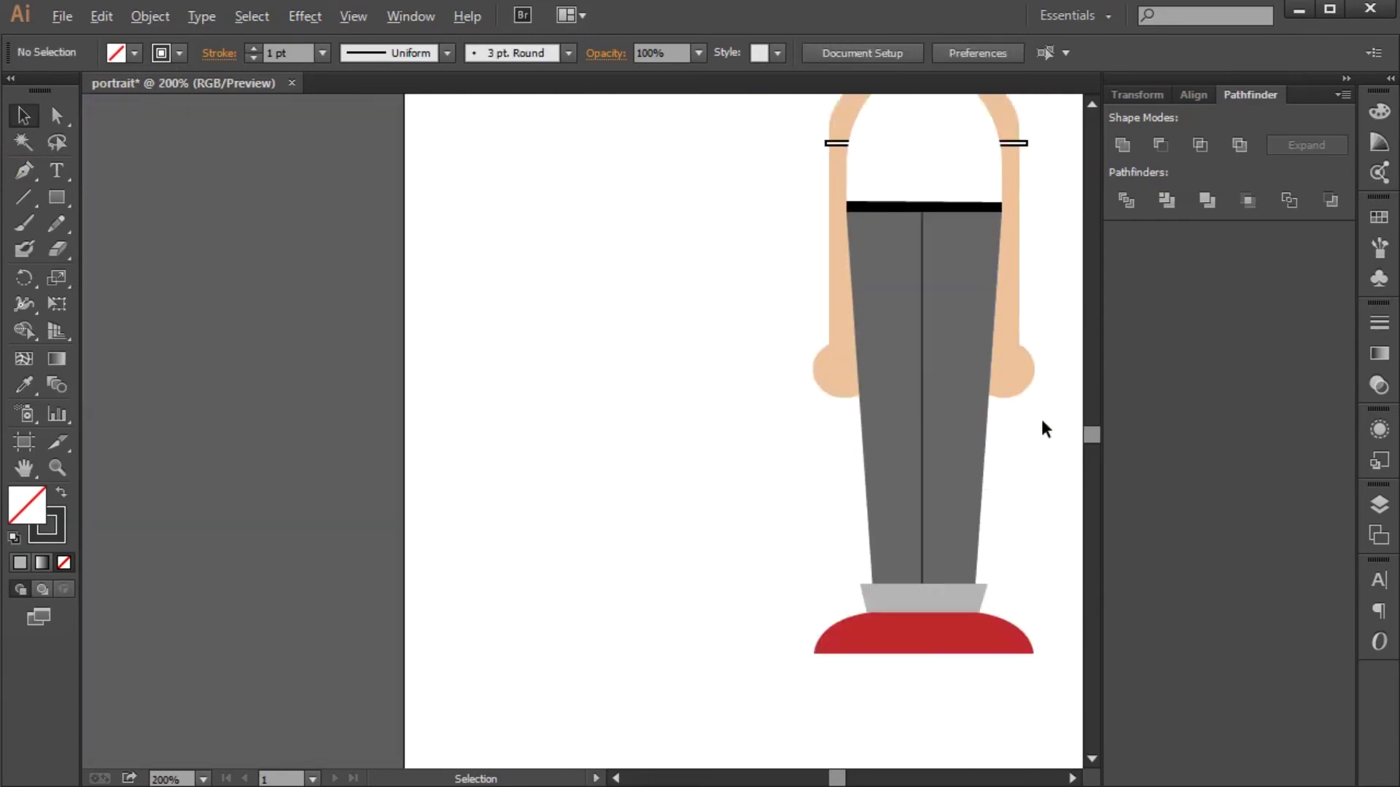
scroll(1045, 430, "up", 3)
left_click(527, 557)
left_click(135, 52)
Step: Draw a vertical dark red line down the shoe and check the red swatch settings
key("backslash")
left_click_drag(538, 619, 538, 744)
key("v")
left_click(134, 53)
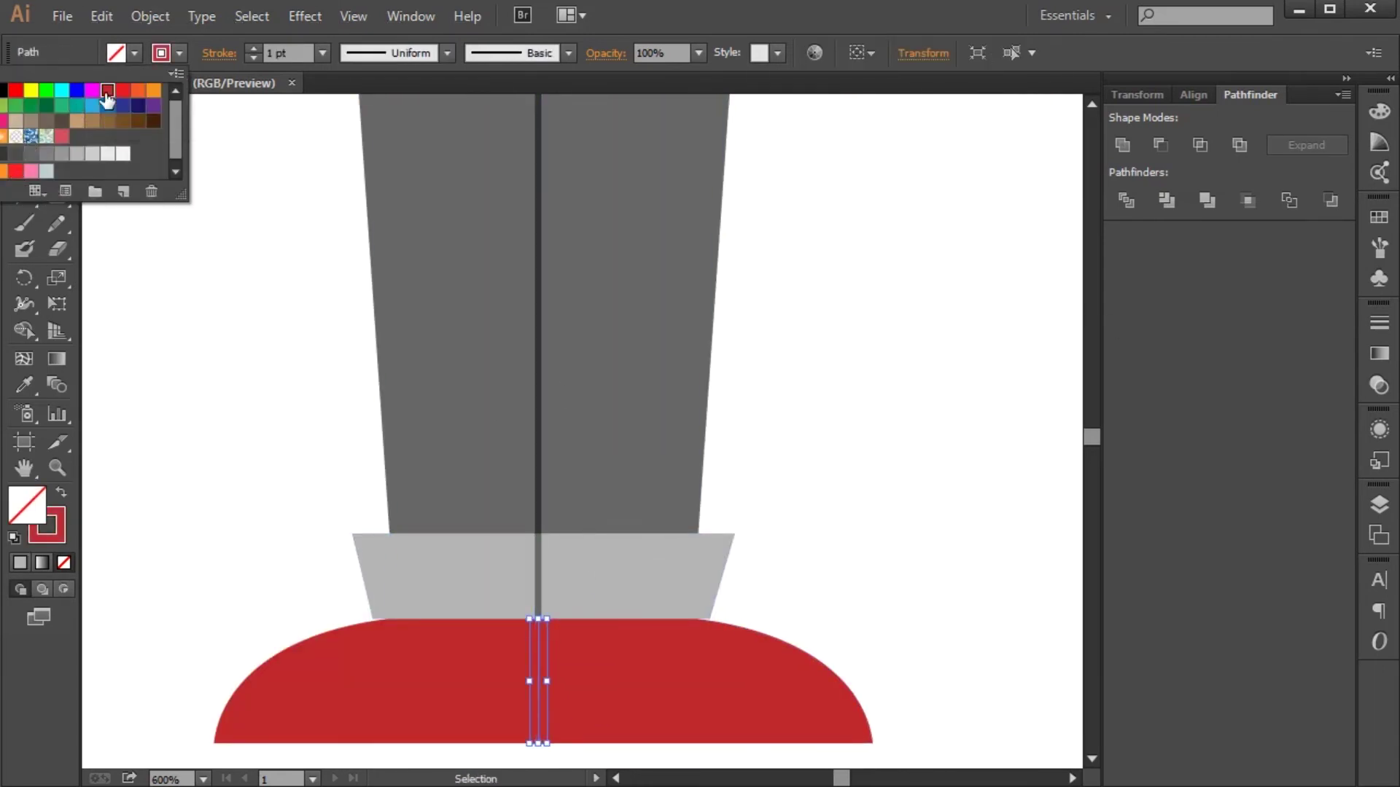
double_click(27, 505)
key("Return")
left_click(134, 53)
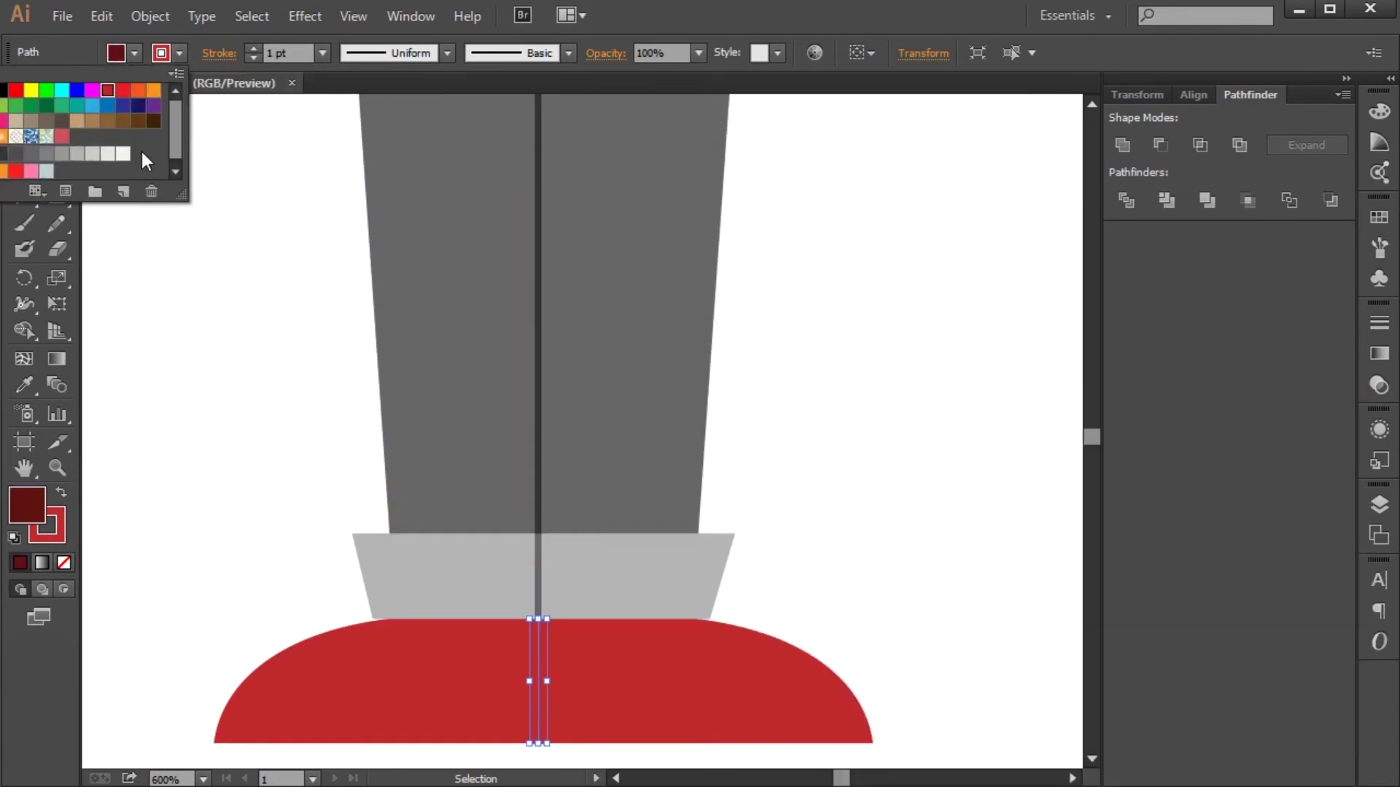
double_click(62, 136)
left_click(696, 541)
Step: Reset to default colours and draw a rectangle covering the whole artboard figure
key("ctrl+1")
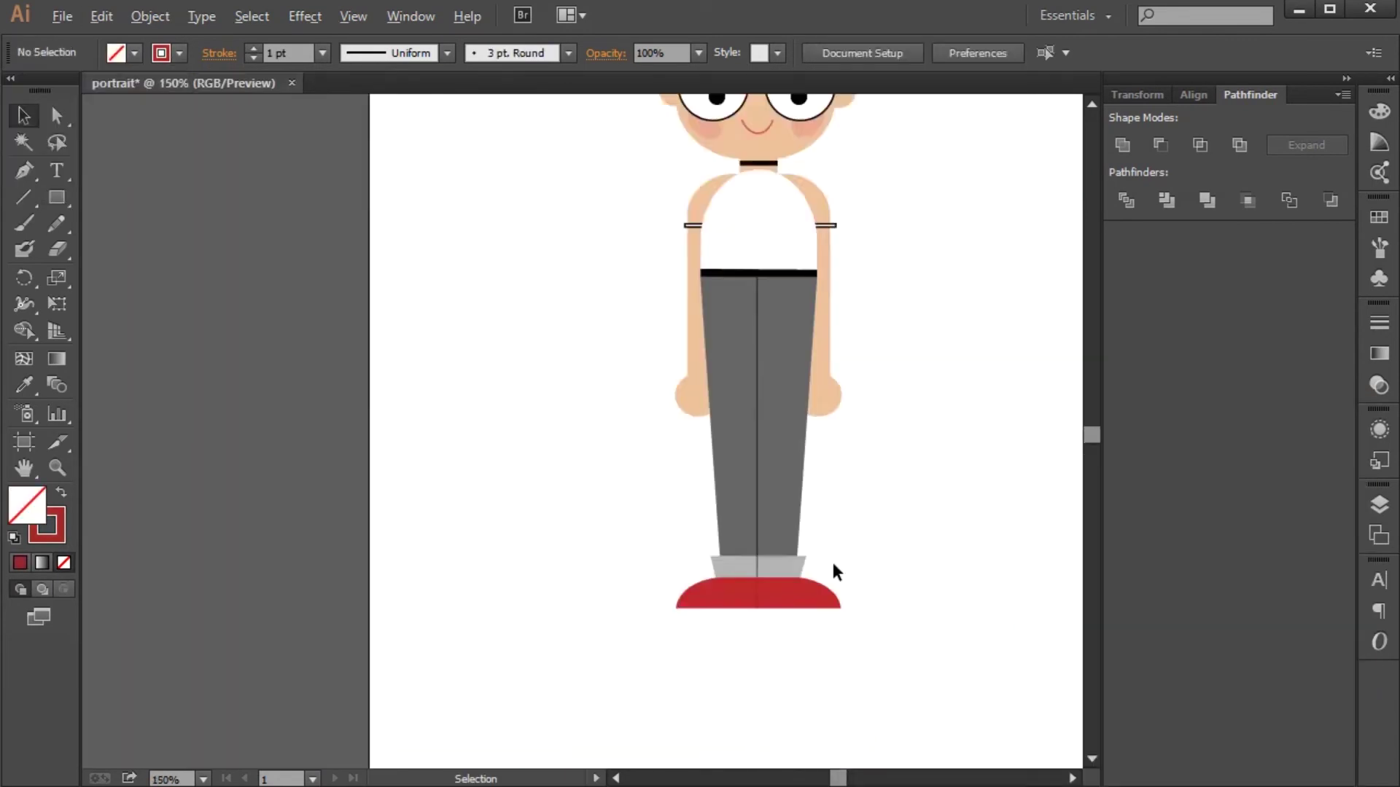
key("d")
key("m")
left_click_drag(442, 167, 815, 748)
Step: Send the rectangle behind the girl, remove its outline and fill it pink-red
key("ctrl+shift+bracketleft")
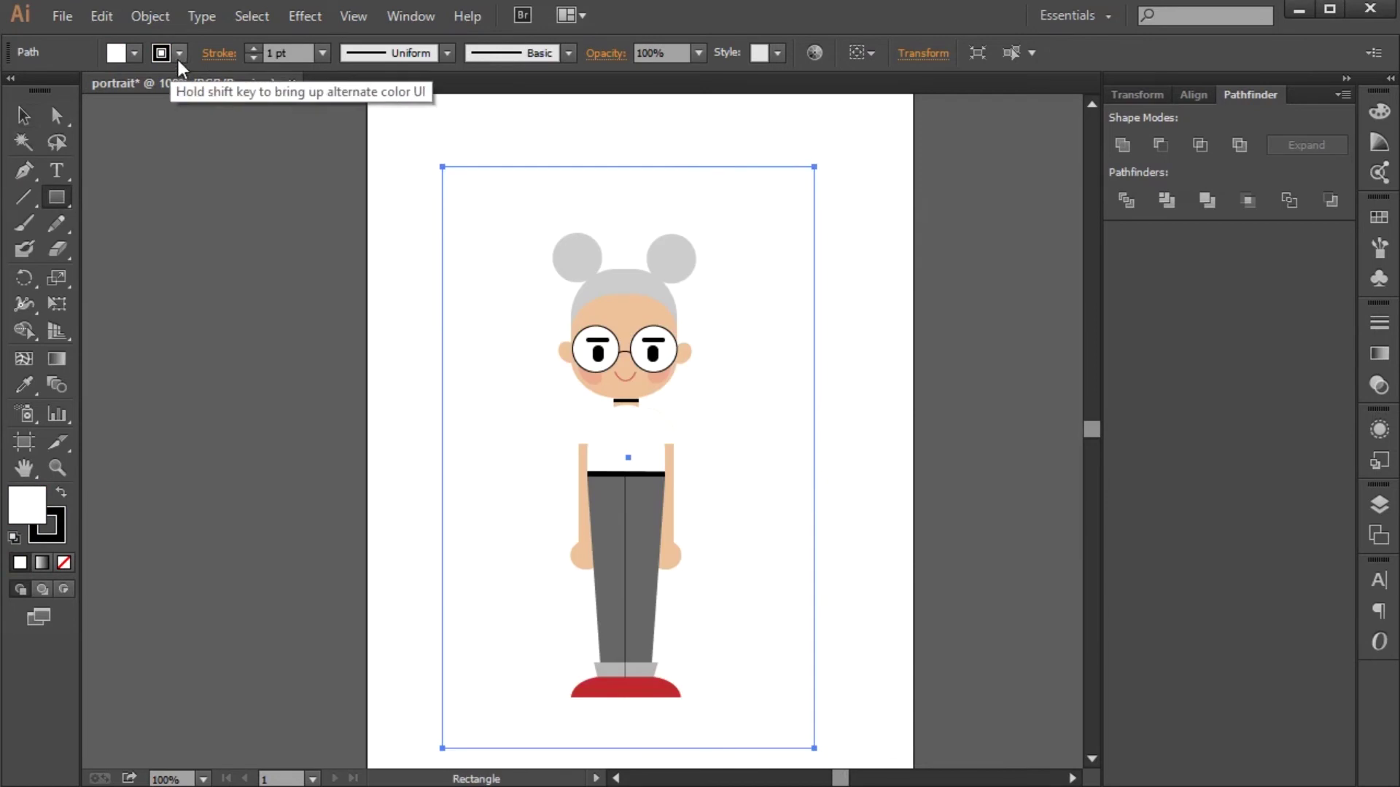
left_click(179, 53)
left_click(10, 73)
left_click(135, 53)
left_click(62, 137)
left_click(882, 351)
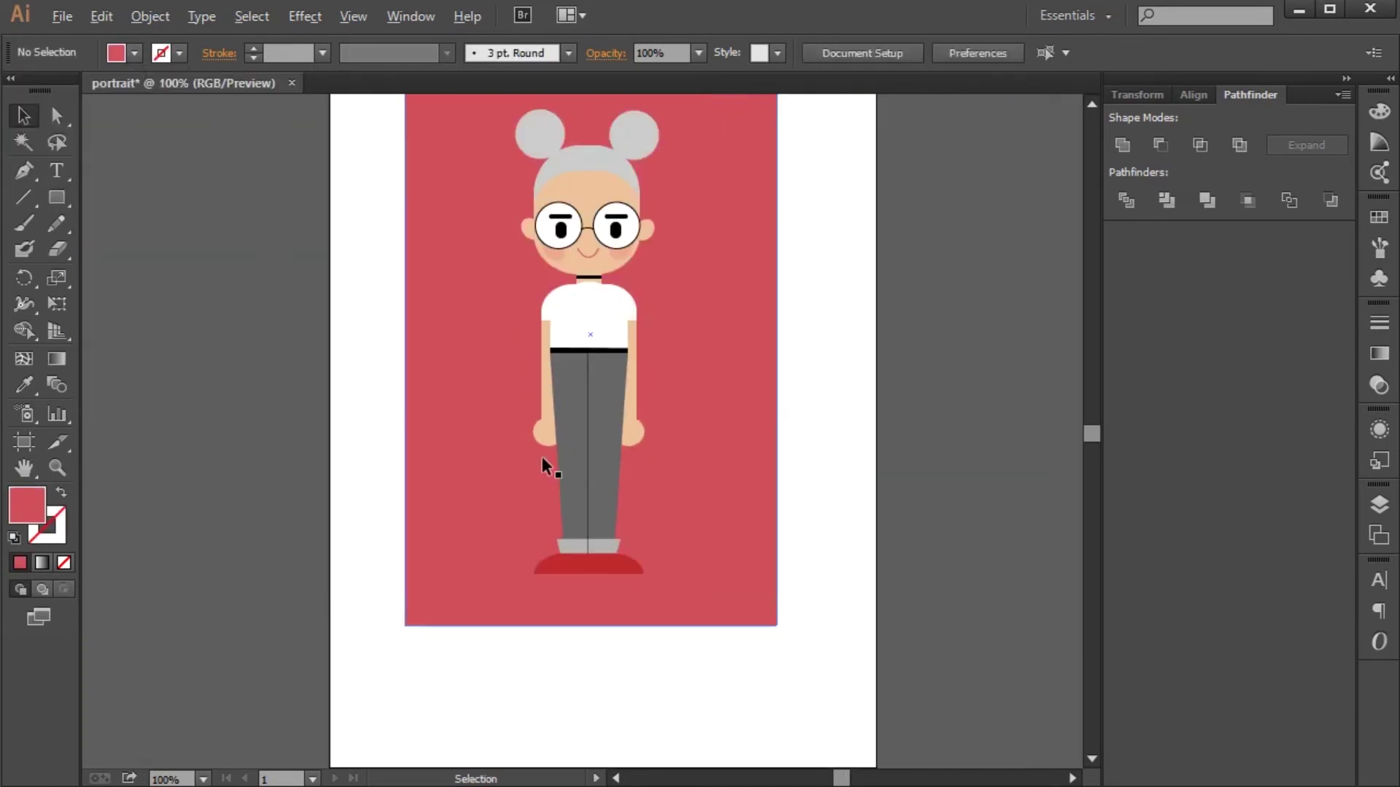
Step: Draw an oval across the bottom of the neck, undoing a misplaced move
scroll(541, 456, "up", 10)
key("l")
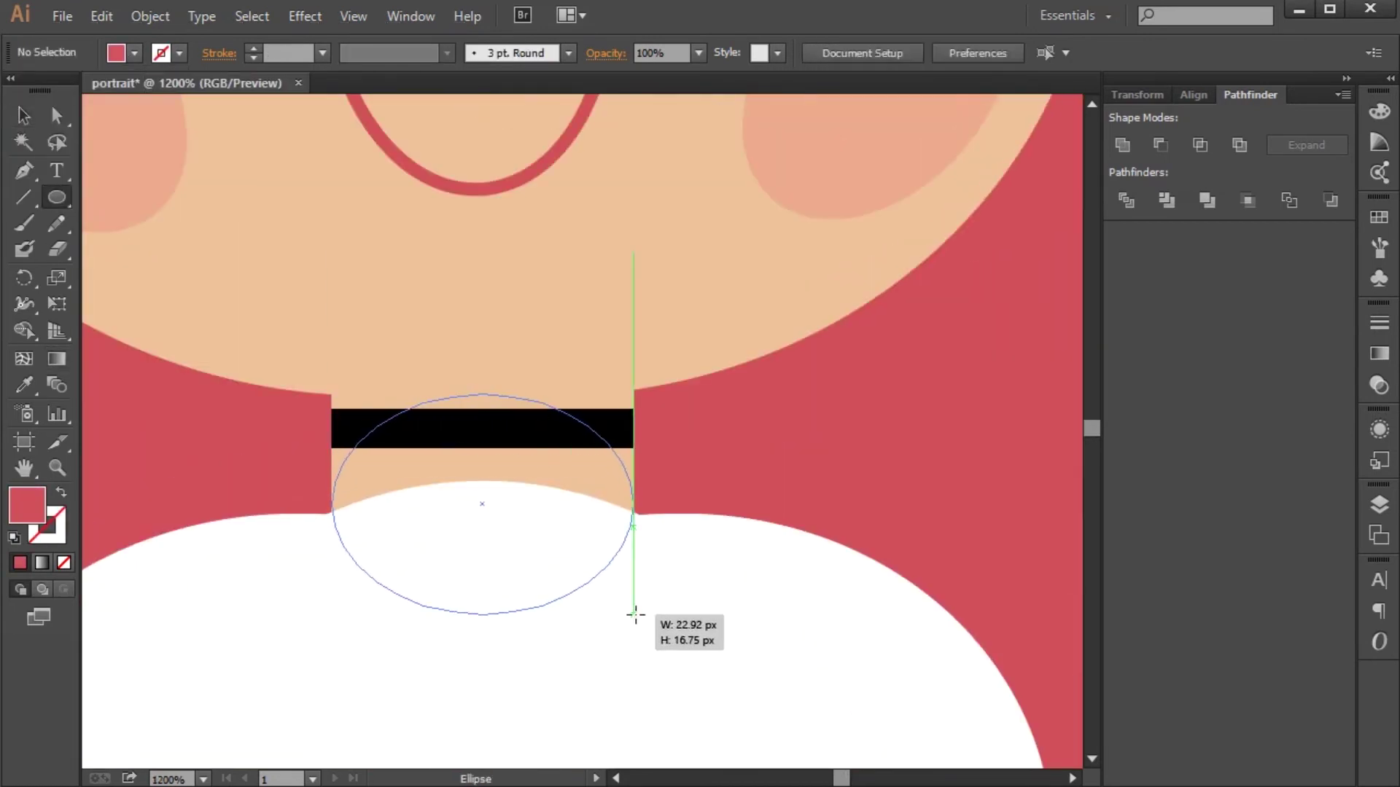
left_click_drag(578, 595, 634, 616)
key("v")
left_click(334, 464, "shift")
left_click(1123, 144)
left_click_drag(630, 375, 474, 369)
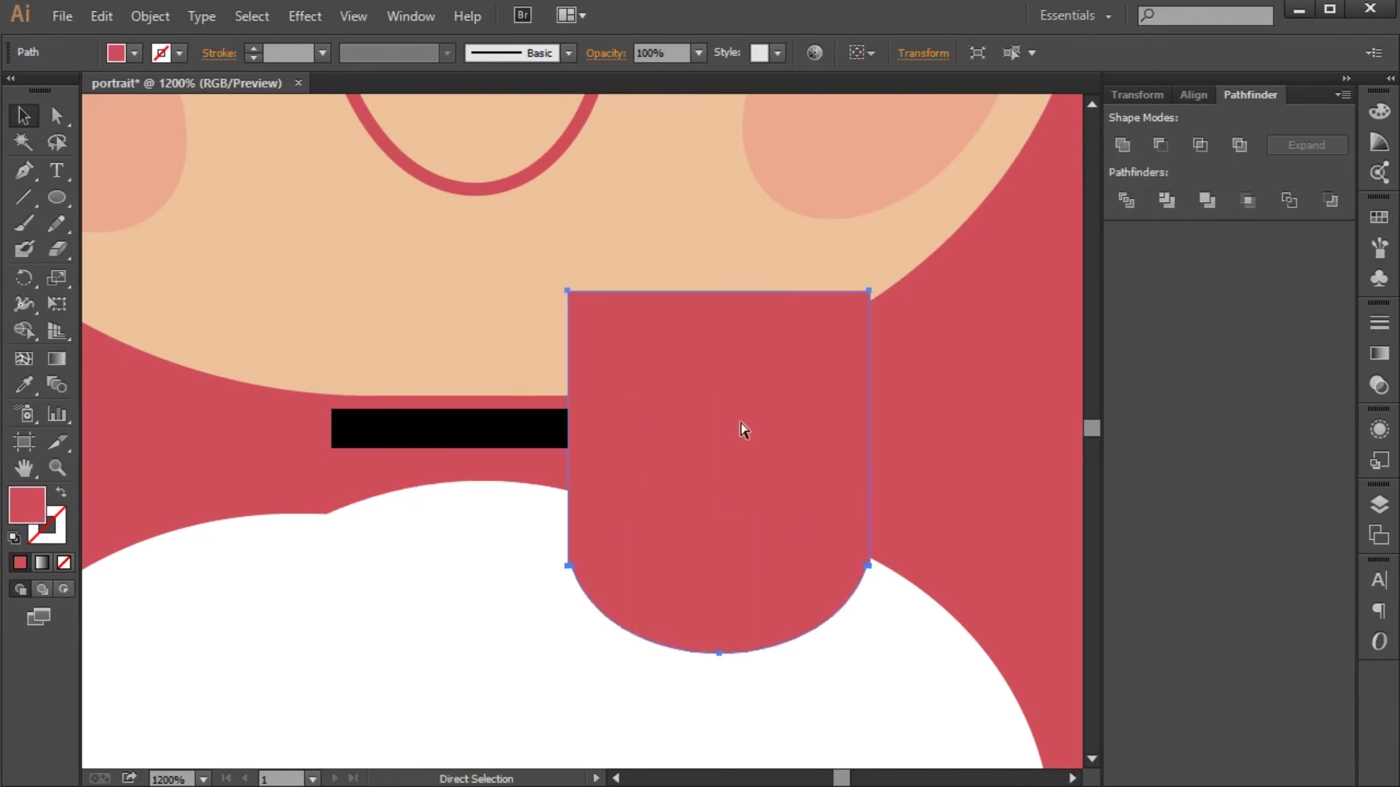
key("ctrl+z")
key("ctrl+plus")
double_click(230, 444)
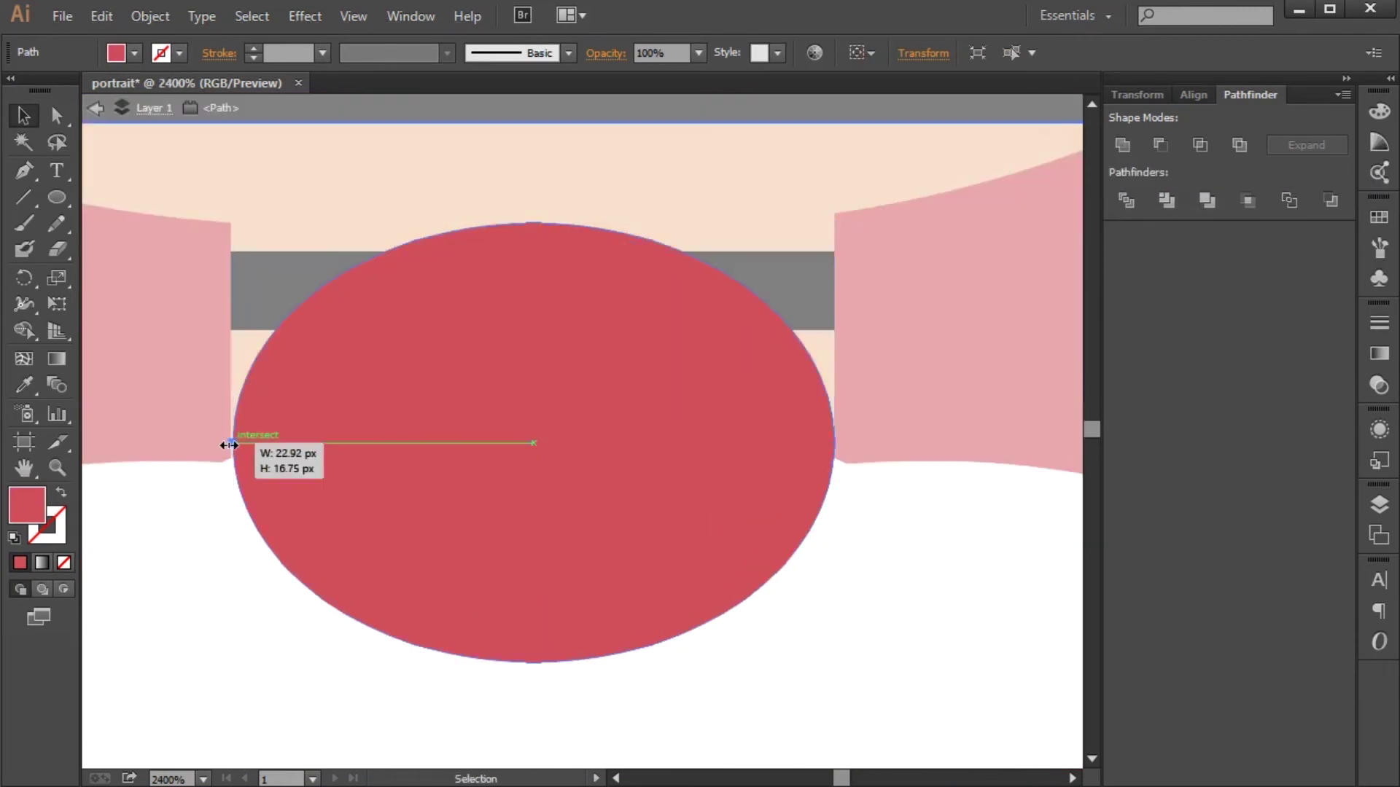
key("Escape")
scroll(457, 624, "up", 3)
scroll(634, 544, "down", 3)
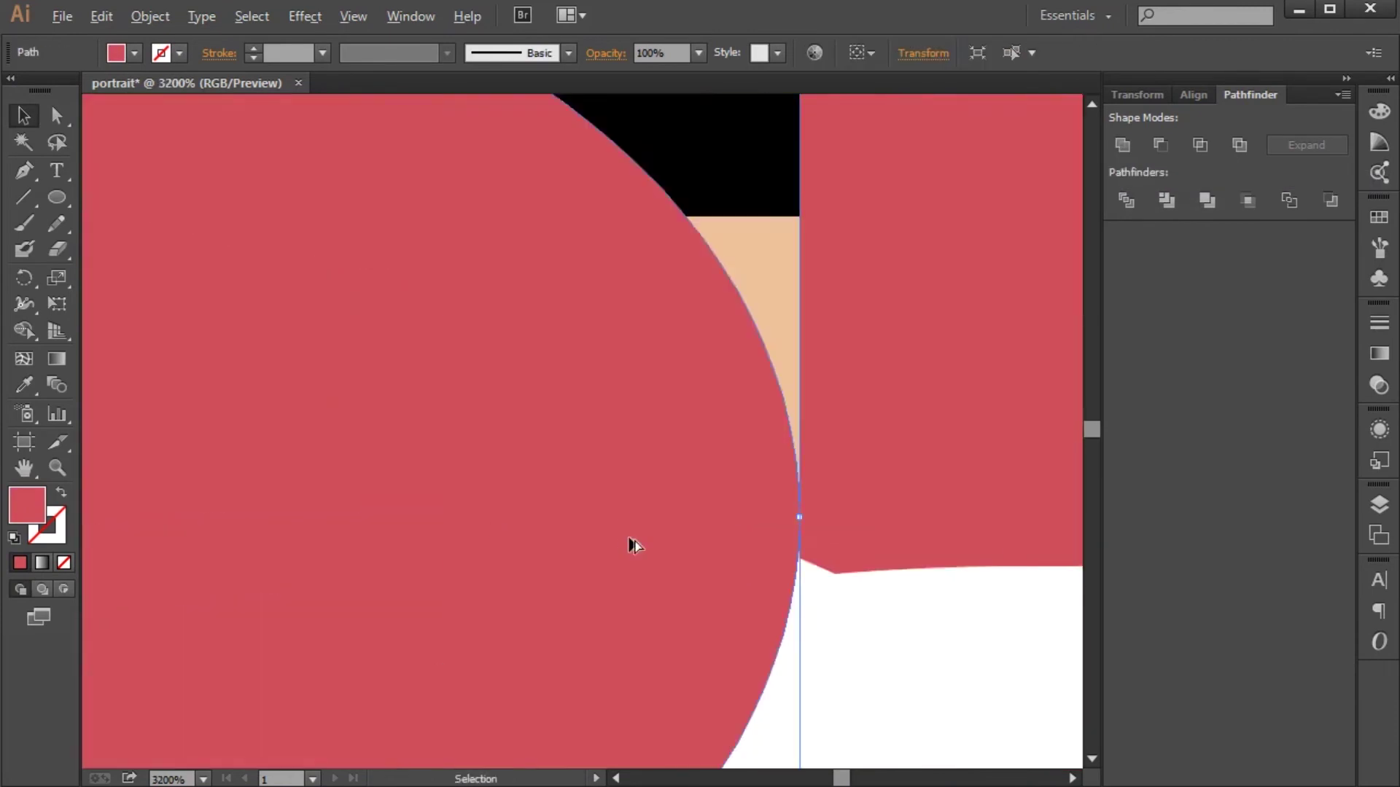
Step: Colour the neck oval peach skin tone and place it behind the choker and shirt
left_click(285, 502)
key("i")
left_click(731, 203)
left_click(564, 412)
key("ctrl+shift+bracketleft")
Step: Nudge the choker band's left corner up and start a diagonal line down from it
key("v")
left_click(556, 421)
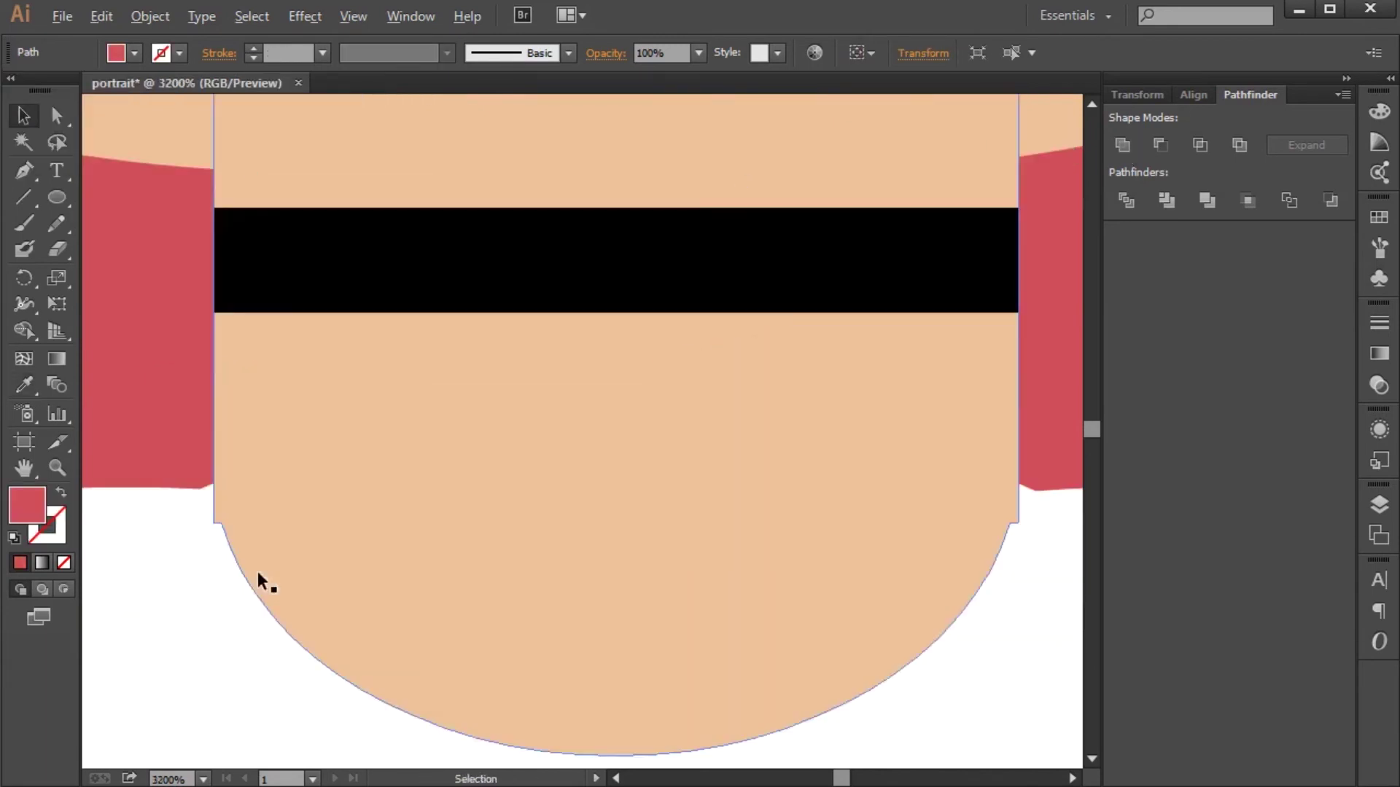
mouse_move(132, 394)
left_mouse_down()
mouse_move(132, 343)
mouse_move(733, 390)
left_mouse_up()
key("ctrl+minus")
key("ctrl+minus")
key("ctrl+minus")
key("backslash")
left_click_drag(446, 397, 581, 600)
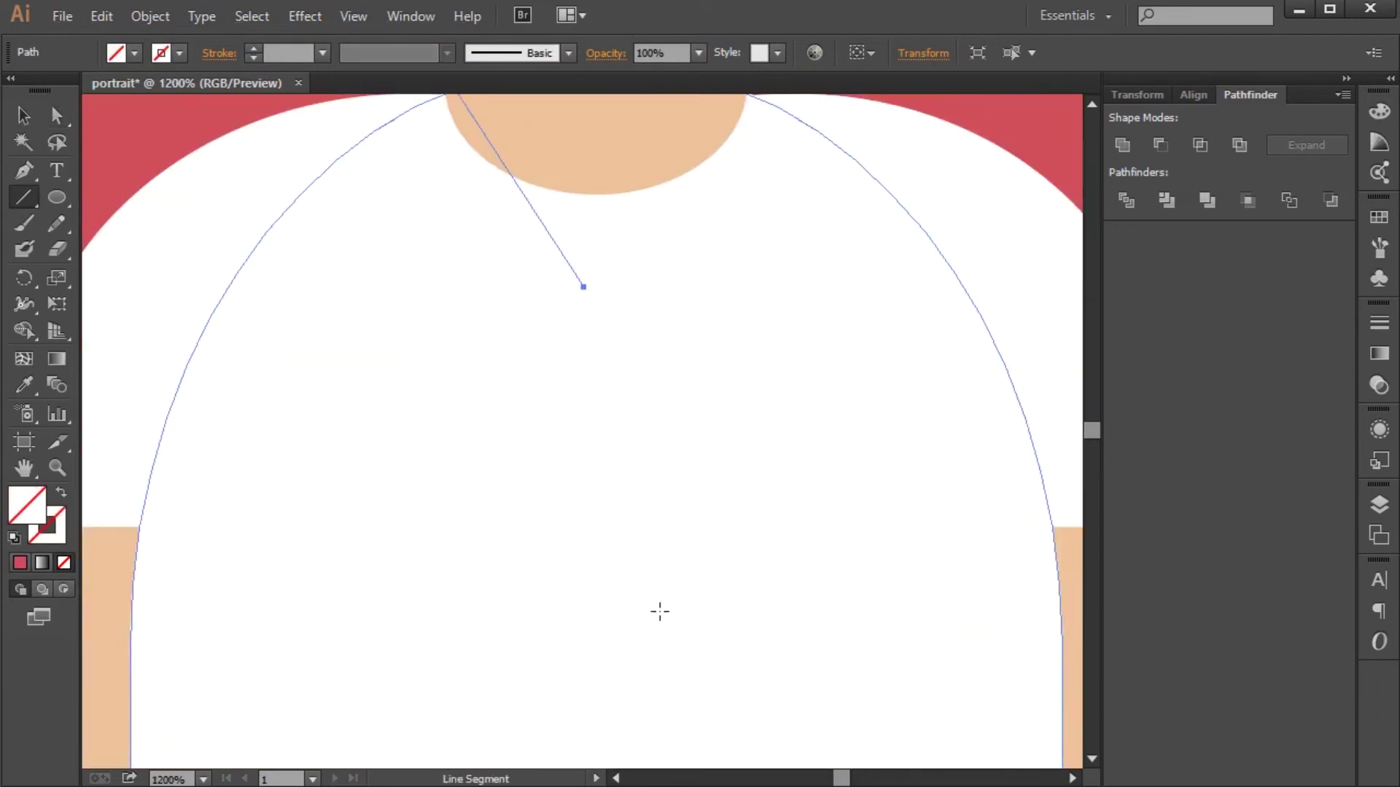
Step: Give the drawn line a thin black 0.5 pt stroke
left_click(179, 52)
left_click(322, 52)
left_click(350, 82)
Step: Reflect a copy of the line and position both strokes as a V under the choker
key("v")
right_click(532, 356)
left_click(867, 747)
left_click_drag(510, 438, 719, 397)
key("ctrl+plus")
key("ctrl+plus")
key("ctrl")
left_click_drag(501, 619, 563, 541)
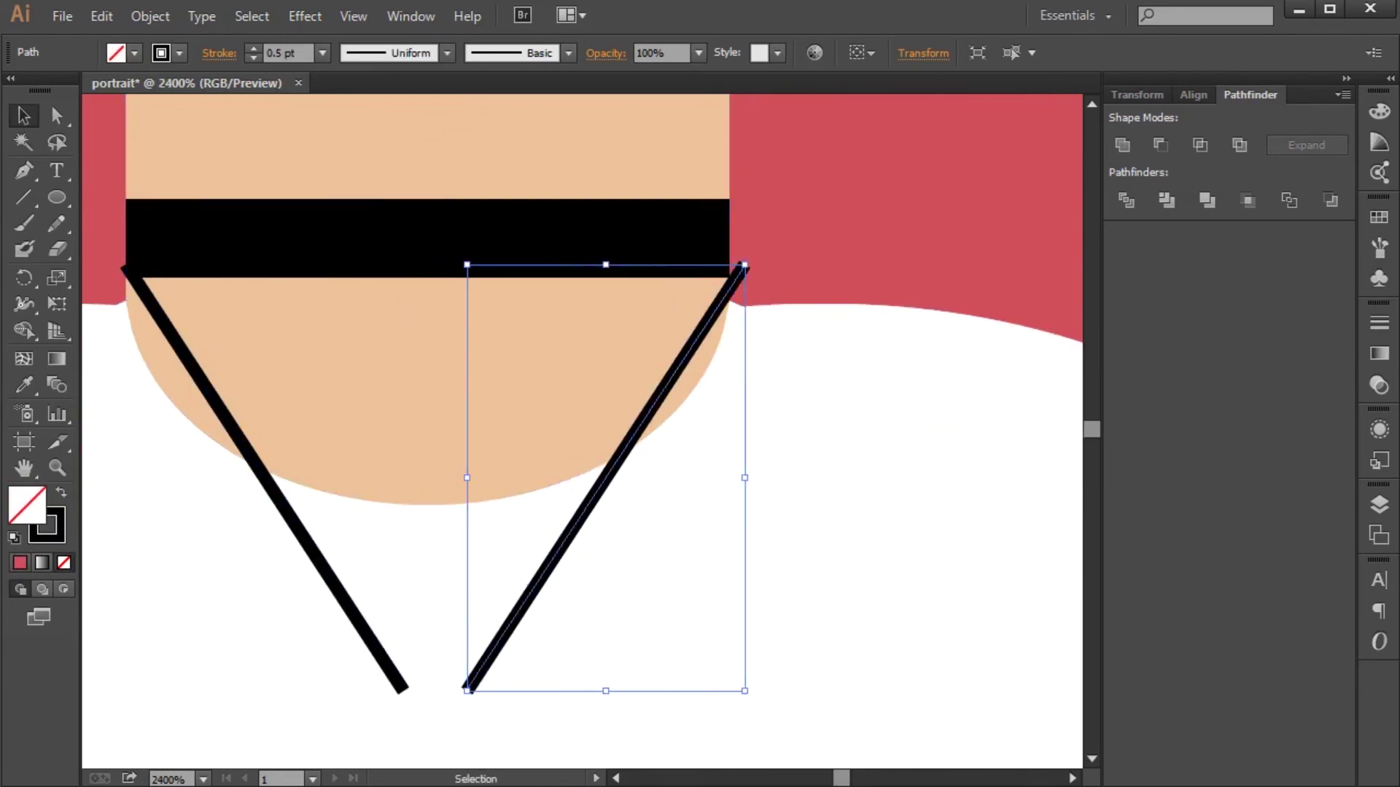
Step: Join the two strokes at the V's tip, then add a small ring and a short pendant line
key("a")
left_click(729, 279)
left_click_drag(160, 321, 184, 354)
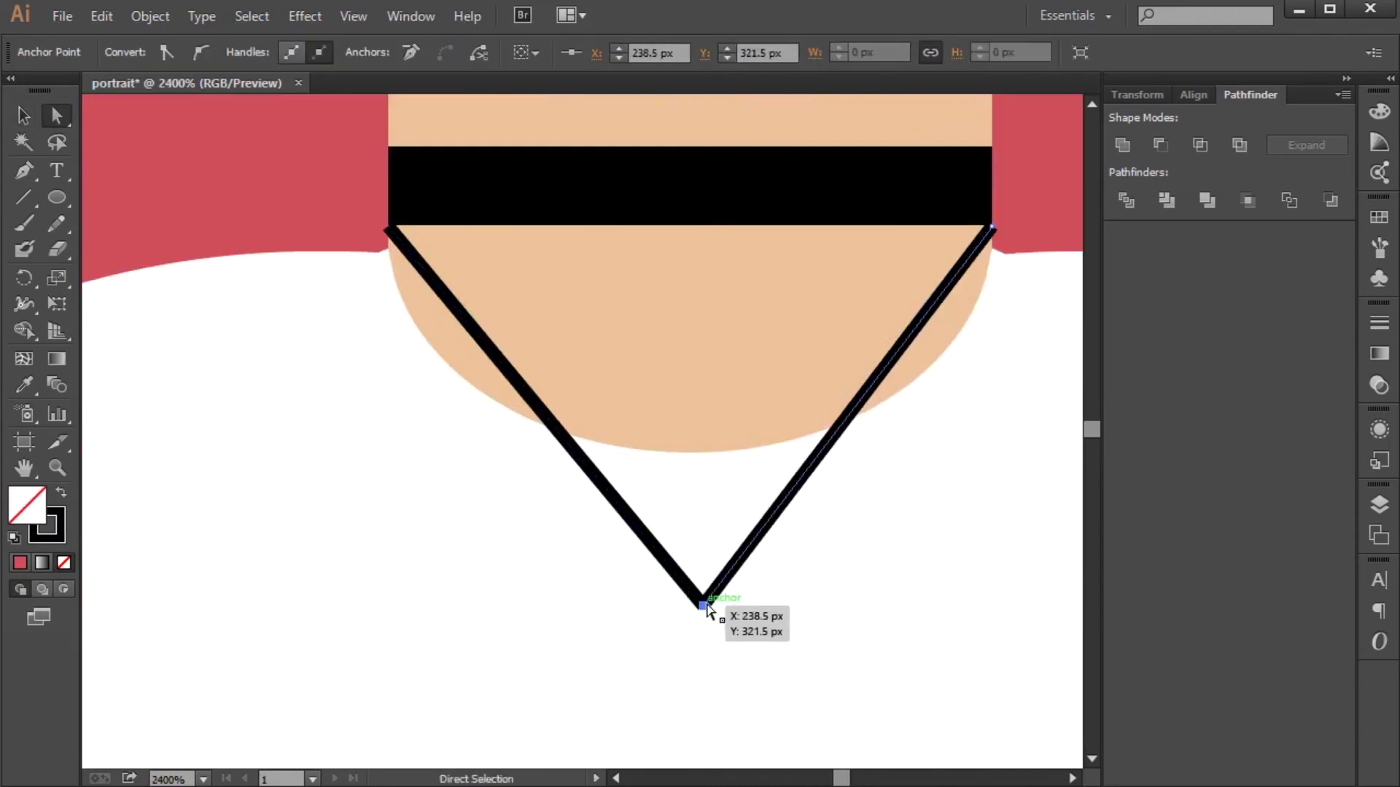
left_click_drag(703, 614, 704, 607)
left_click_drag(57, 197, 116, 248)
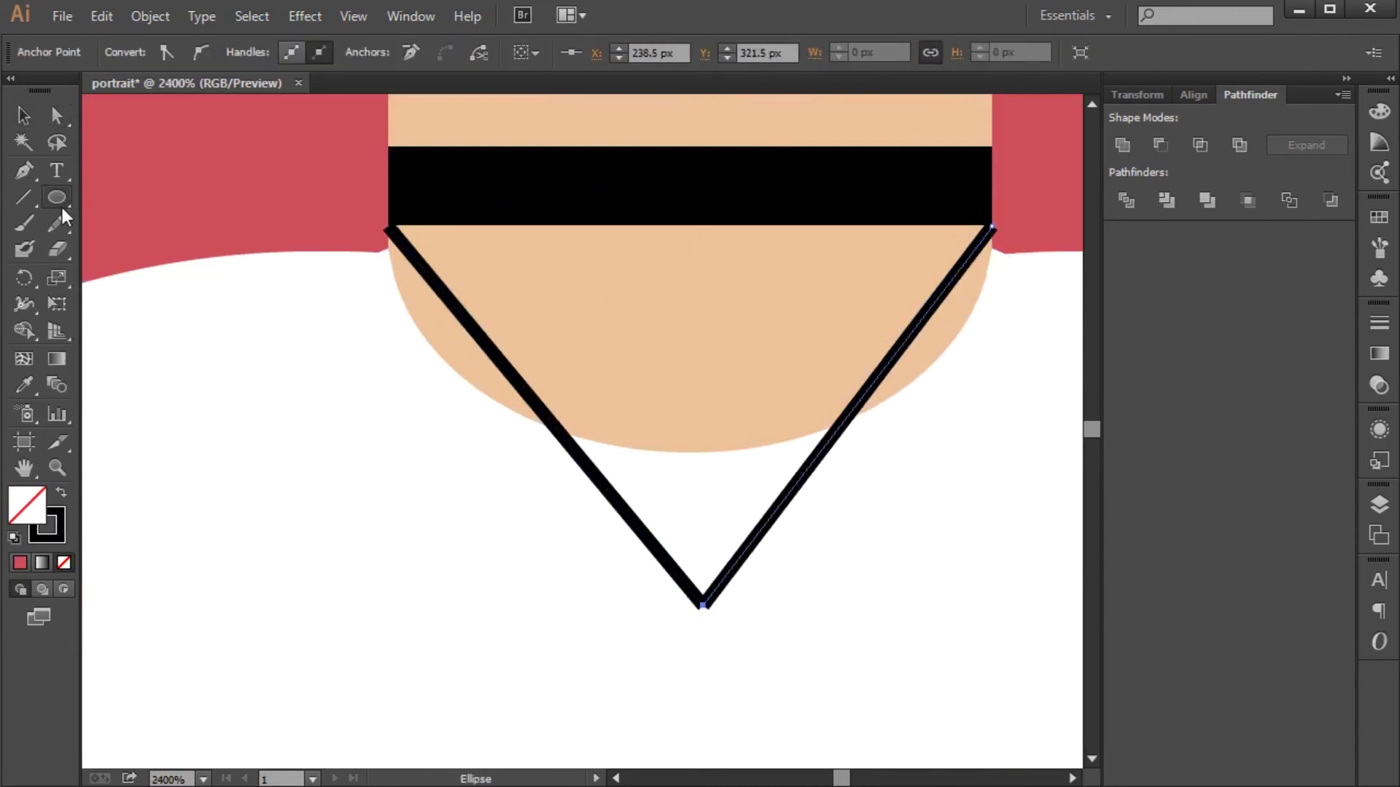
left_click_drag(743, 299, 745, 300)
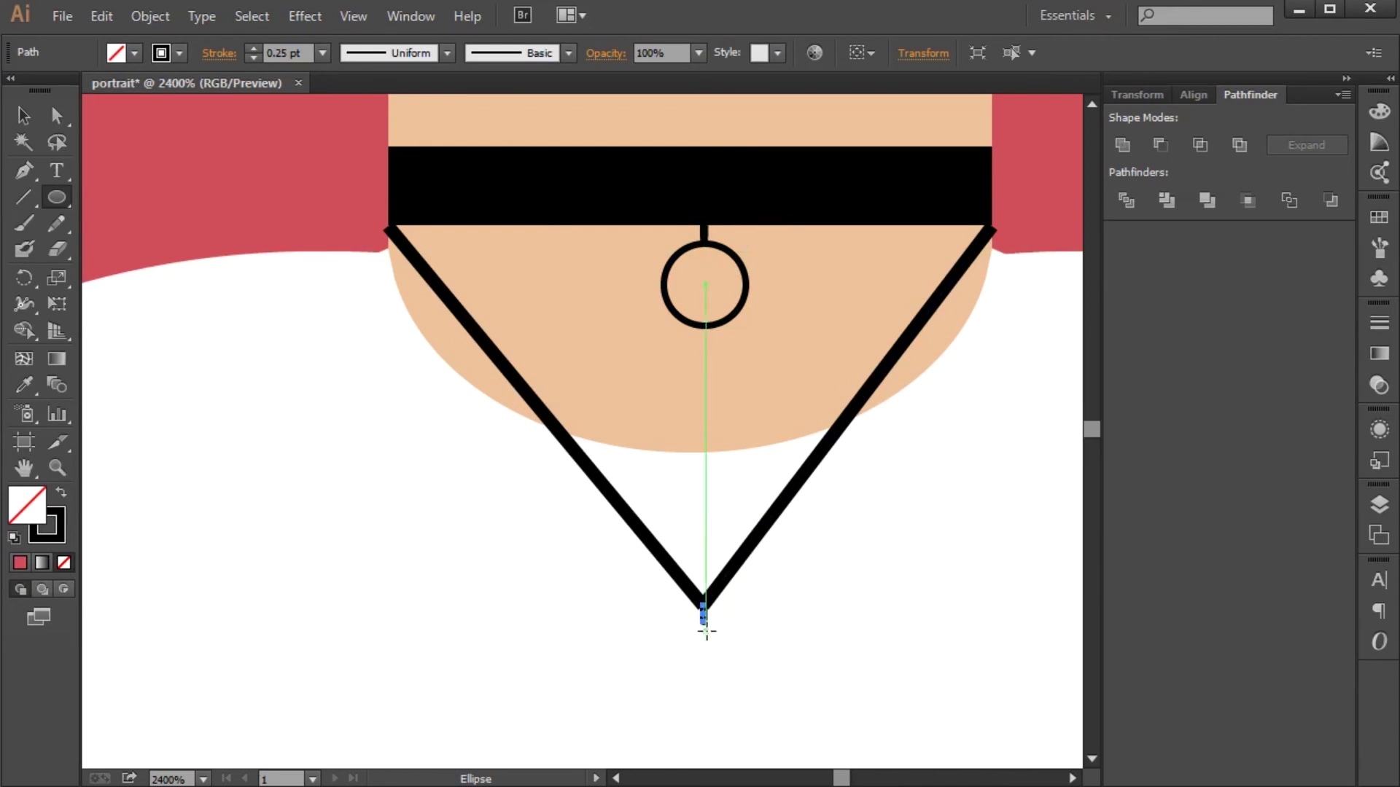
left_click_drag(701, 628, 706, 751)
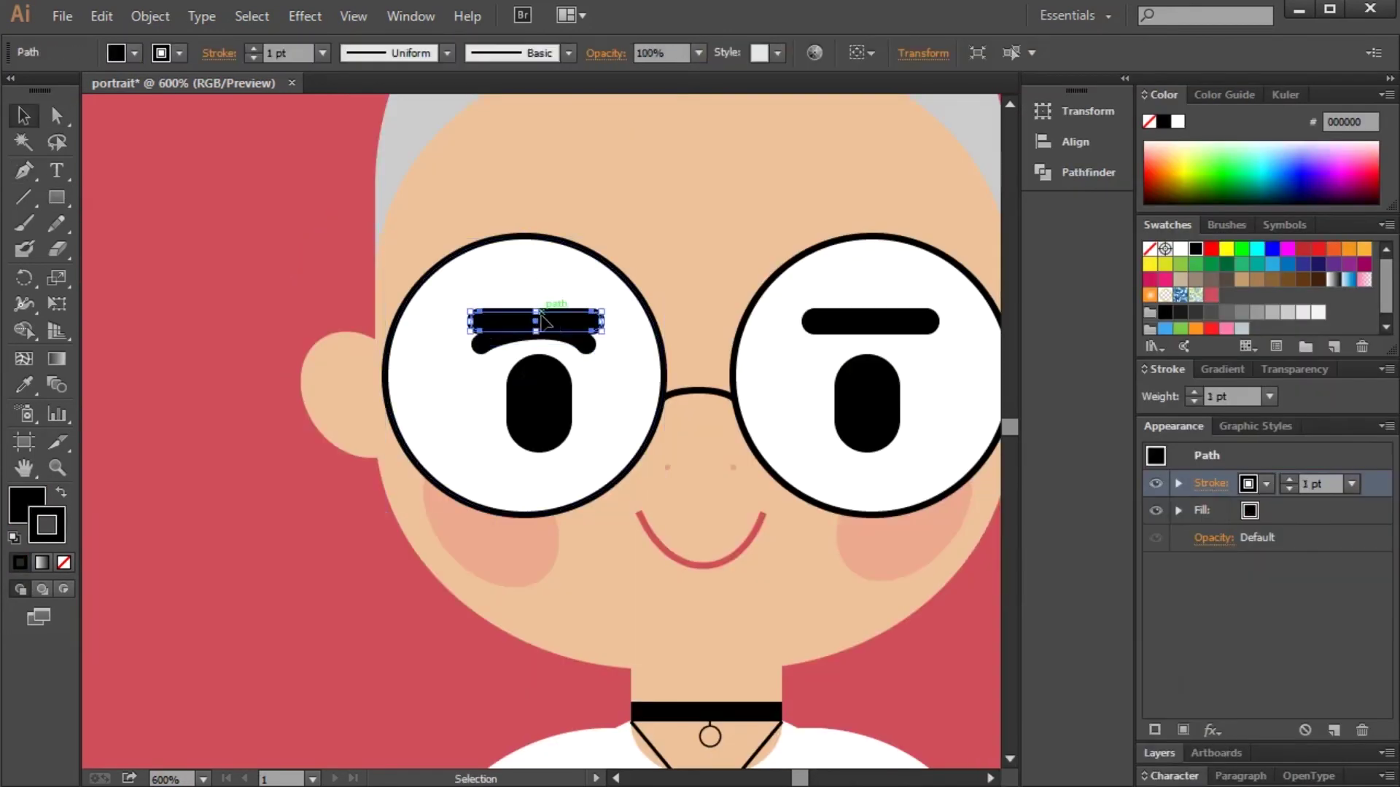
Step: Trace a shadow shape around the left shoe and up the left trouser leg along the centre seam
left_click(498, 342)
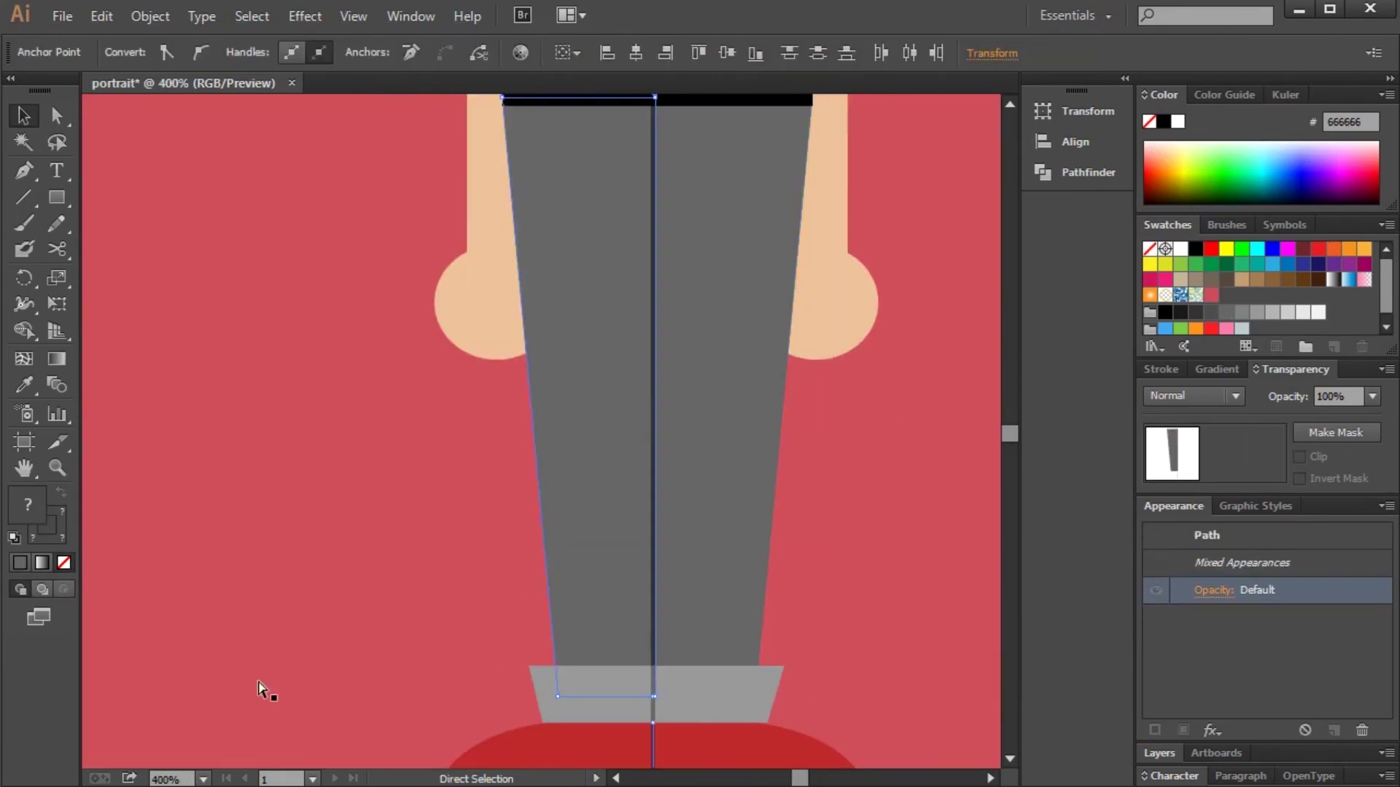
key("v")
left_click(644, 742)
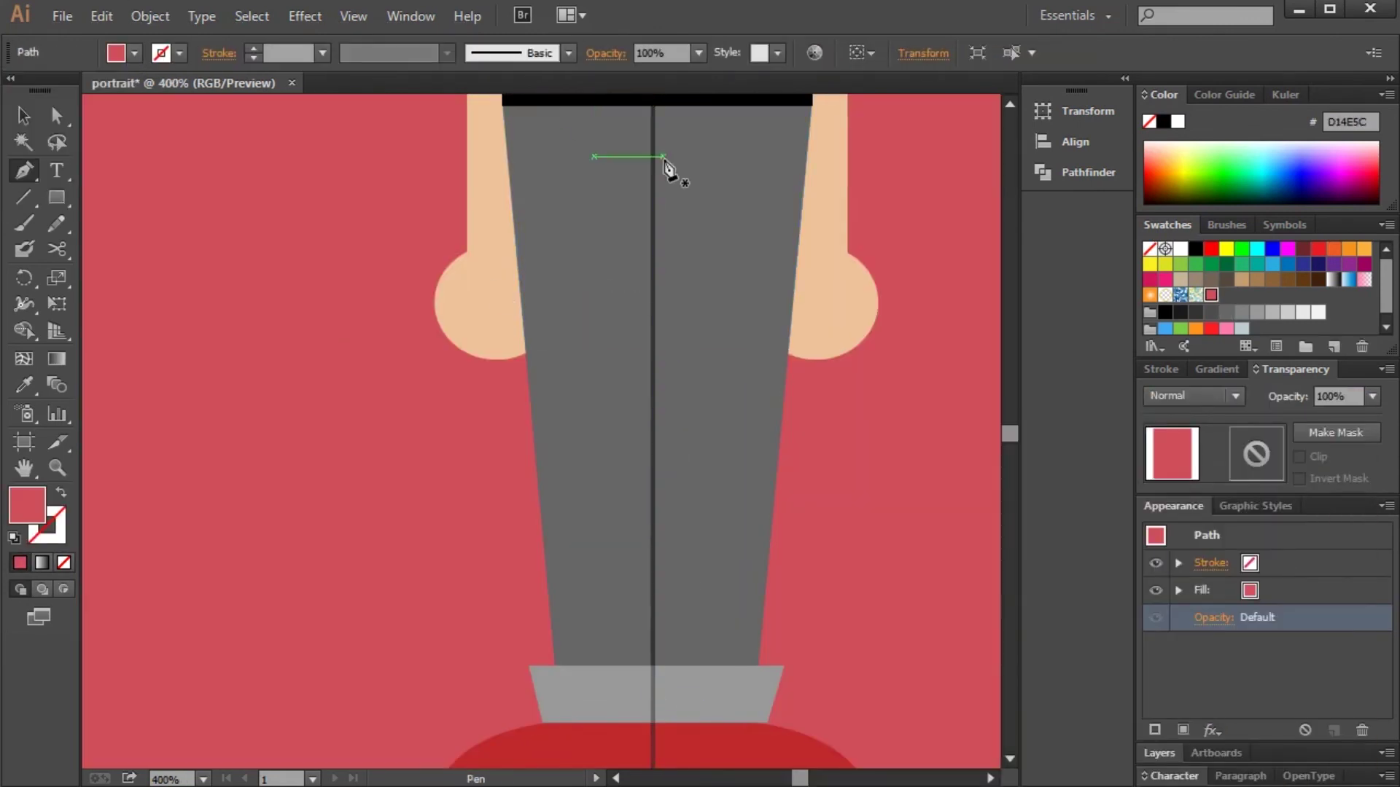
scroll(666, 172, "down", 3)
left_click_drag(698, 416, 435, 684)
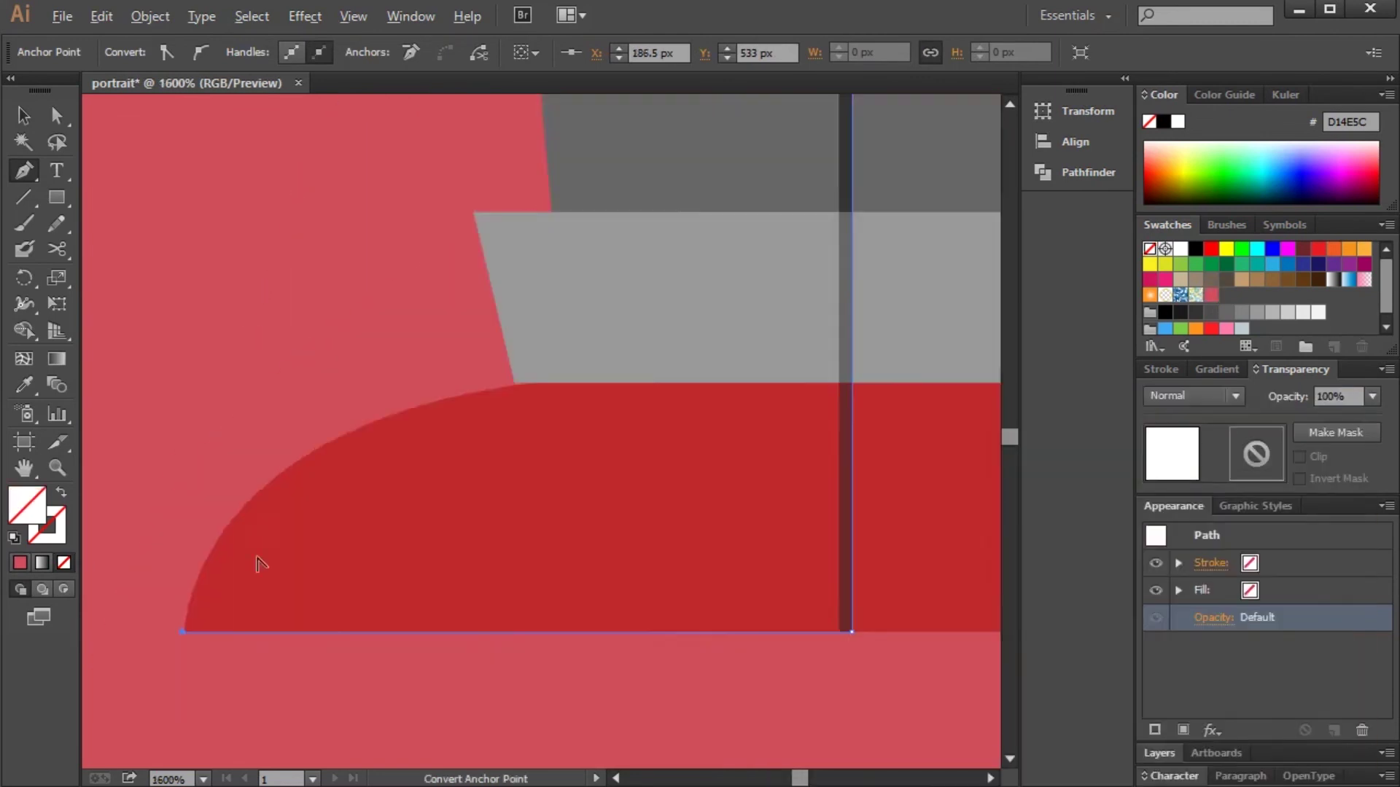
mouse_move(599, 325)
left_mouse_down()
mouse_move(685, 333)
mouse_move(168, 437)
left_mouse_up()
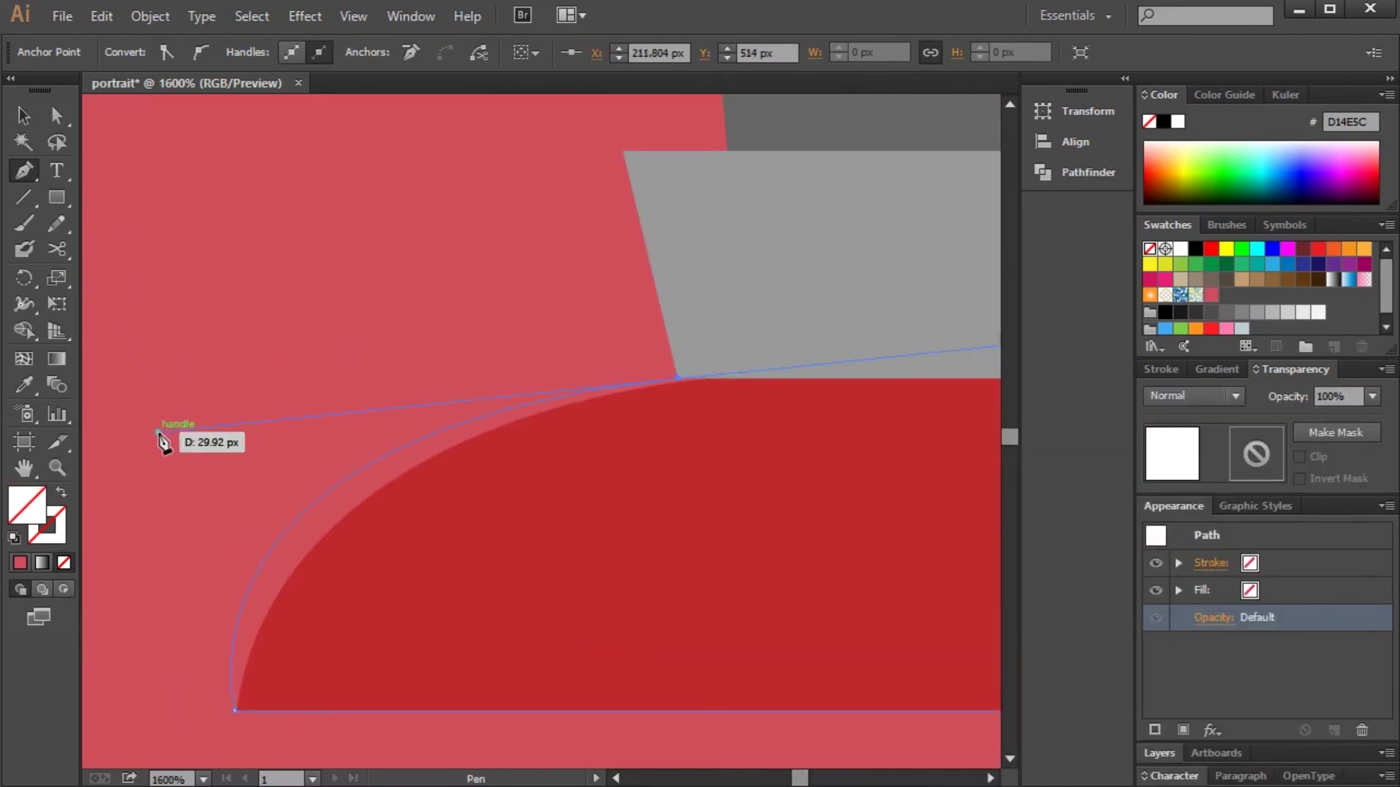
left_click_drag(684, 391, 422, 576)
scroll(466, 337, "up", 2)
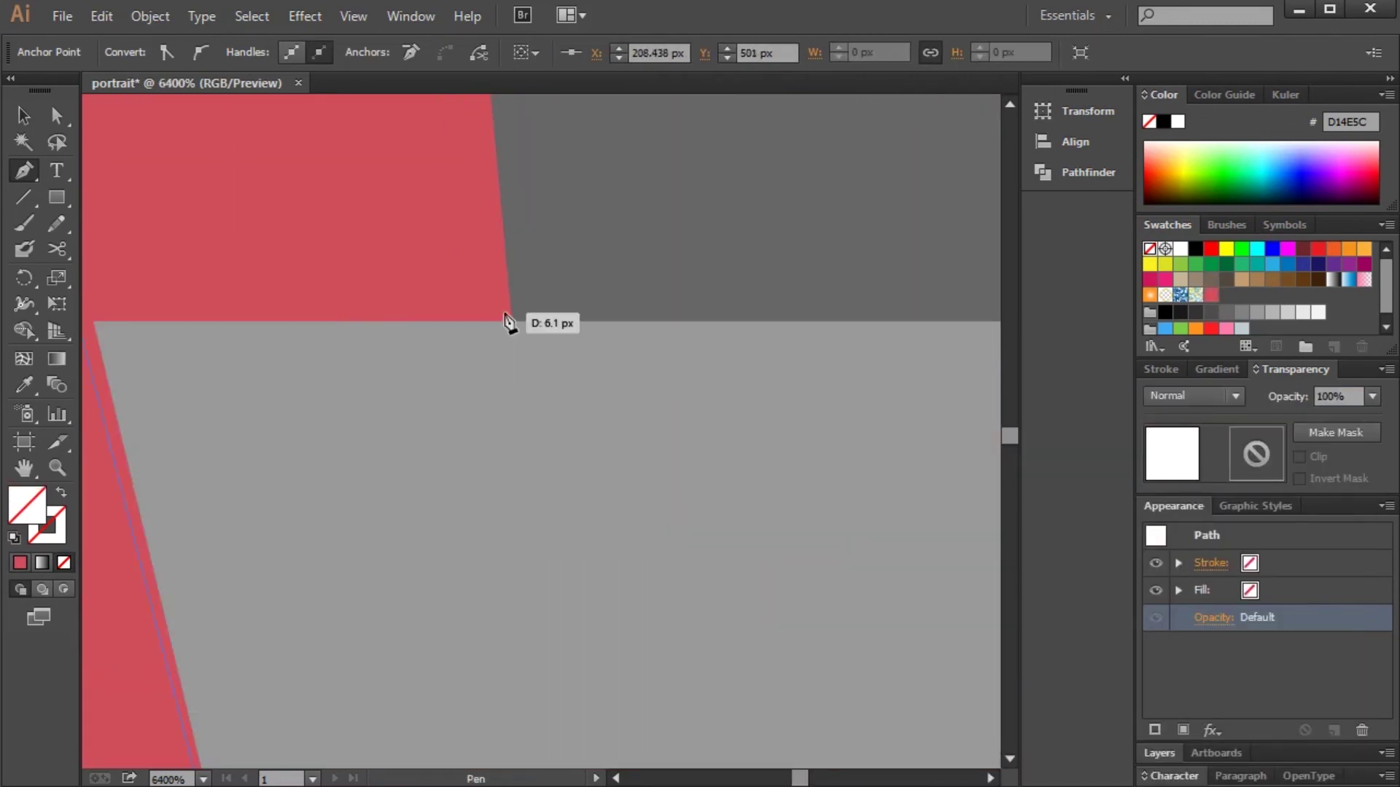
left_click_drag(554, 270, 678, 375)
scroll(682, 437, "down", 2)
left_click_drag(682, 516, 525, 548)
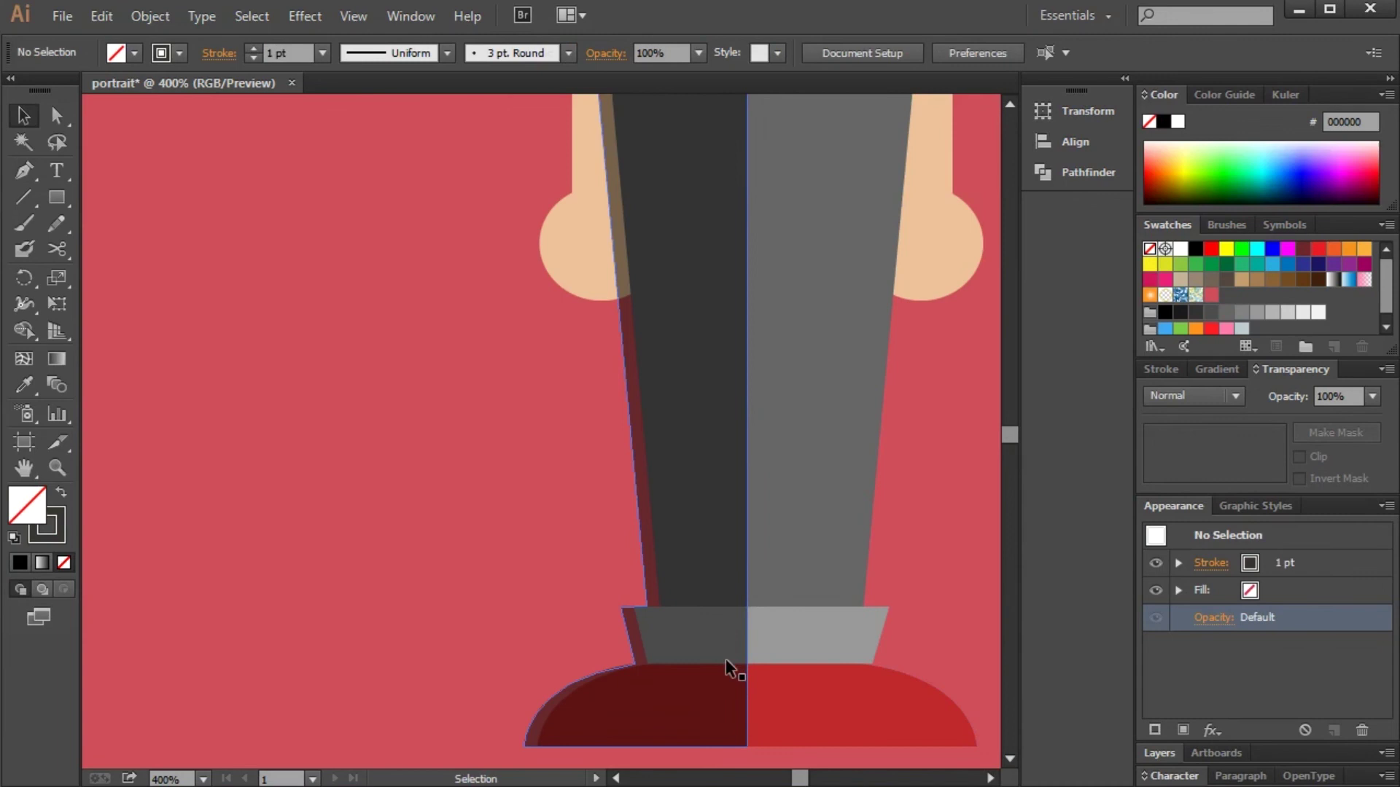
Step: Set the shading shapes on both sleeves to 10% opacity
left_click(725, 660)
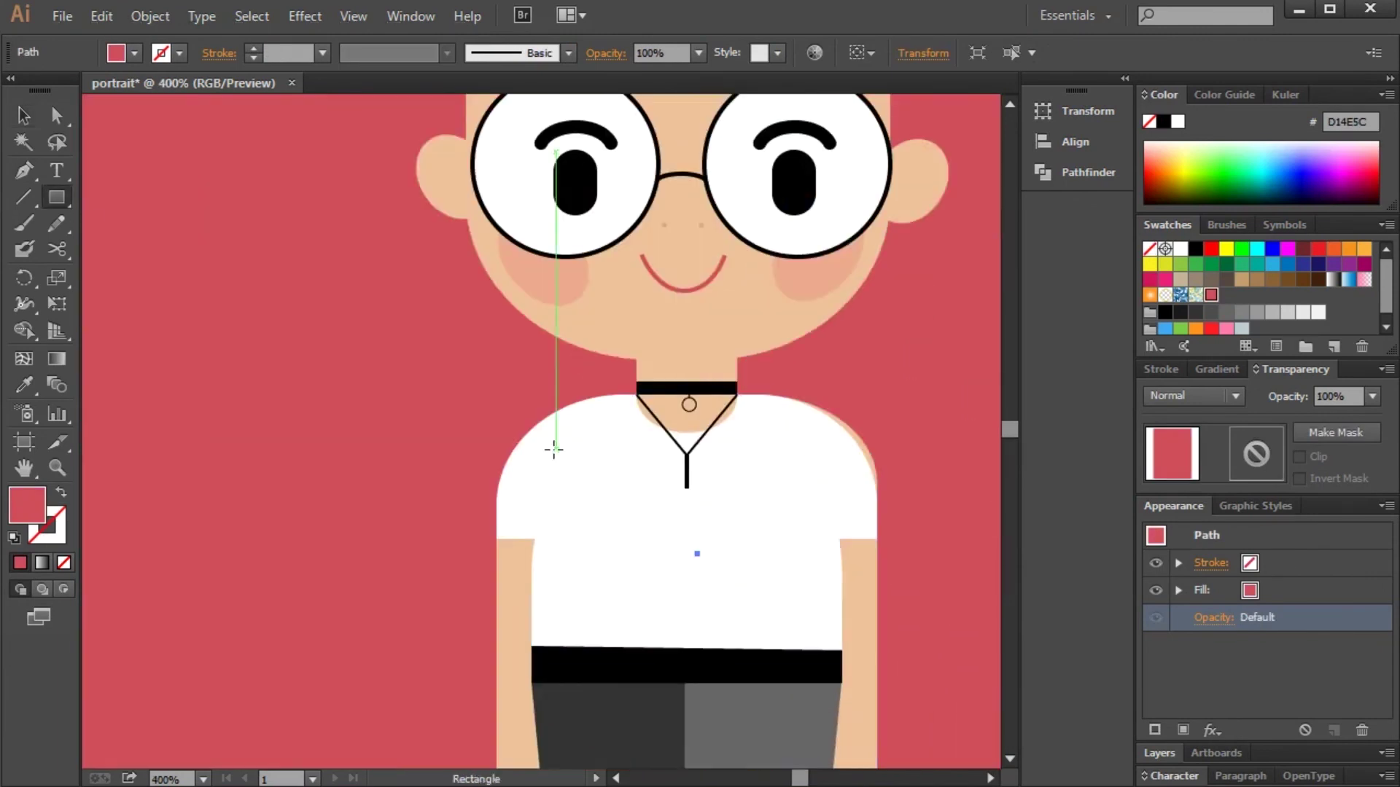
left_click(519, 527)
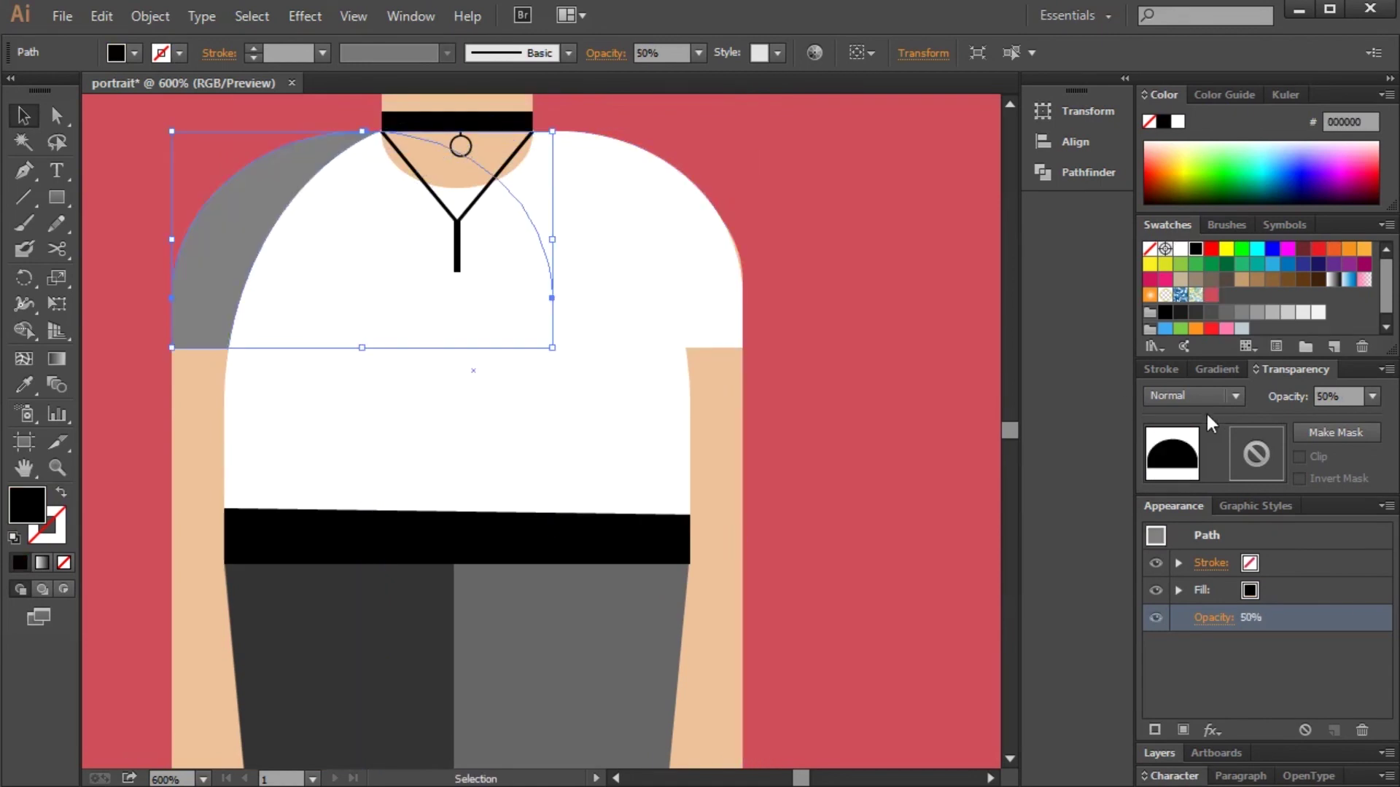
type("10")
key("Return")
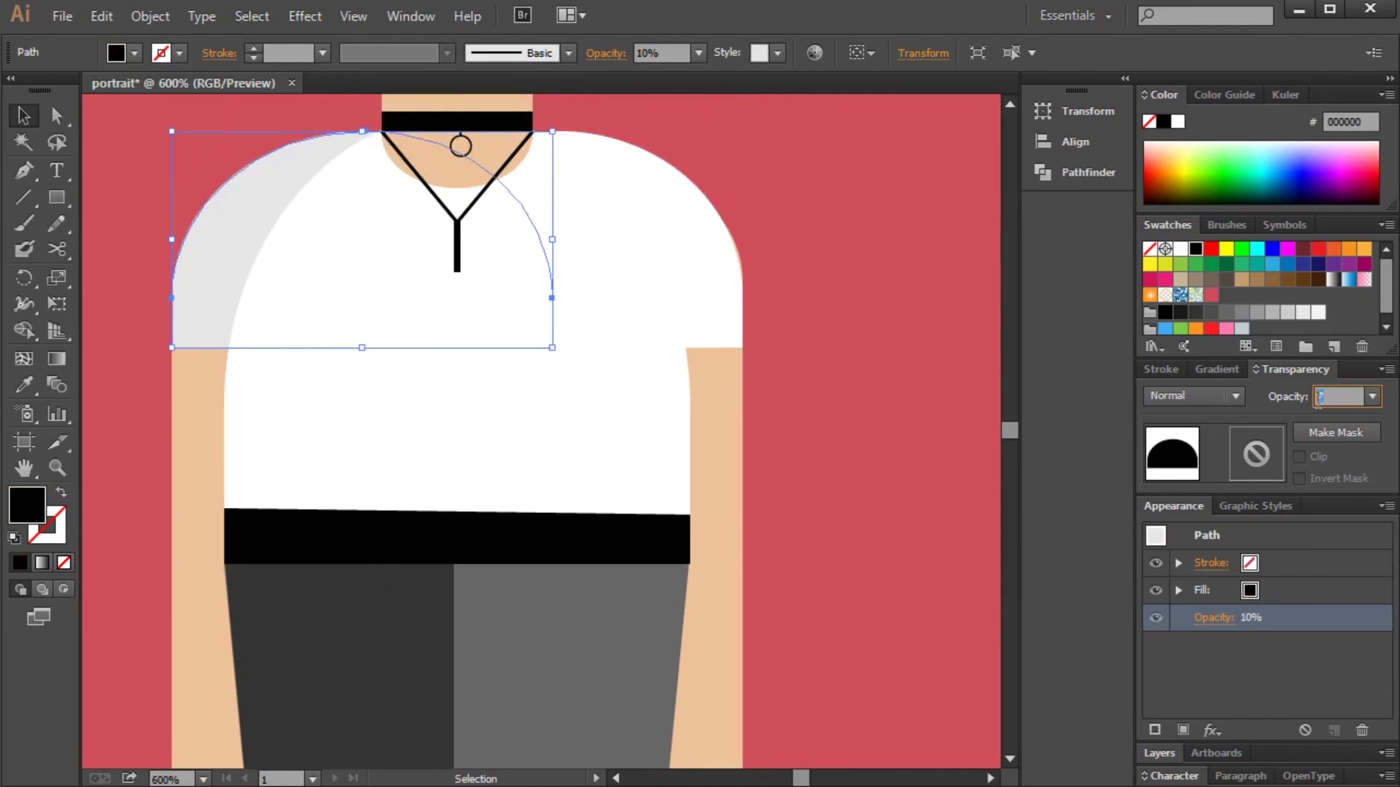
left_click(1323, 396)
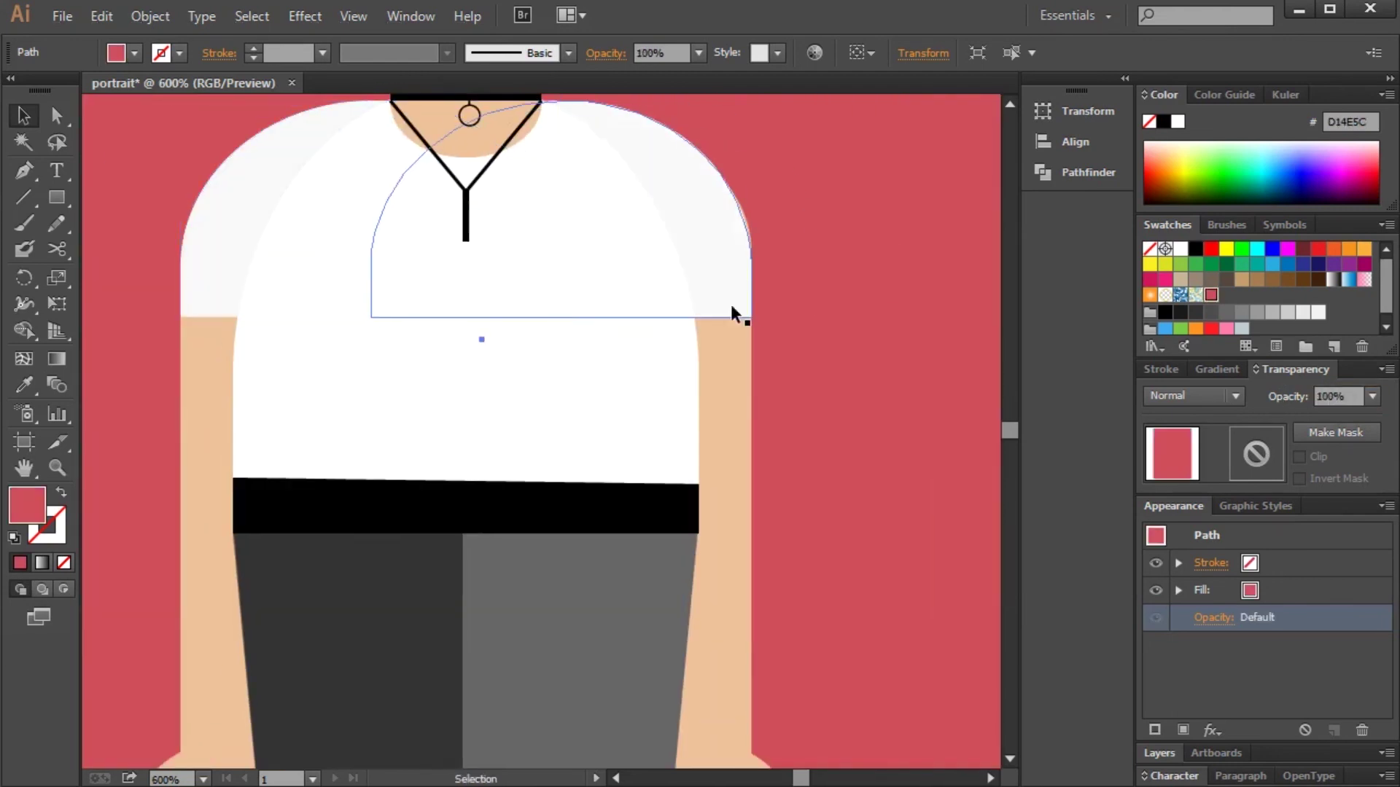
scroll(882, 238, "up", 1)
left_click(508, 113)
Step: Zoom out to the whole figure and select the left leg's shadow shape
key("ctrl+0")
left_click(970, 431)
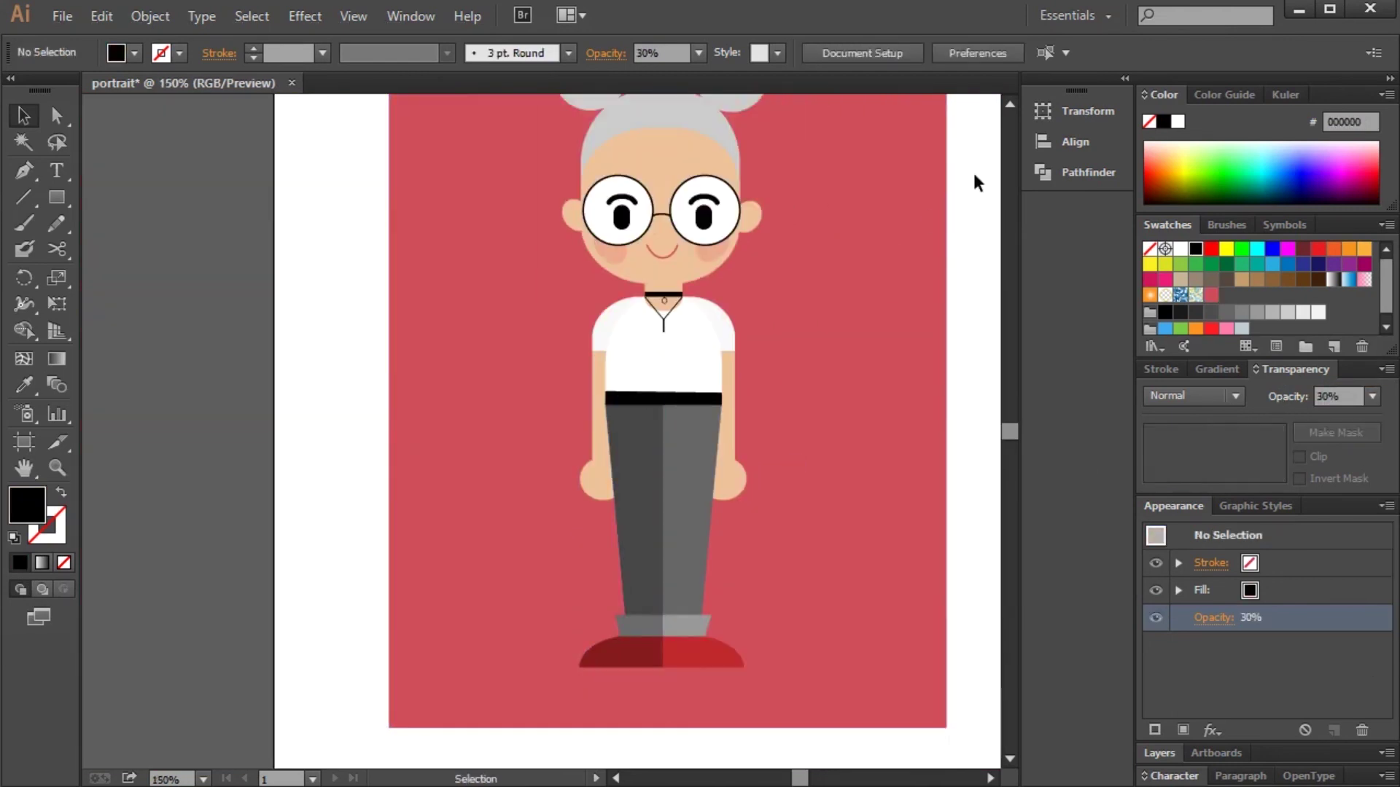
key("a")
left_click(734, 392)
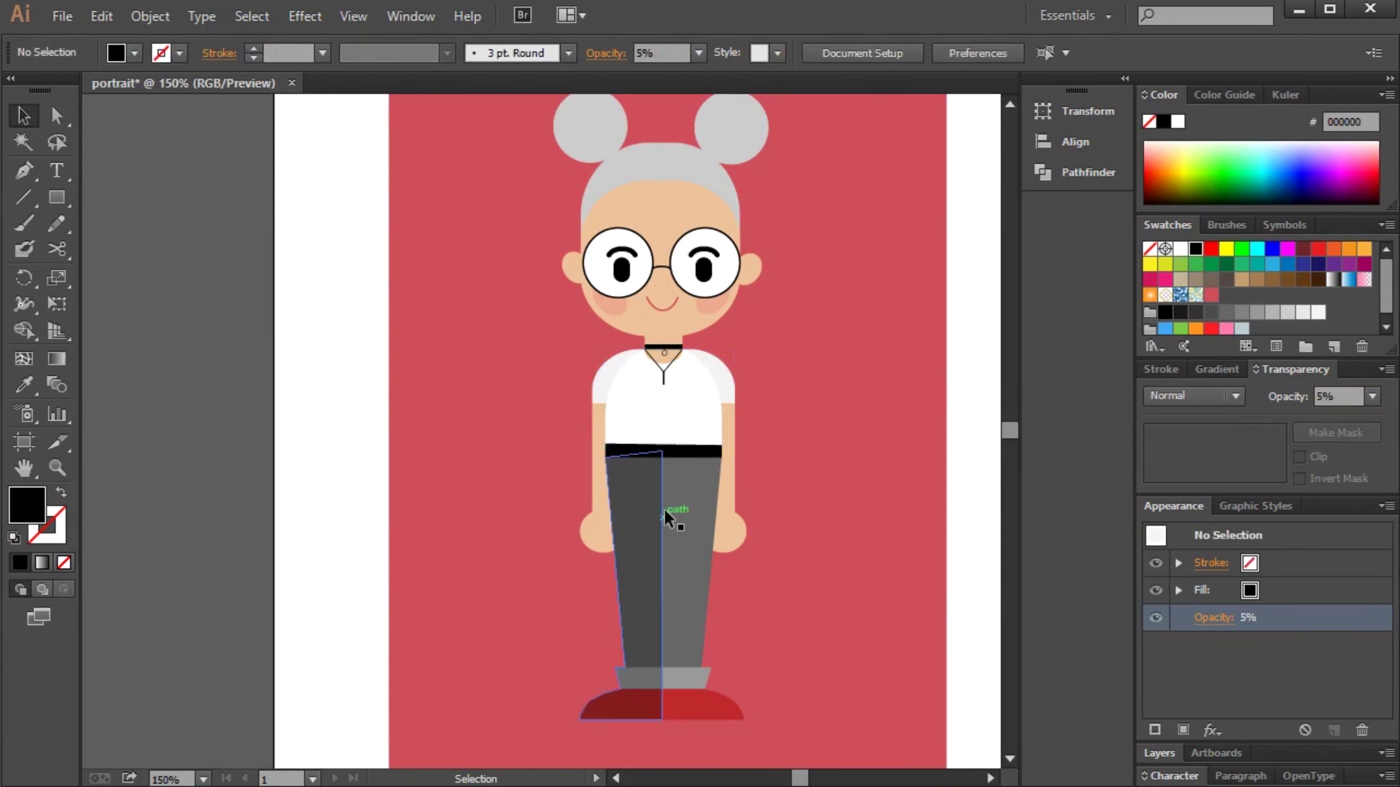
key("slash")
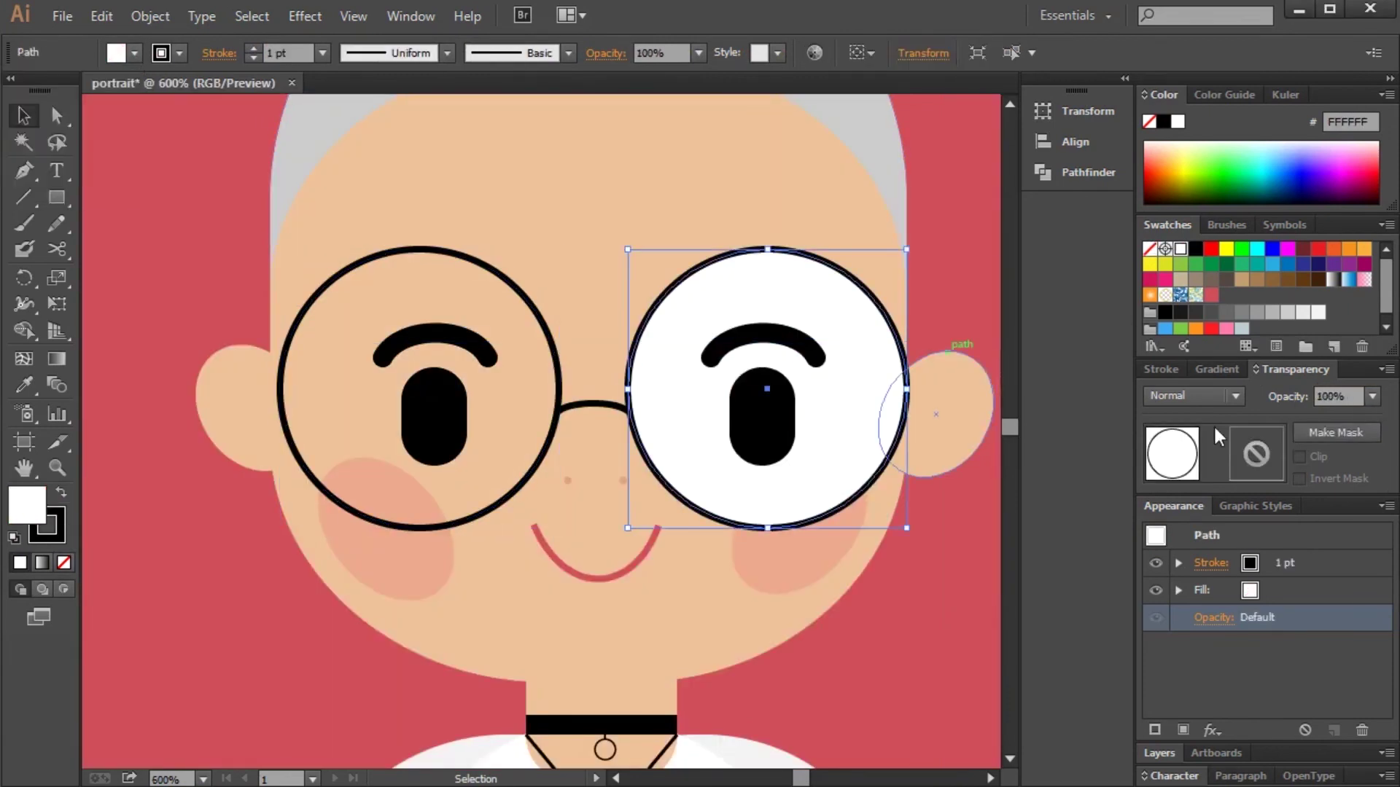
Step: Give both glasses lenses a white fill with no stroke at a faint 20% opacity
left_click(741, 303)
key("v")
left_click(134, 52)
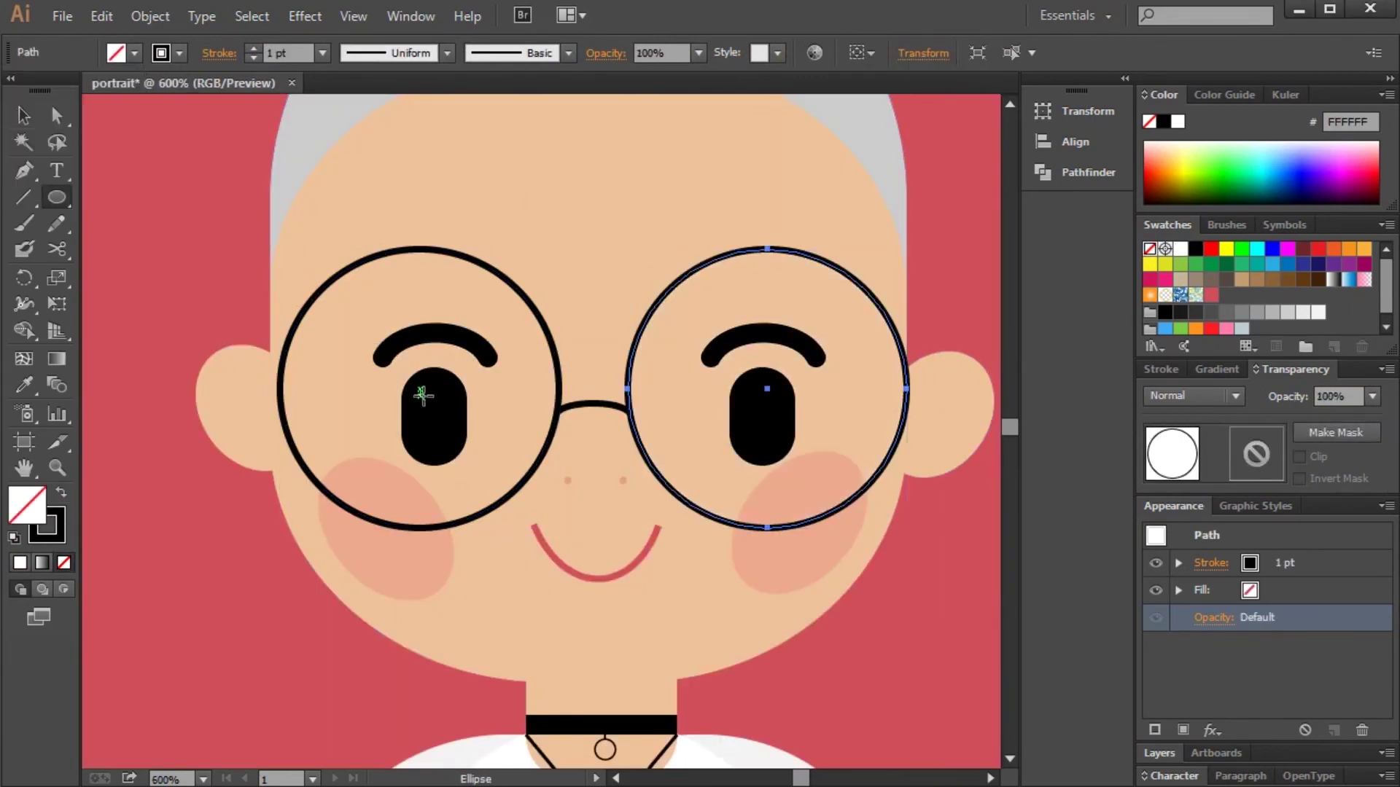
left_click(180, 53)
left_click(134, 53)
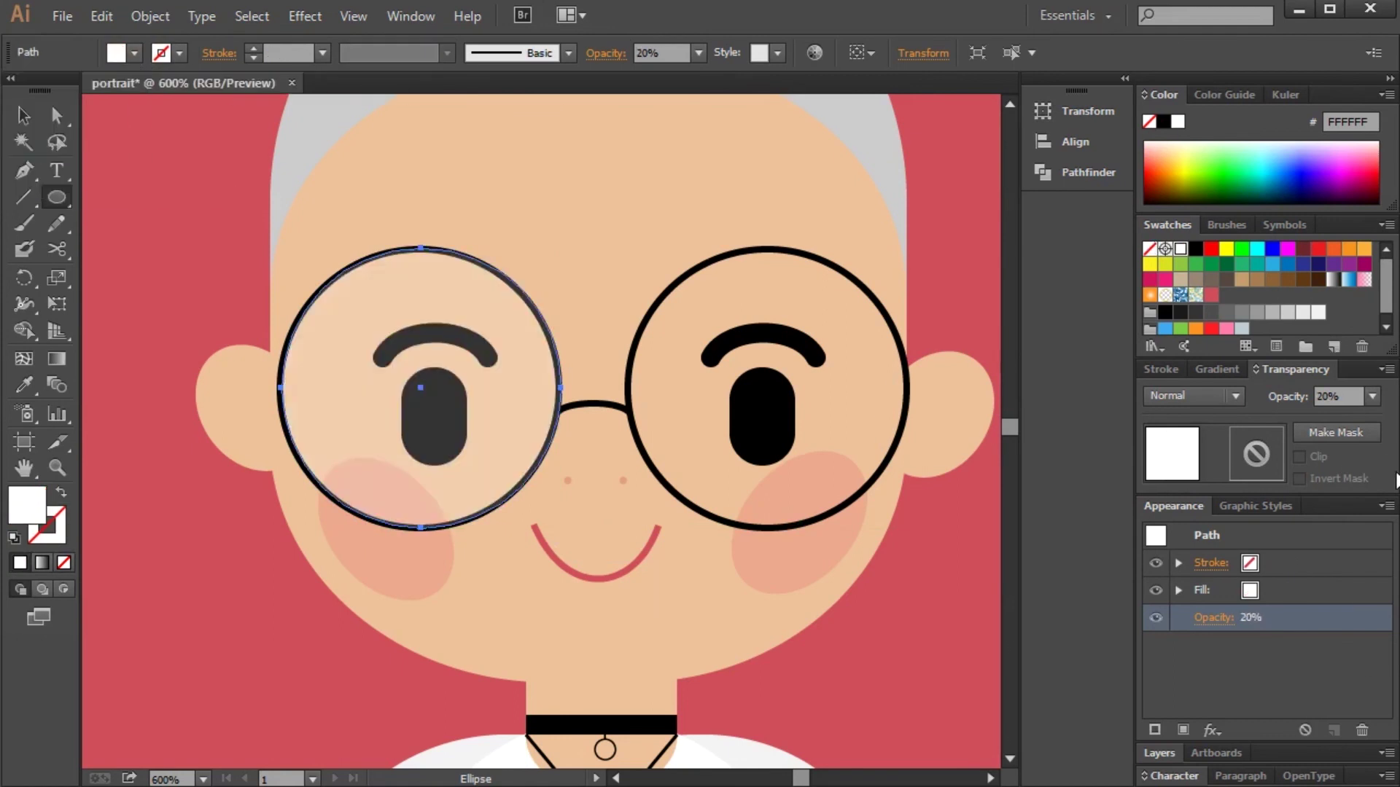
Step: Recolor the left eyebrow and both pupils dark grey with the Eyedropper
key("v")
left_click(464, 346)
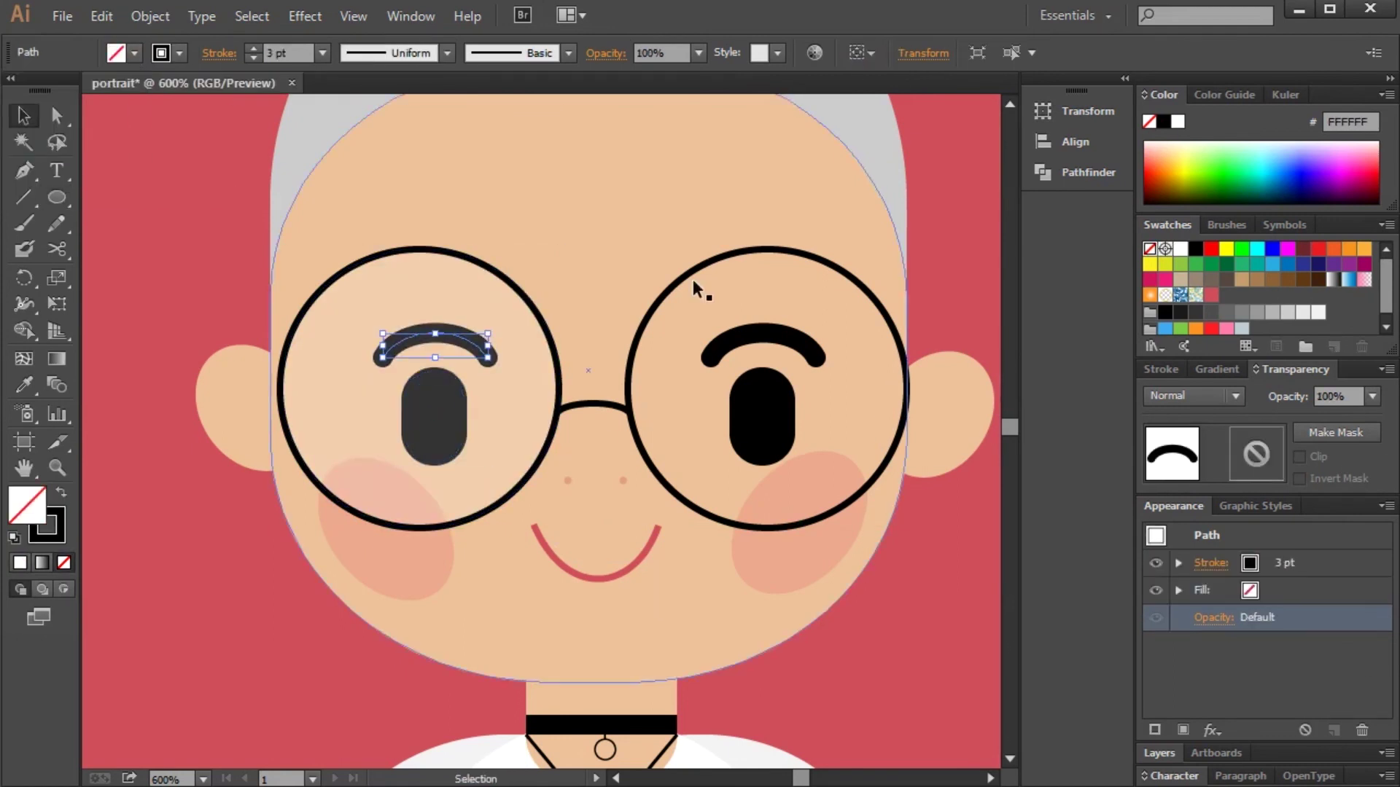
left_click(762, 416)
left_click(729, 268, "shift")
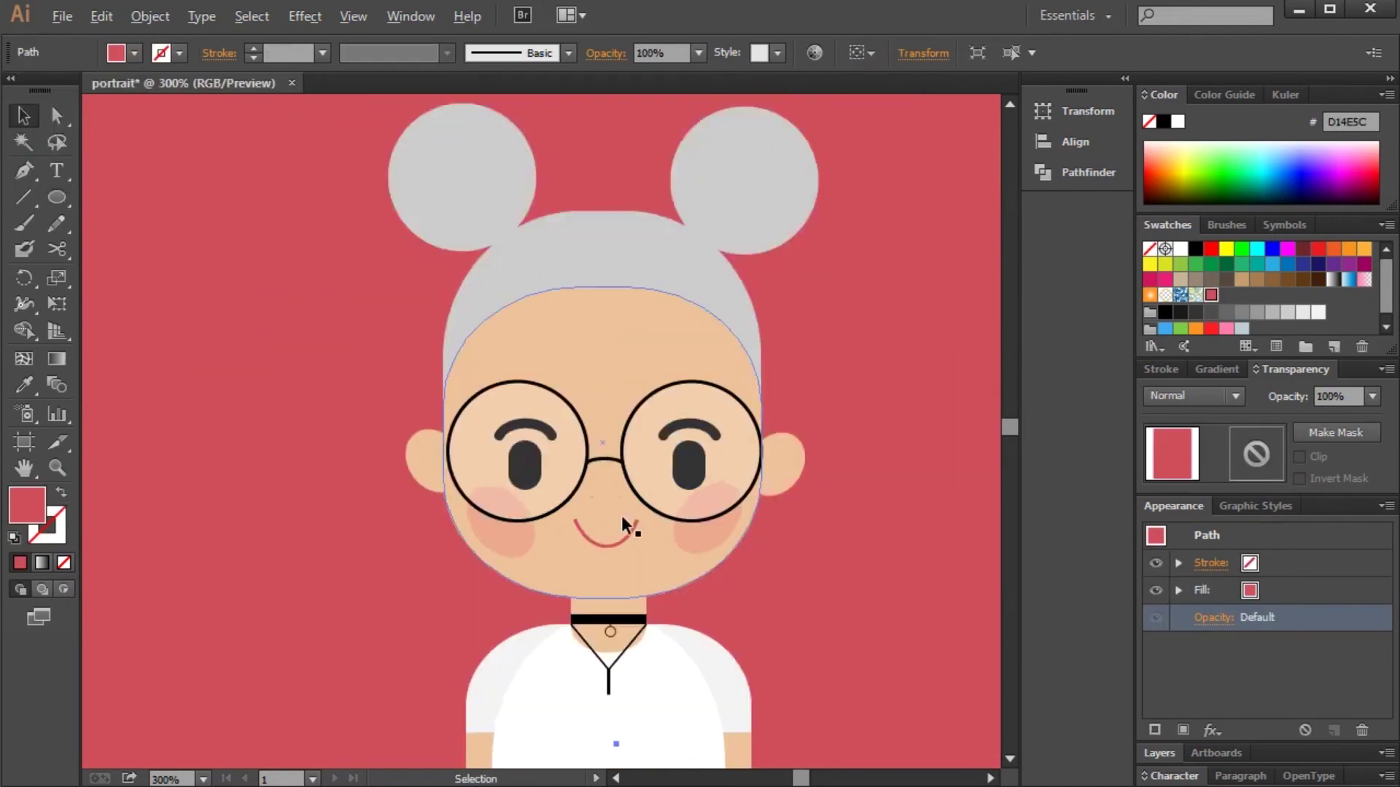